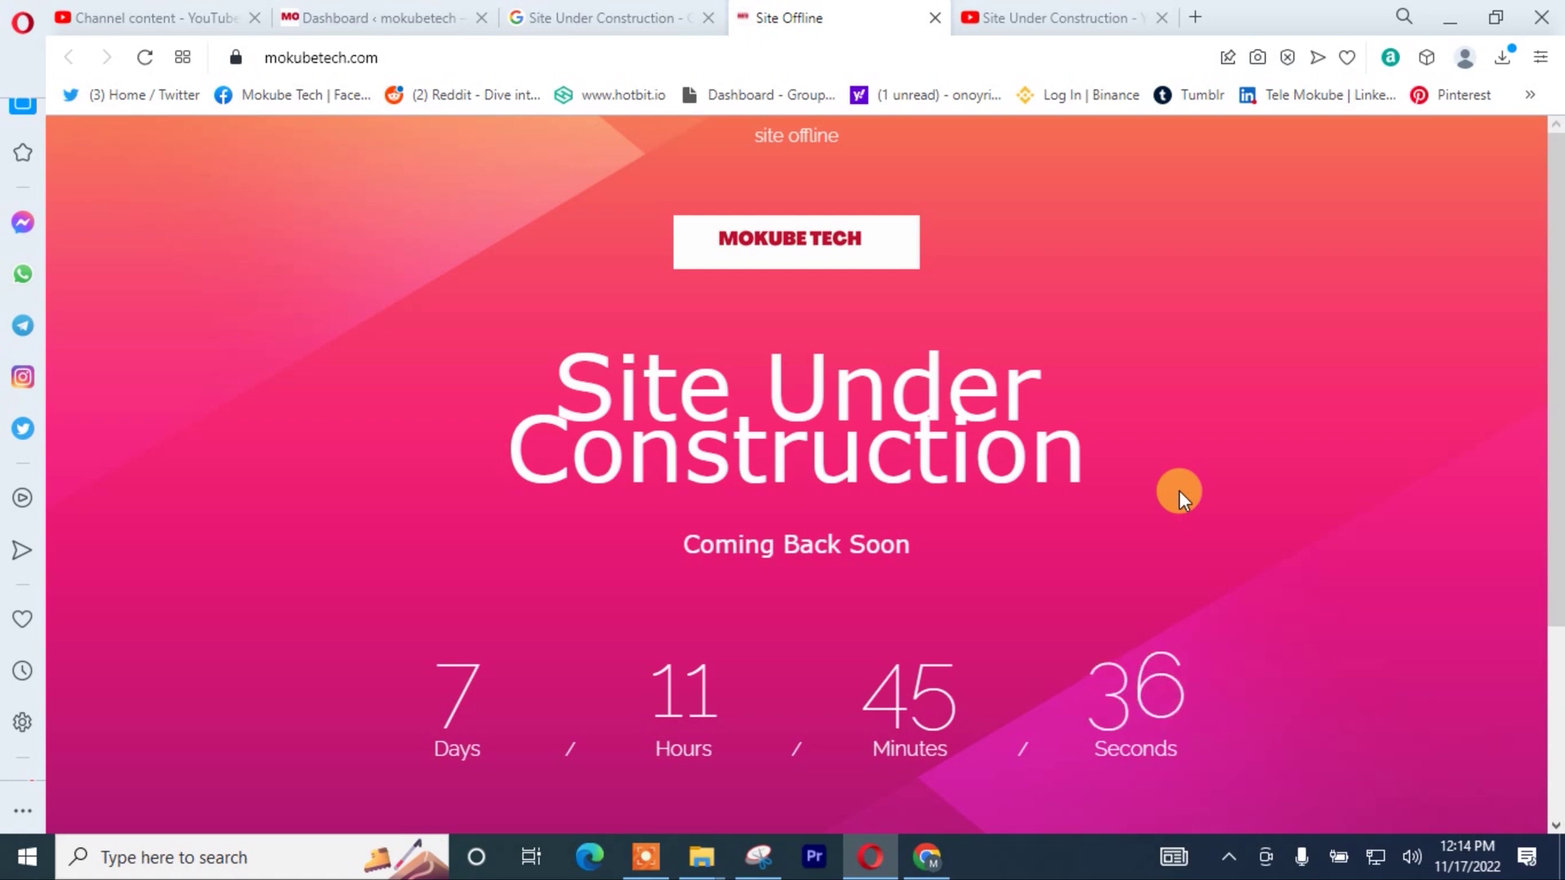
# - Switch to the WordPress dashboard tab and go to Plugins > Add New to search plugins
pyautogui.click(397, 16)
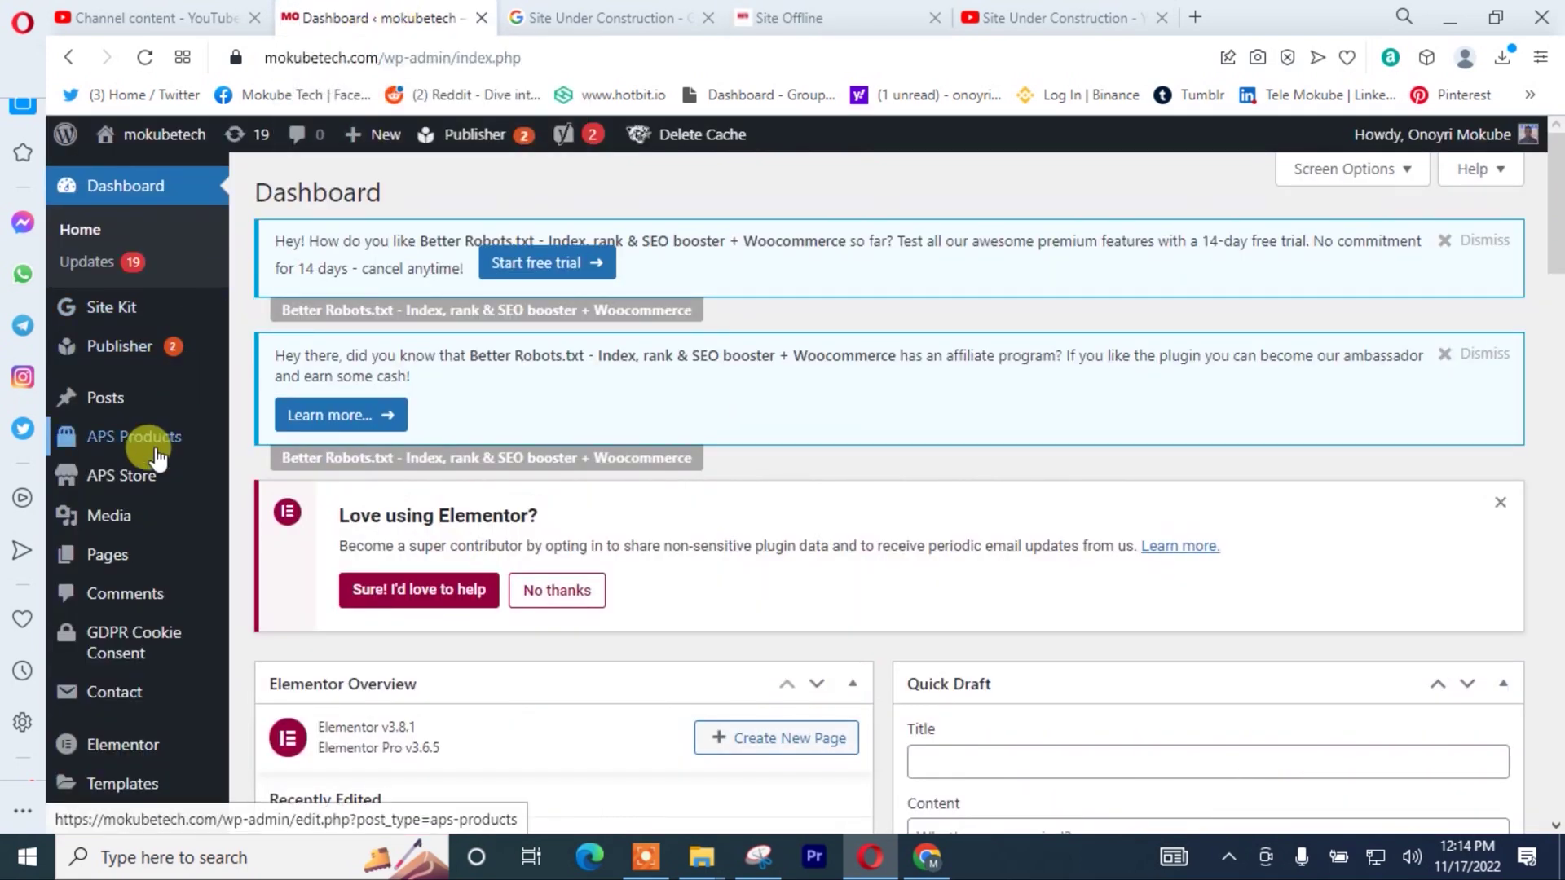
pyautogui.scroll(-7, 155, 459)
pyautogui.scroll(-1, 106, 456)
pyautogui.moveTo(106, 486)
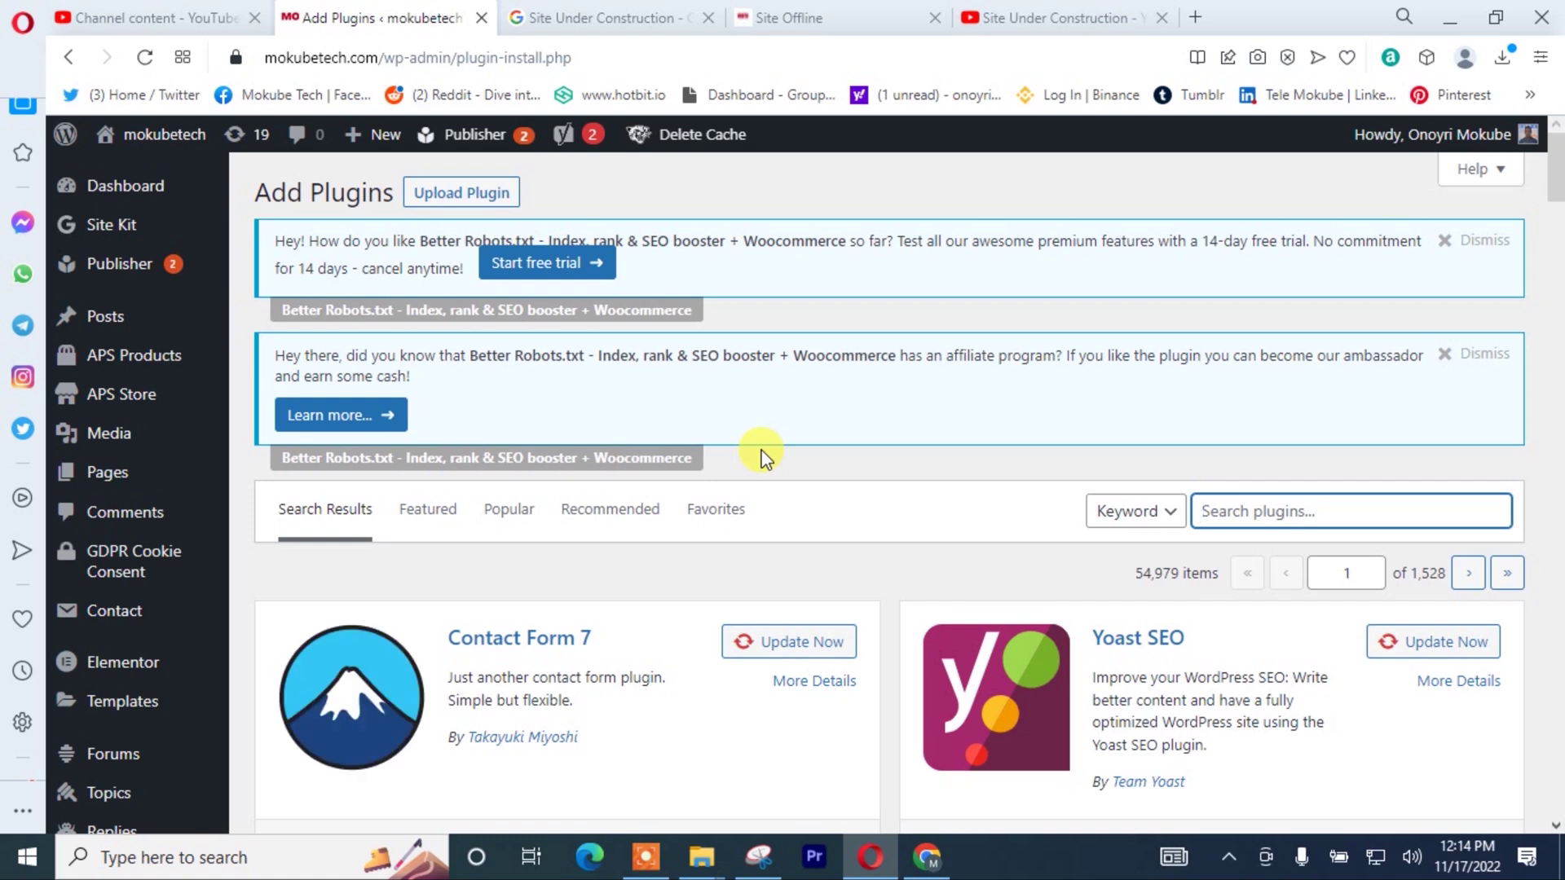
pyautogui.click(1243, 513)
# - Search for 'Site Offline', then install and activate the Site Offline Or Coming Soon Or Maintenance Mode plugin
pyautogui.write('Site Offline')
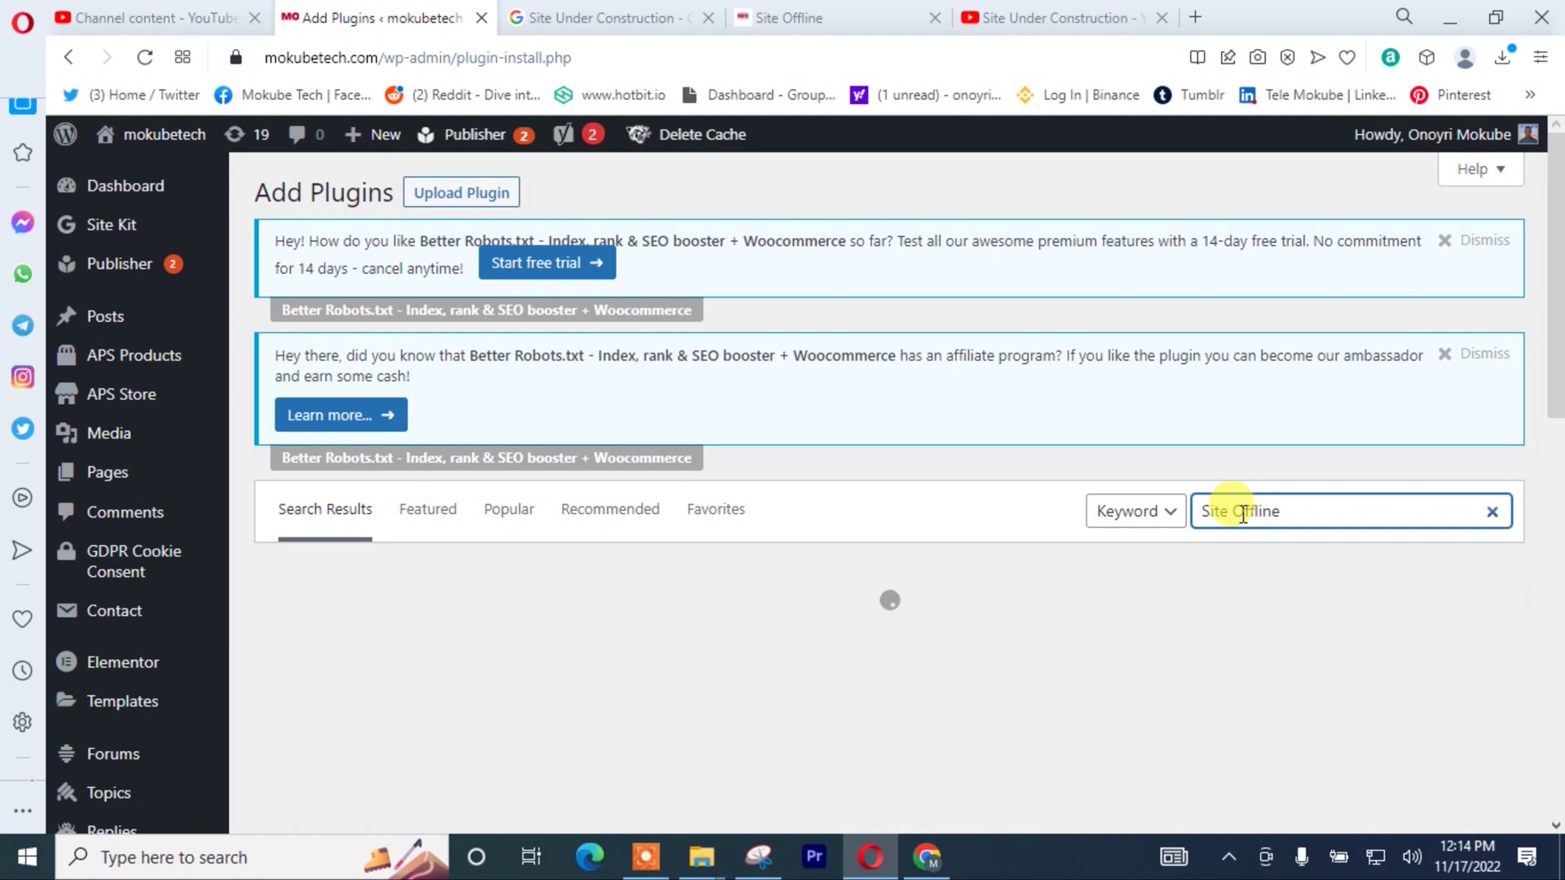
pyautogui.scroll(-4, 1292, 371)
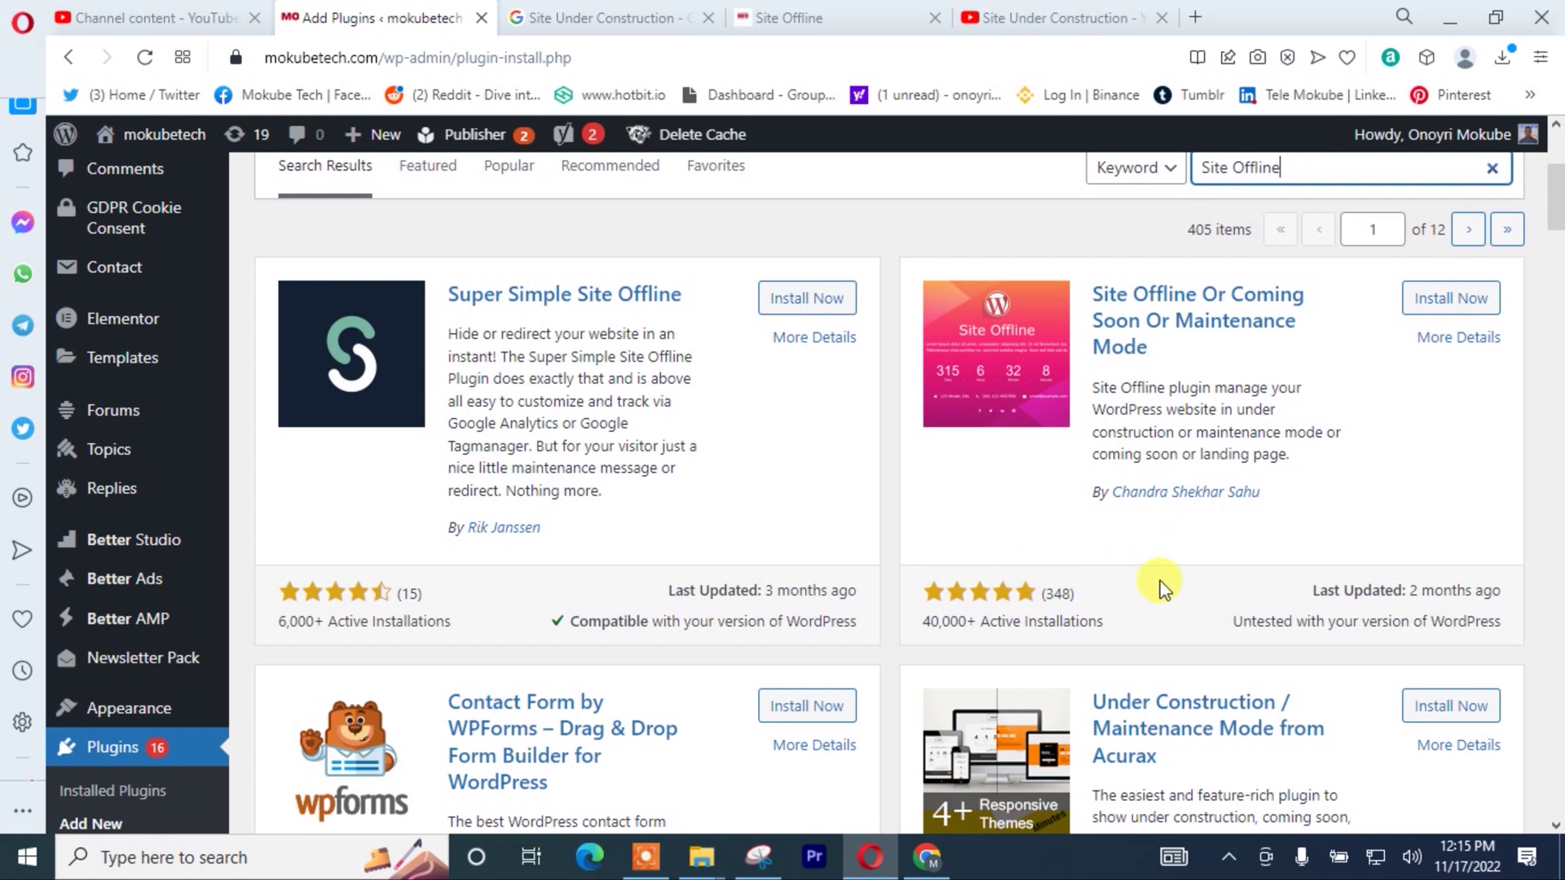
pyautogui.scroll(1, 1159, 586)
pyautogui.click(1443, 416)
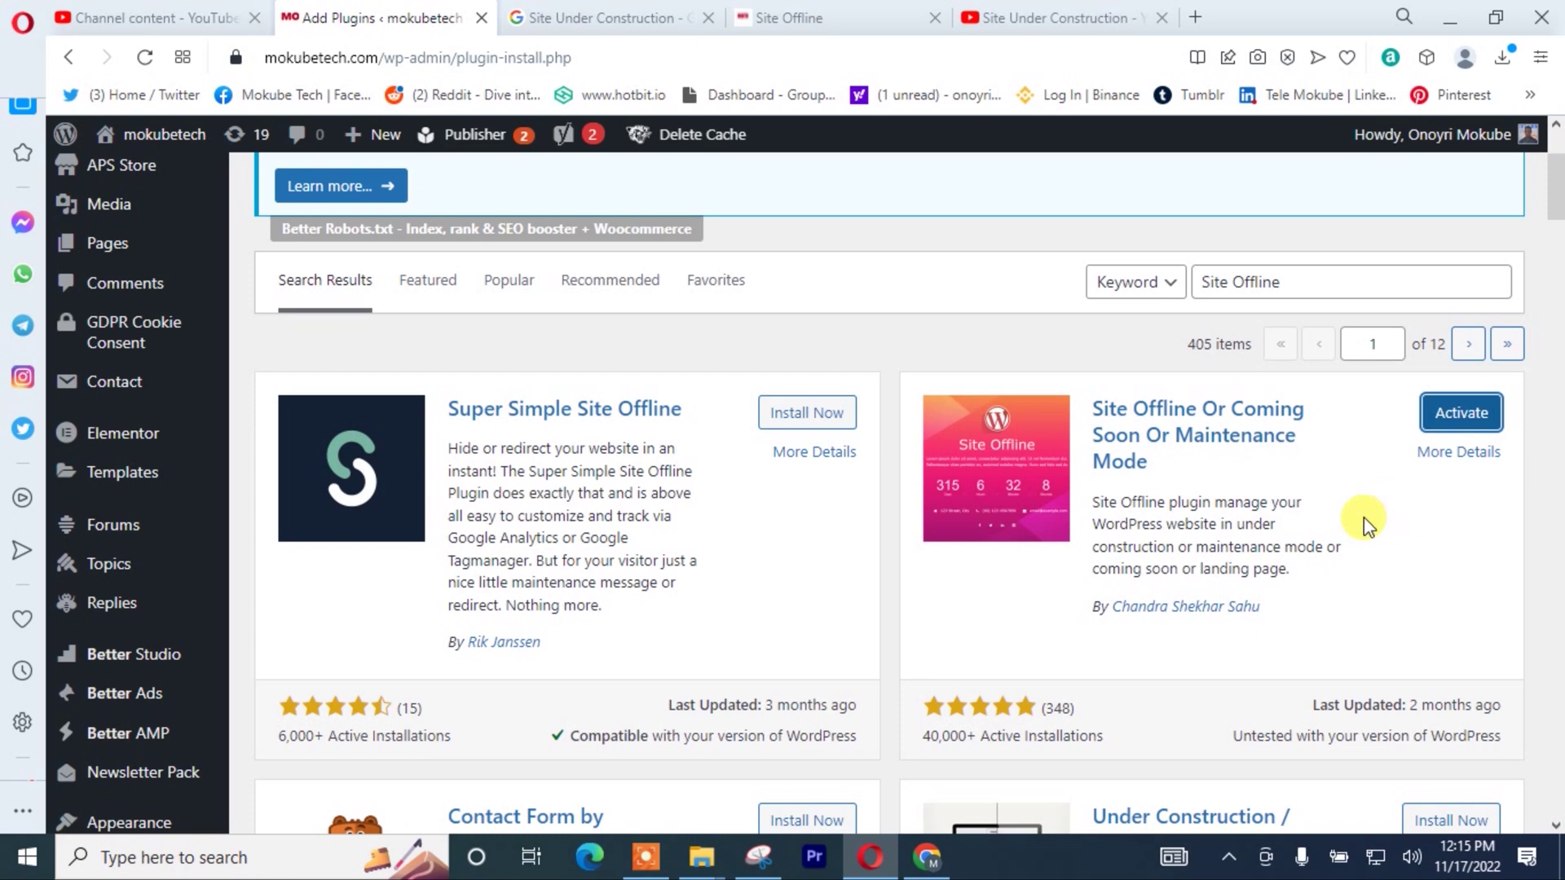
pyautogui.click(1458, 422)
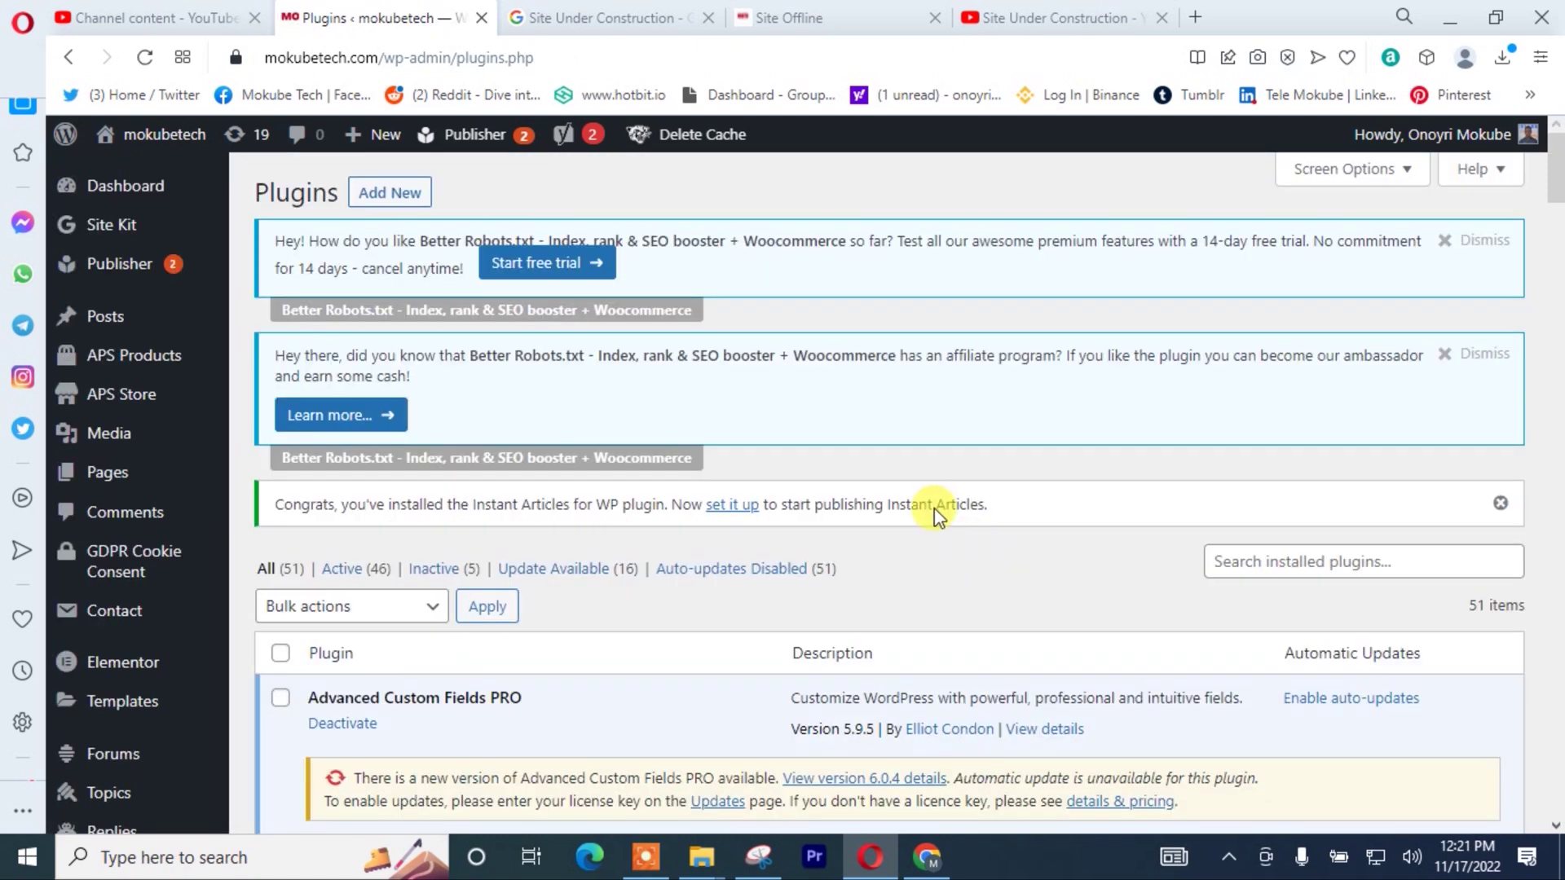
# - Open the Site Offline plugin's settings page from the admin sidebar
pyautogui.scroll(-15, 134, 644)
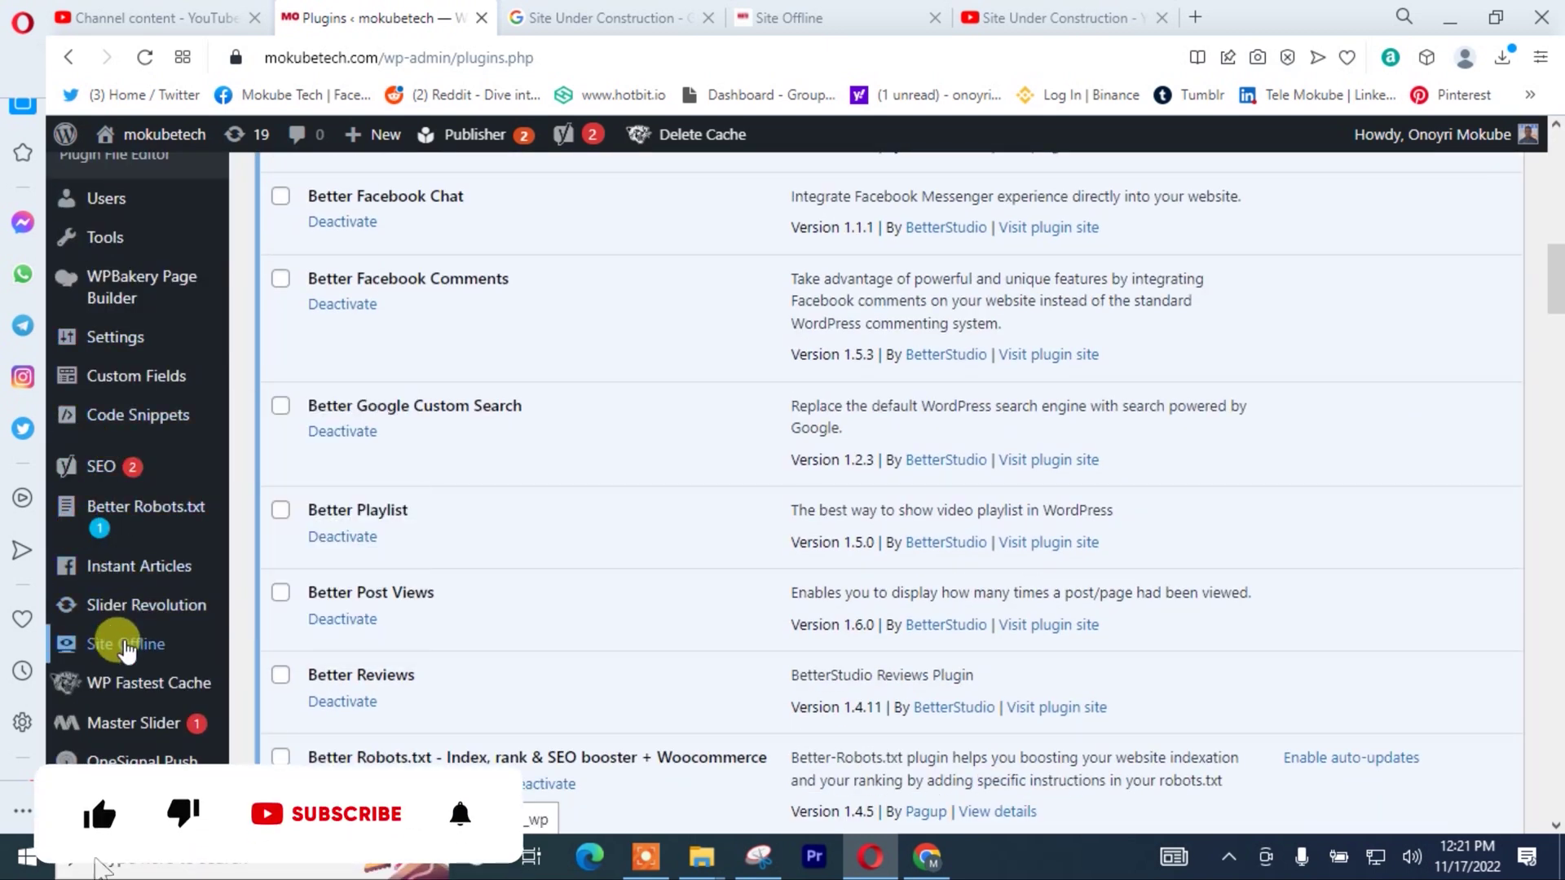
pyautogui.scroll(-3, 122, 652)
pyautogui.click(120, 652)
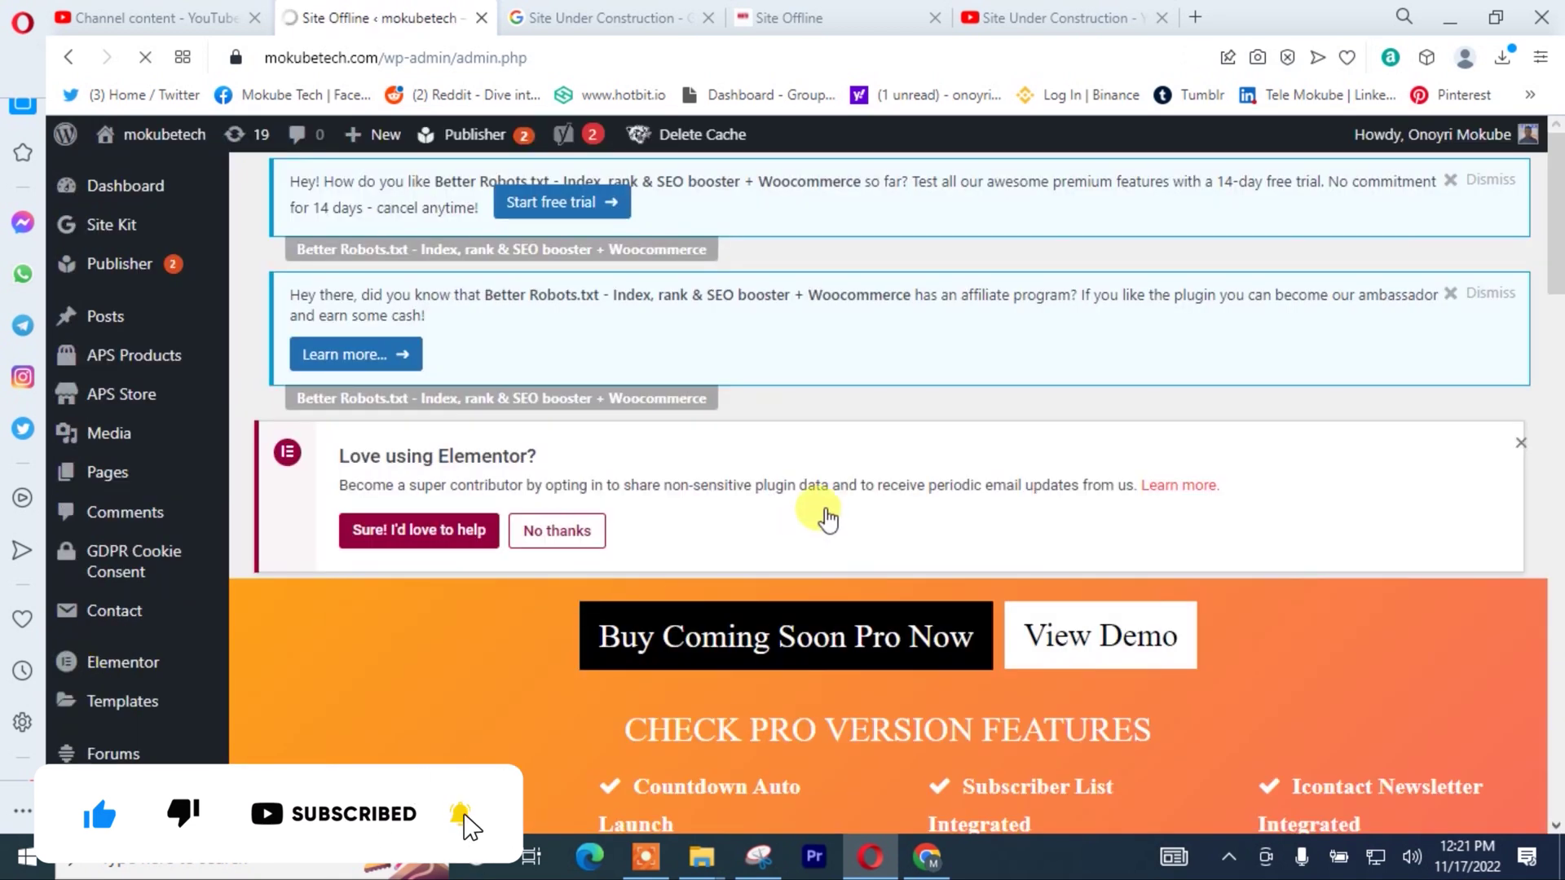
pyautogui.scroll(-1, 845, 482)
pyautogui.scroll(-12, 845, 483)
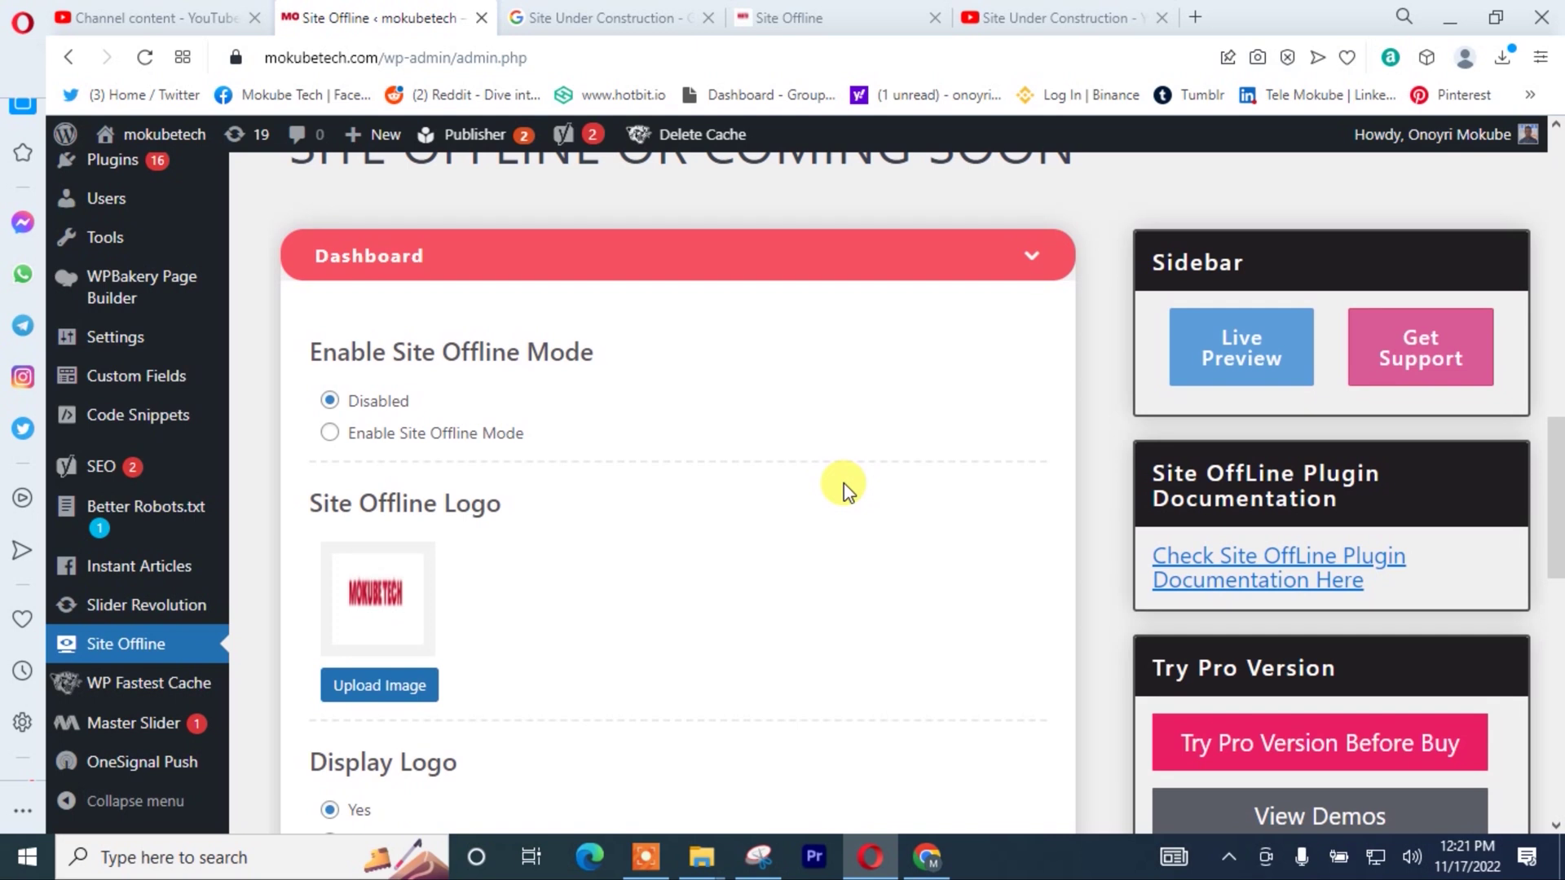
# - Enable Site Offline Mode and browse the Media Library for a logo image
pyautogui.click(333, 433)
pyautogui.scroll(-2, 620, 448)
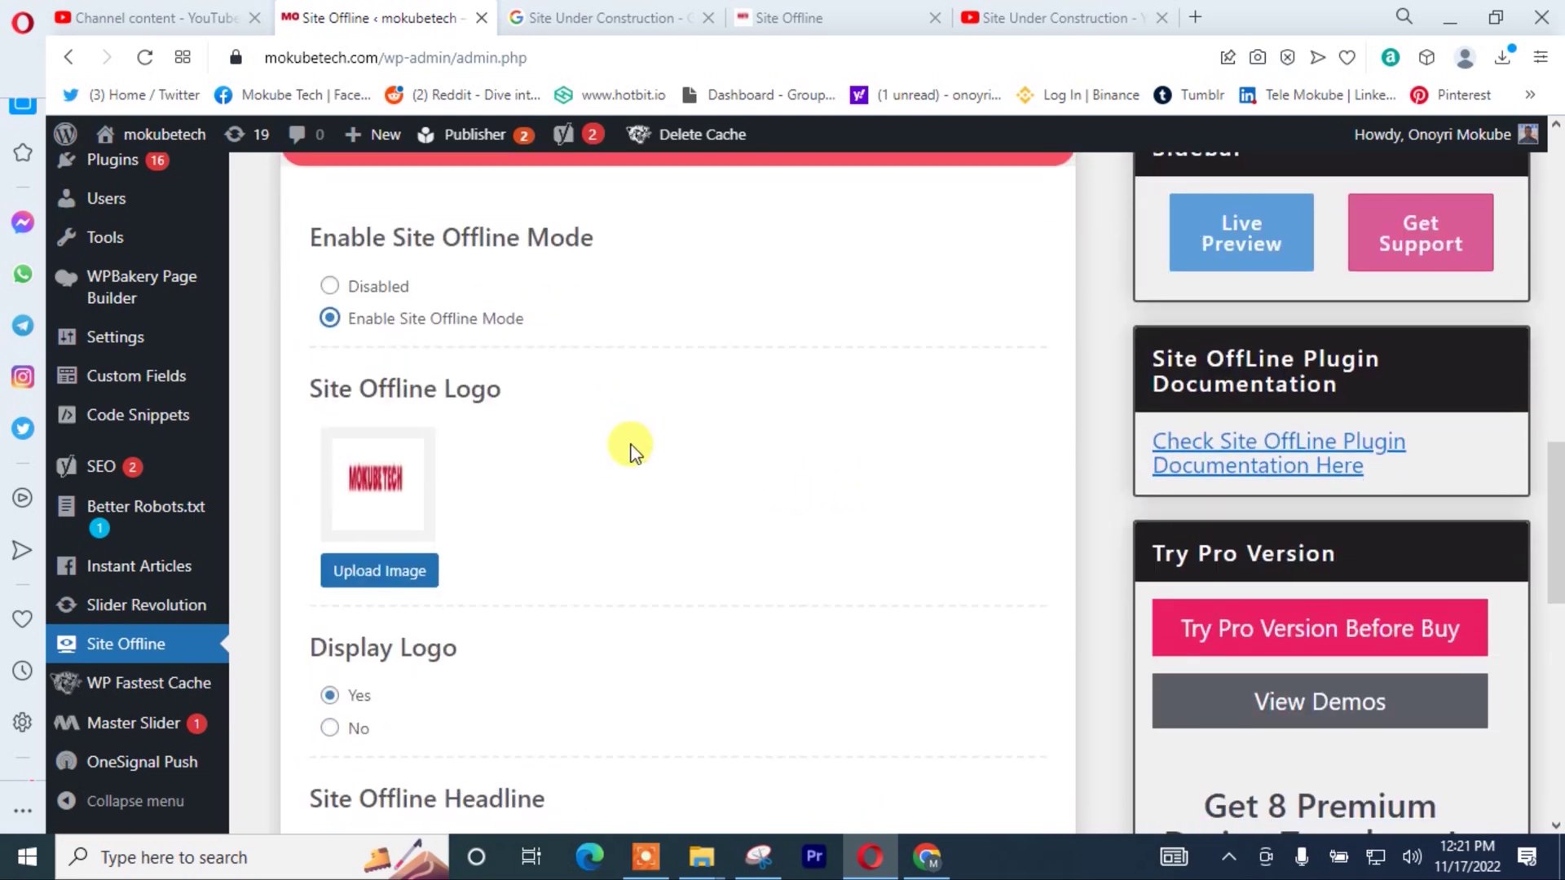
pyautogui.click(344, 573)
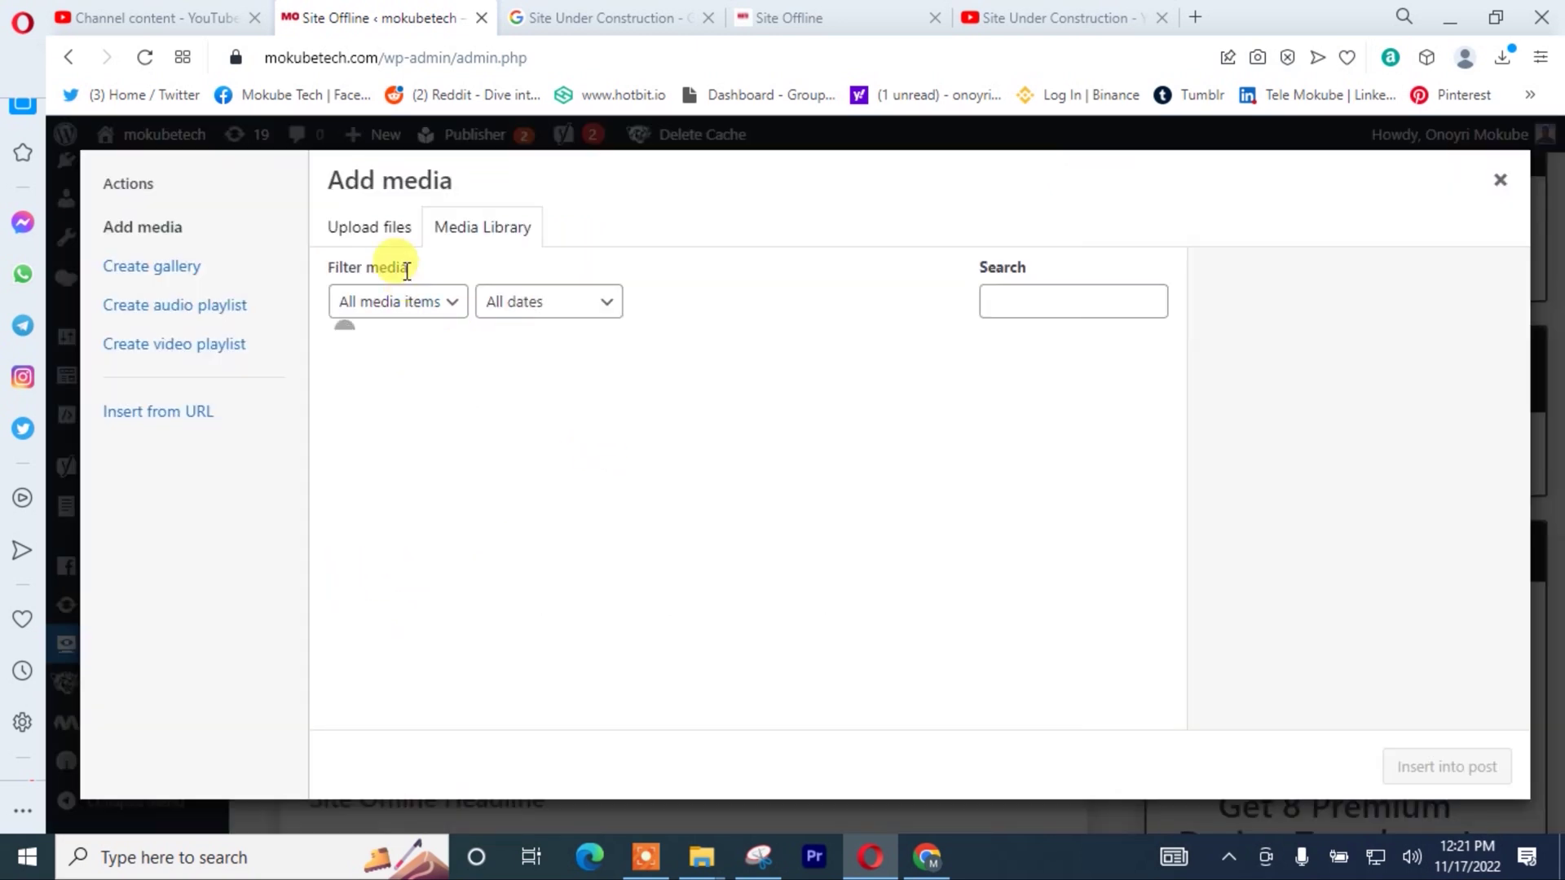
pyautogui.scroll(-20, 790, 557)
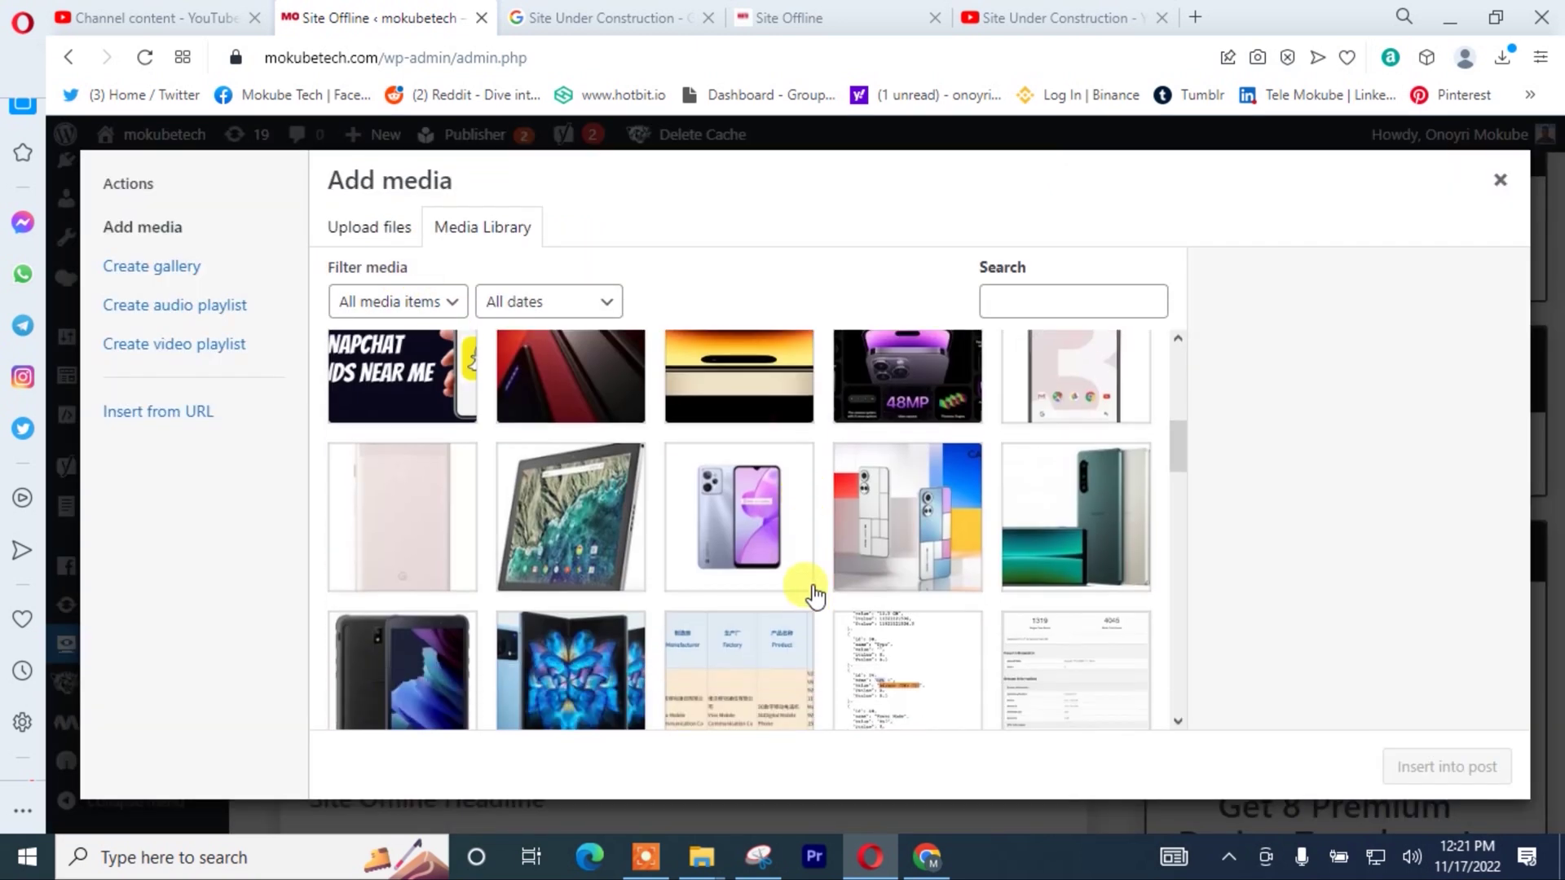
pyautogui.scroll(-5, 807, 656)
pyautogui.click(740, 700)
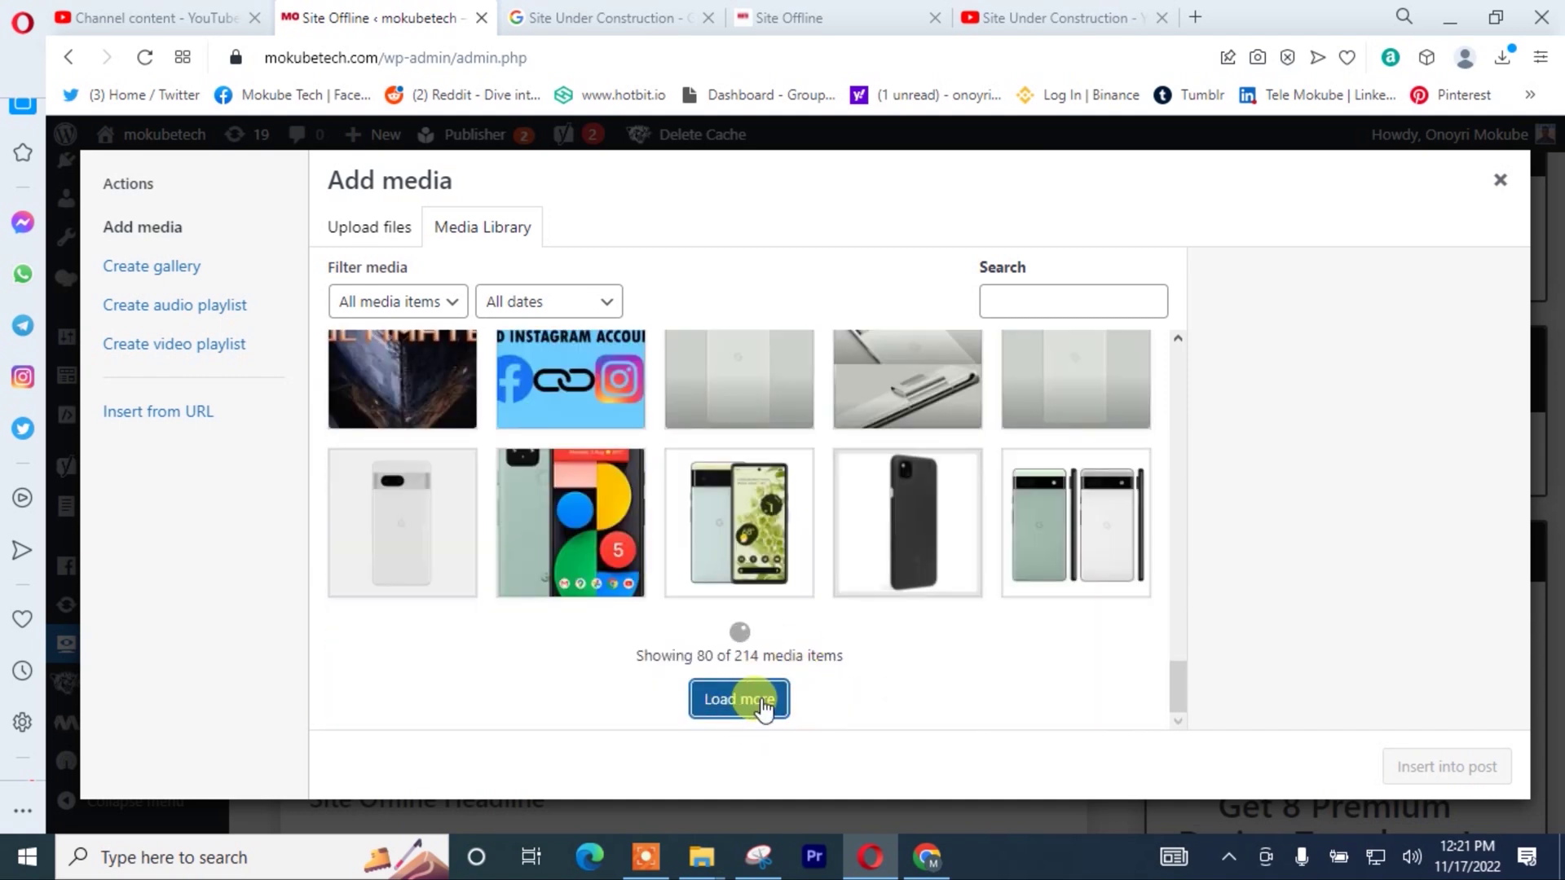
# - Select the MOKUBE TECH image and insert it as the Site Offline logo
pyautogui.scroll(-15, 758, 693)
pyautogui.scroll(-4, 758, 571)
pyautogui.scroll(4, 762, 522)
pyautogui.scroll(-10, 758, 563)
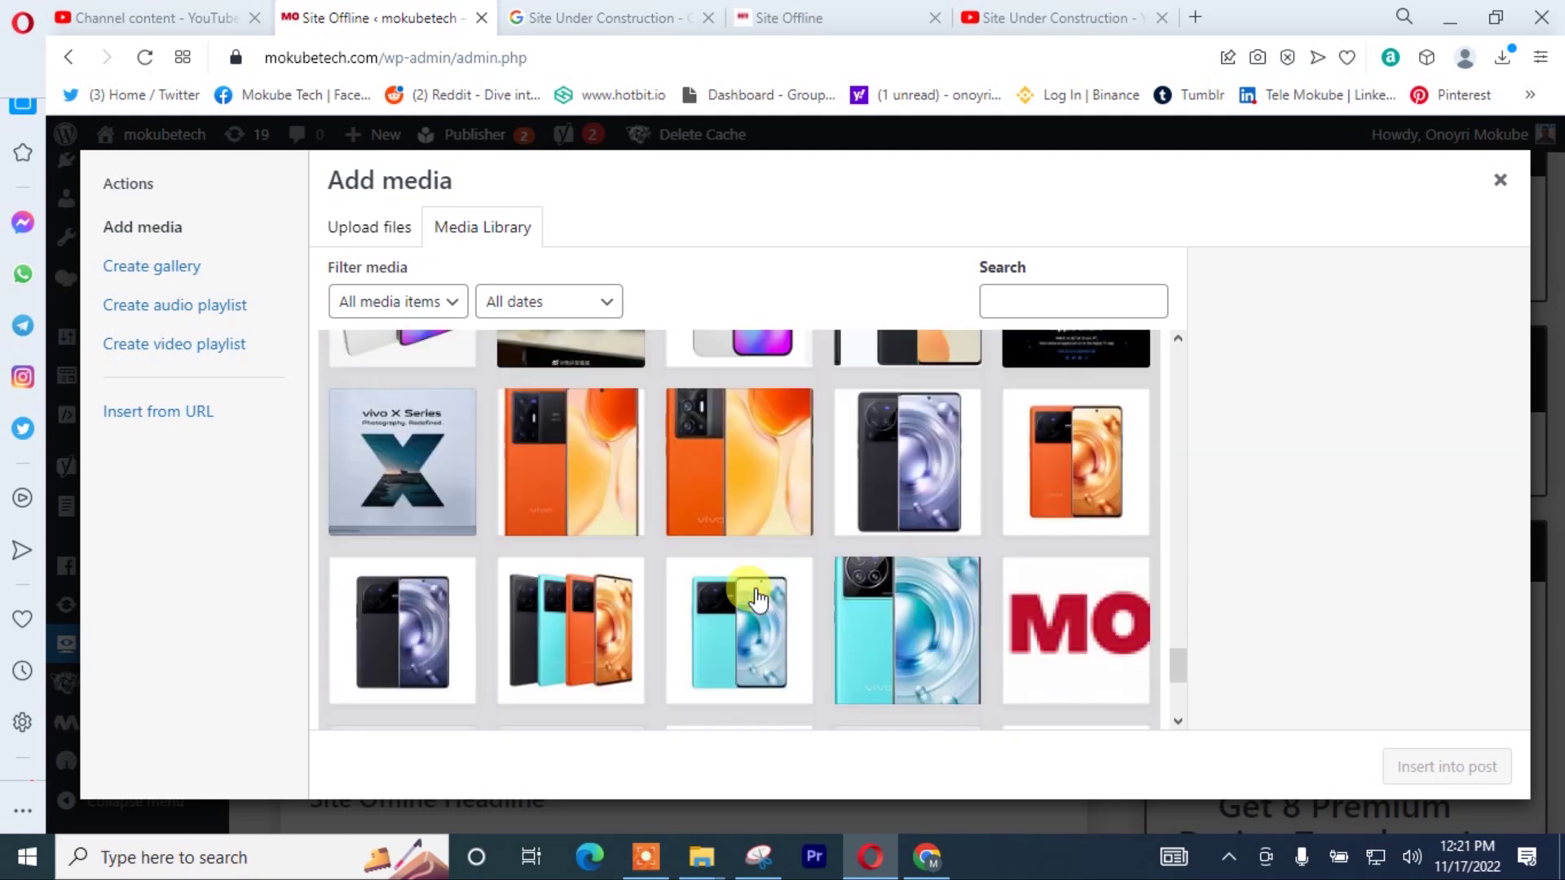
pyautogui.scroll(-10, 783, 570)
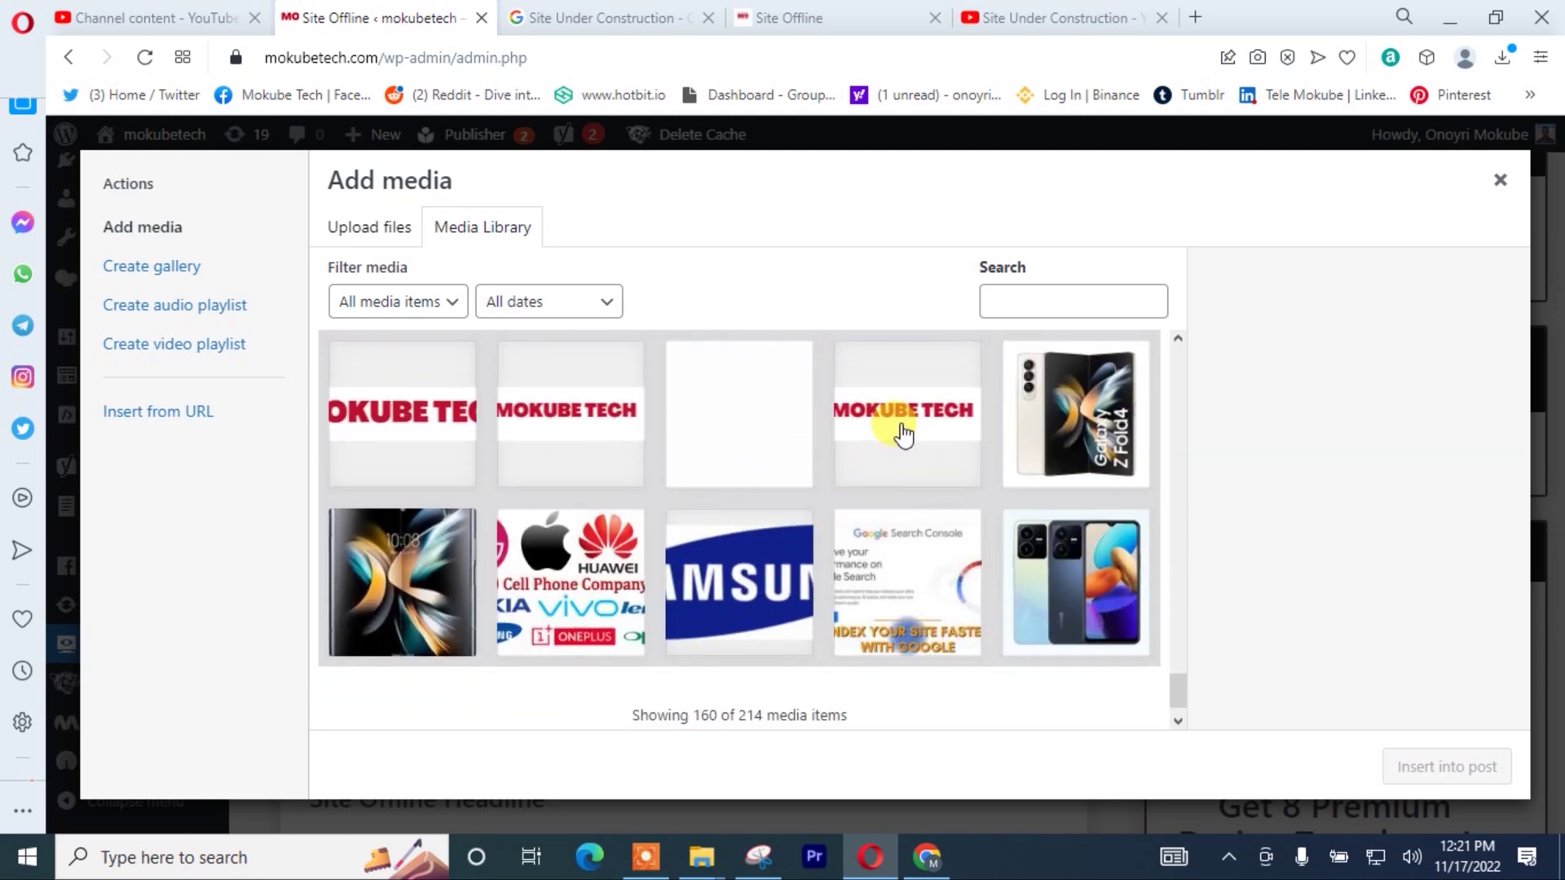
pyautogui.click(892, 424)
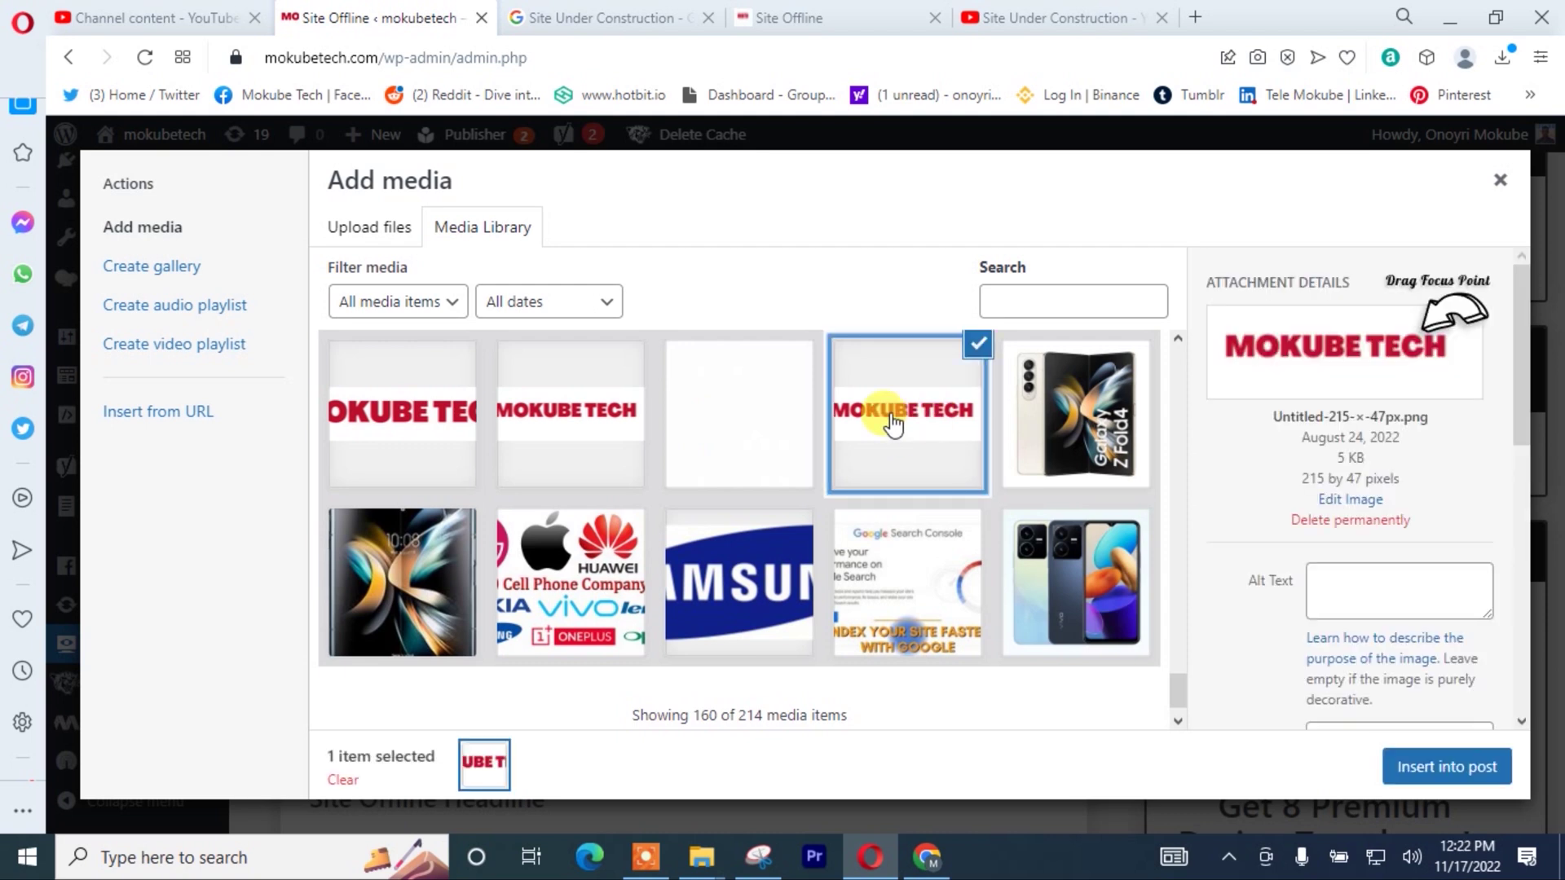
pyautogui.scroll(-4, 1353, 529)
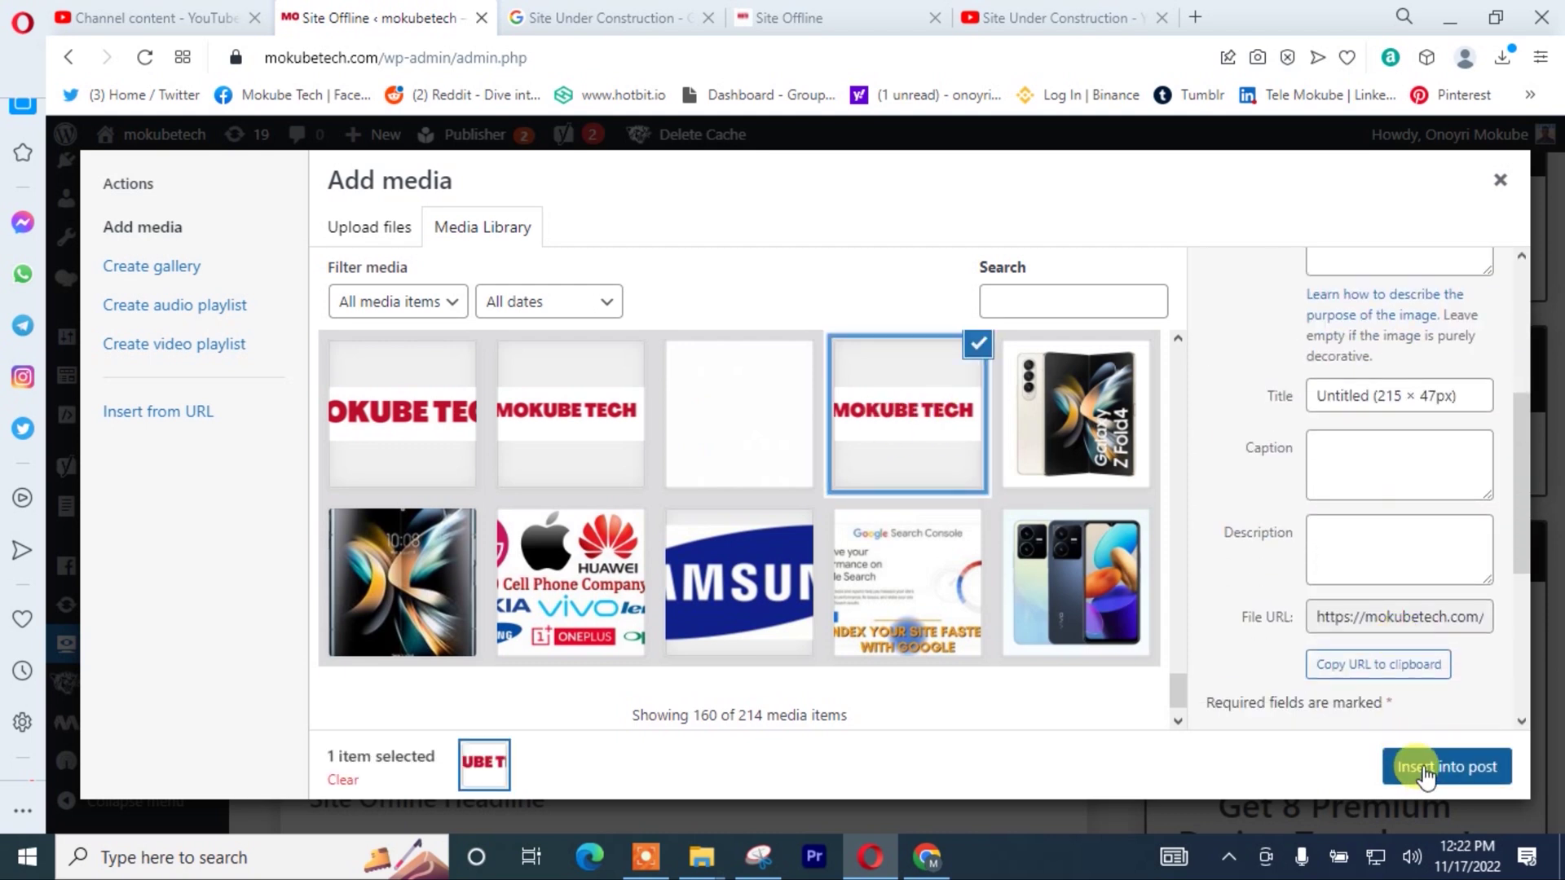
pyautogui.click(1425, 770)
pyautogui.scroll(-3, 634, 527)
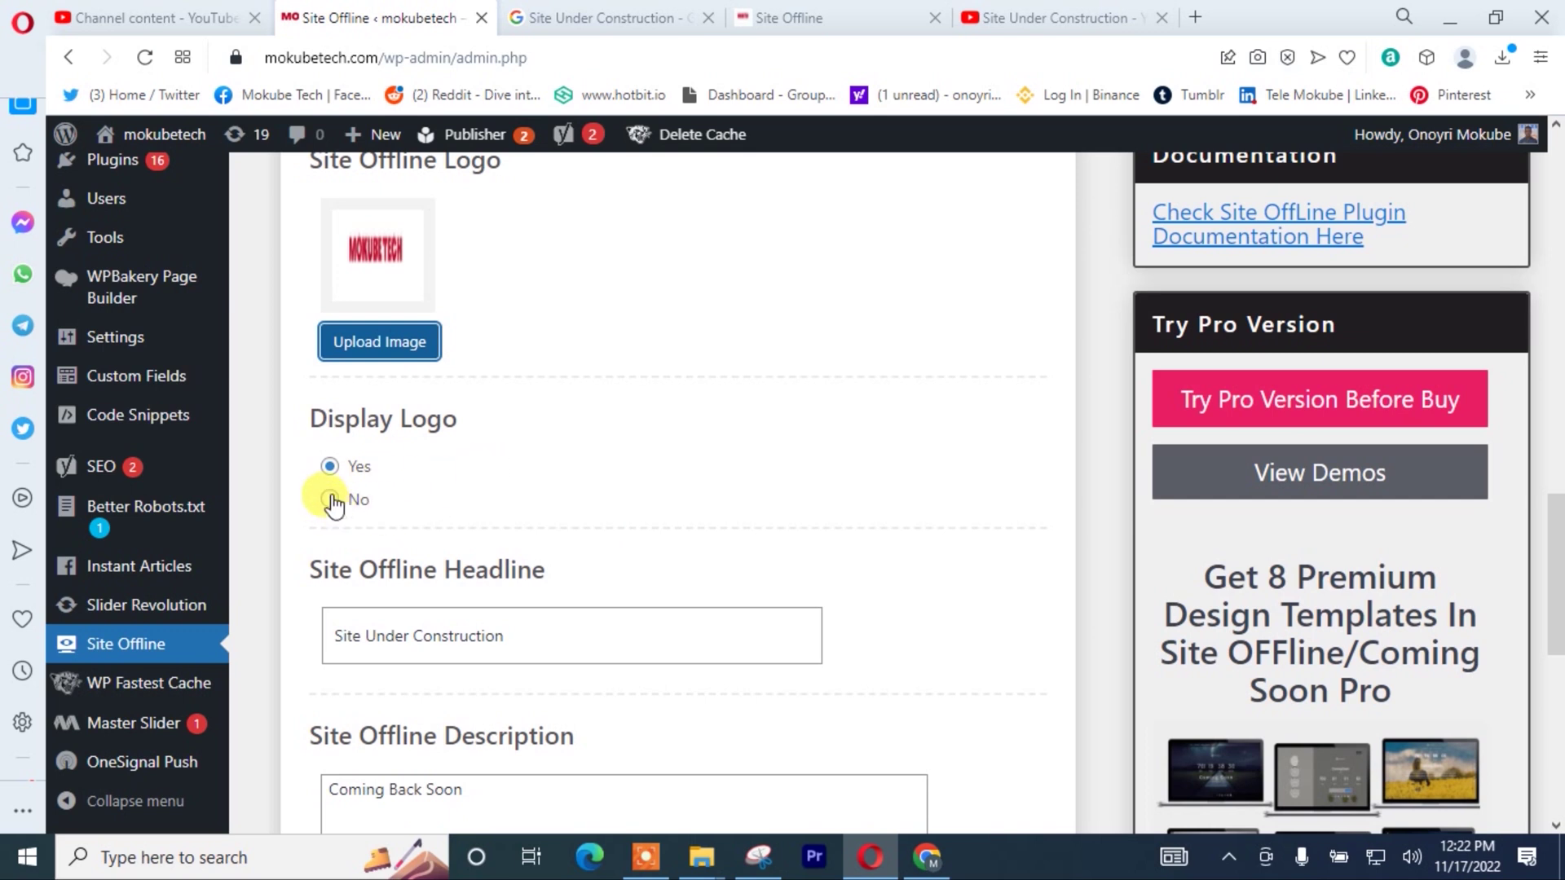
pyautogui.click(842, 18)
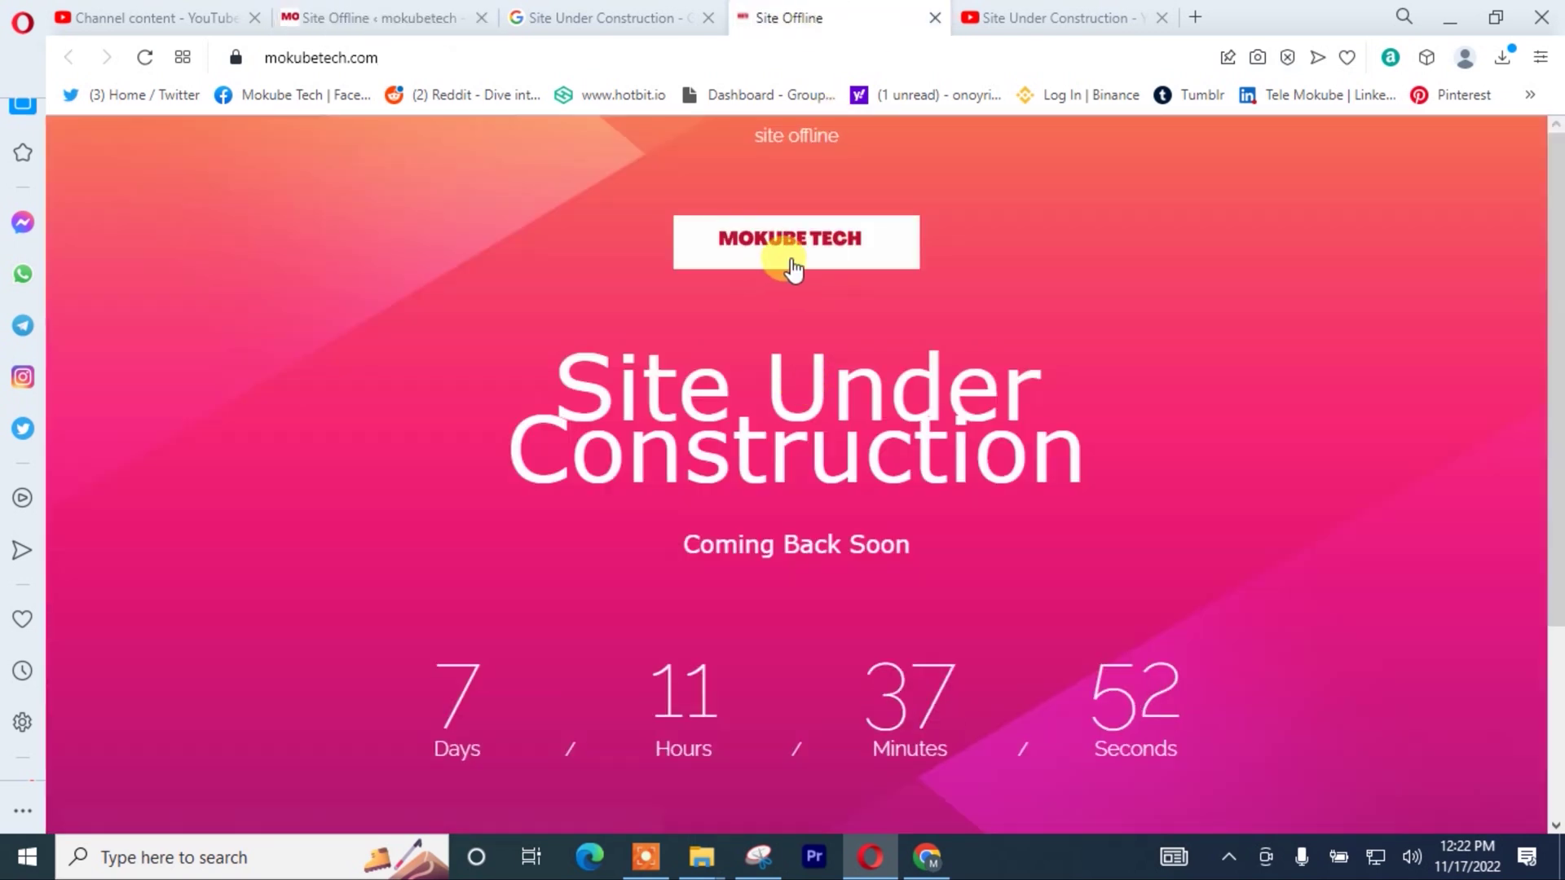
pyautogui.click(352, 20)
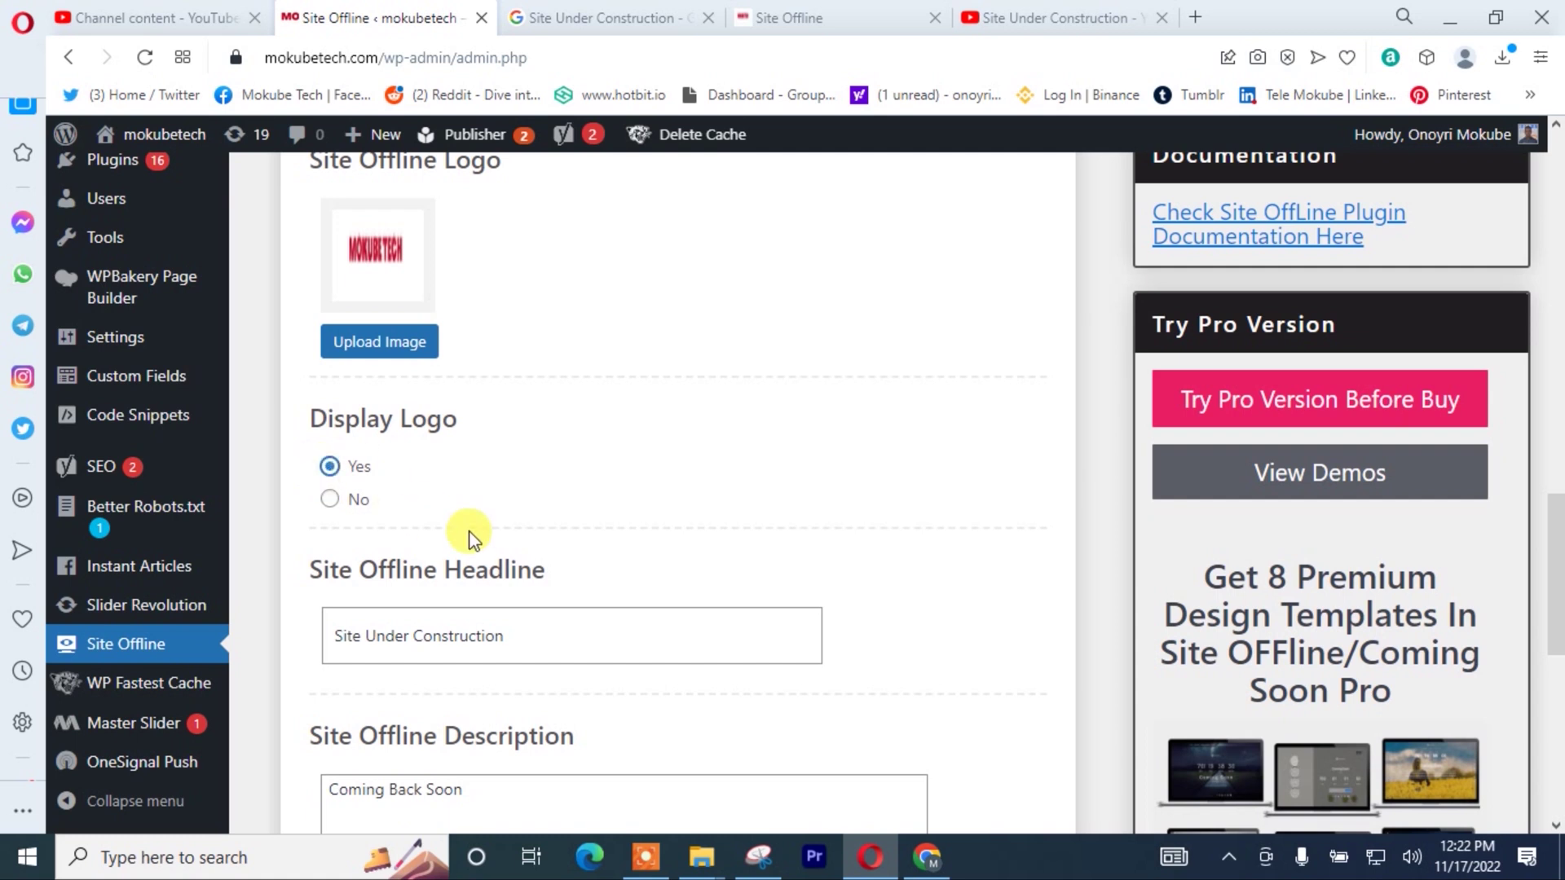
pyautogui.scroll(-3, 461, 534)
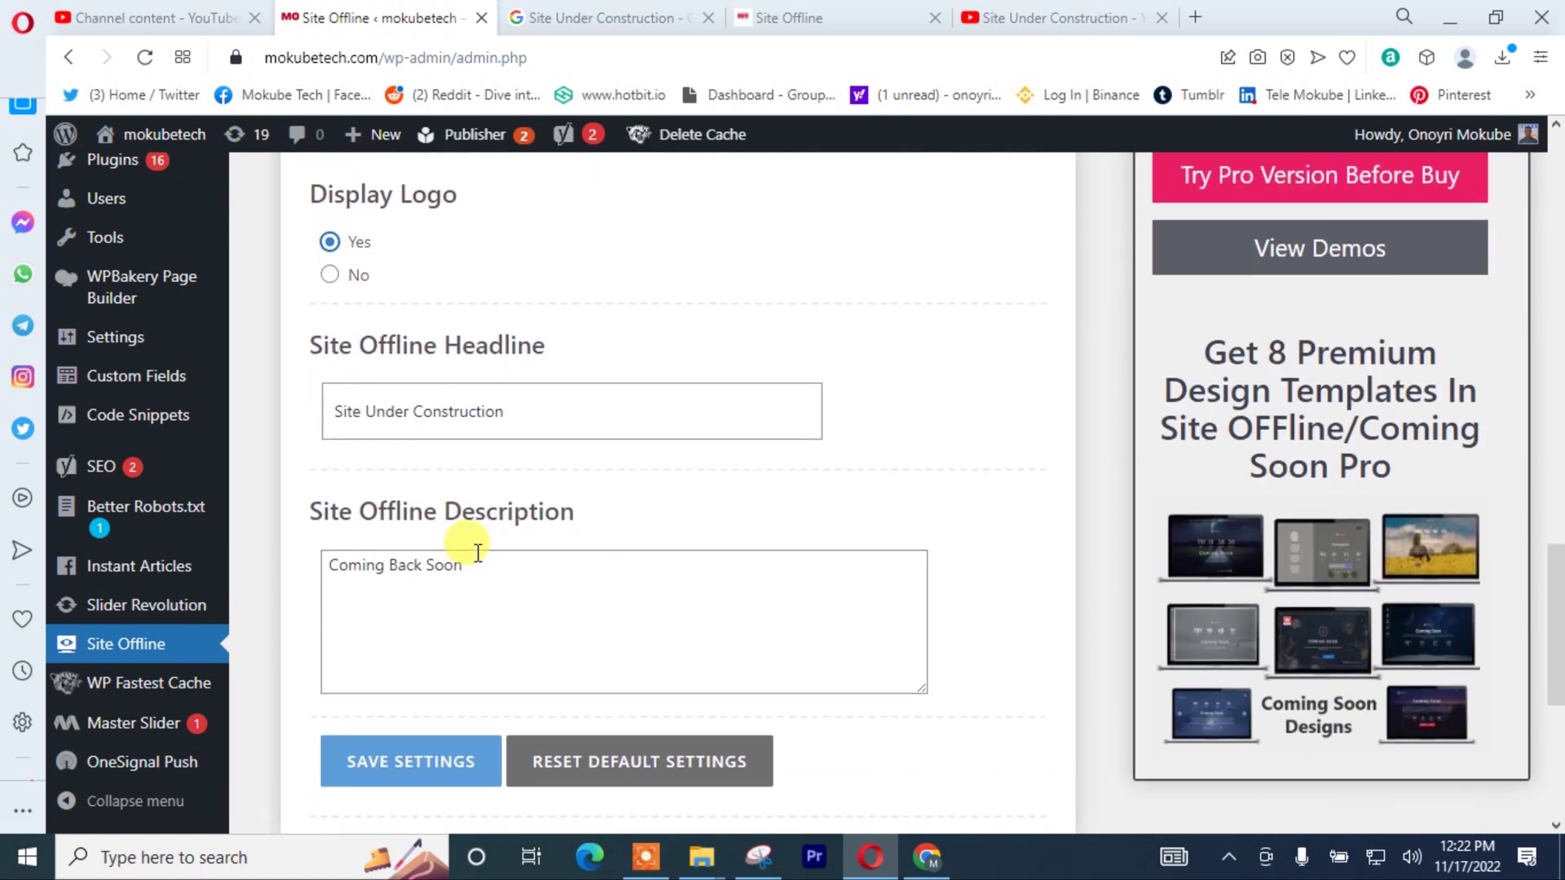
pyautogui.click(831, 20)
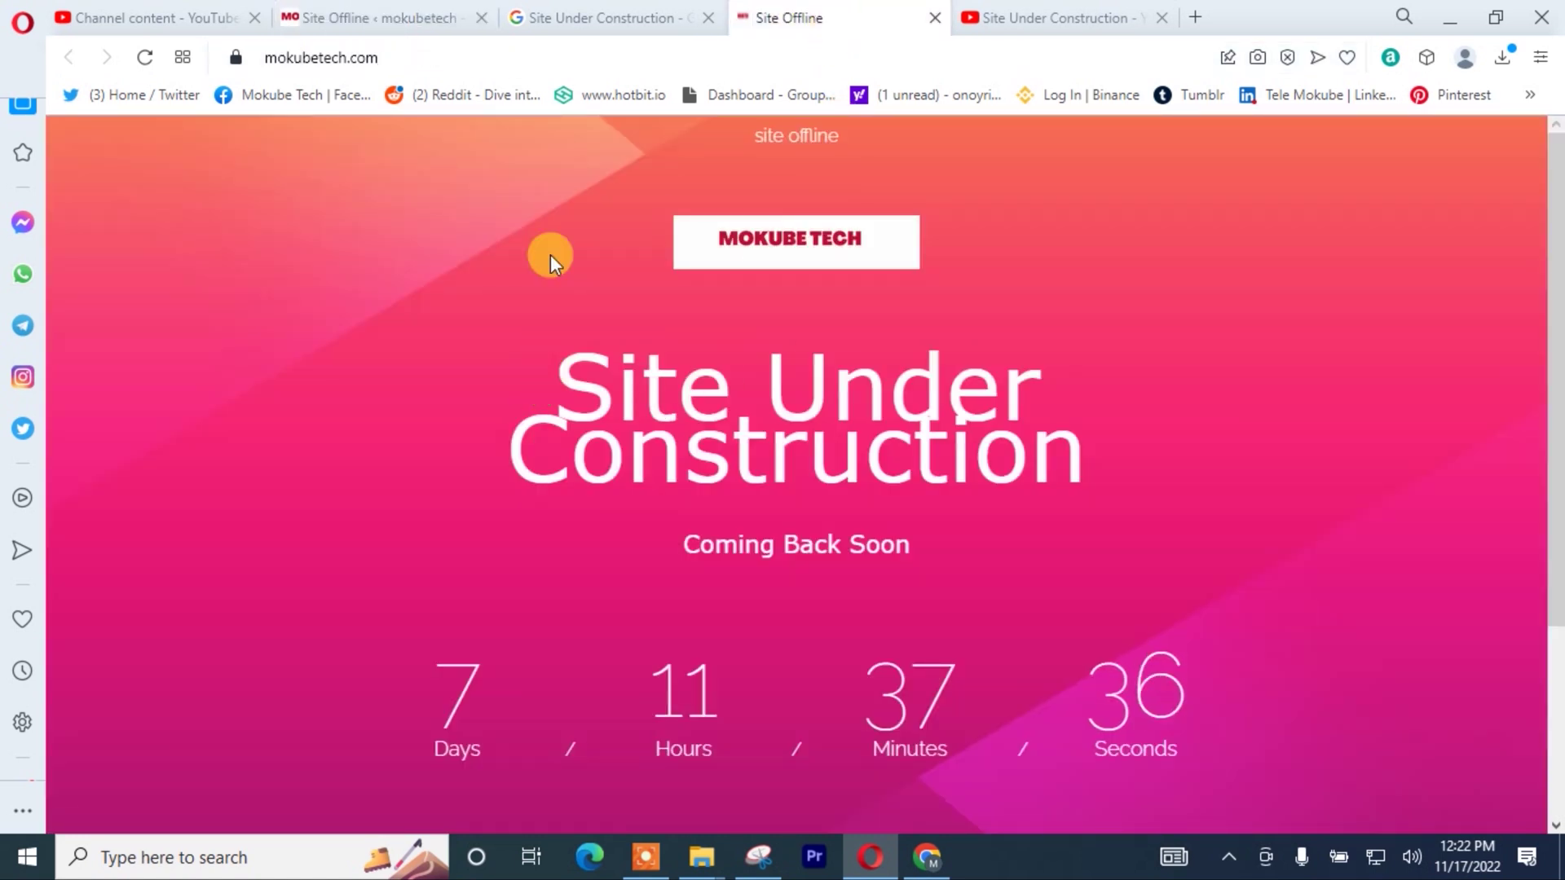
pyautogui.click(374, 14)
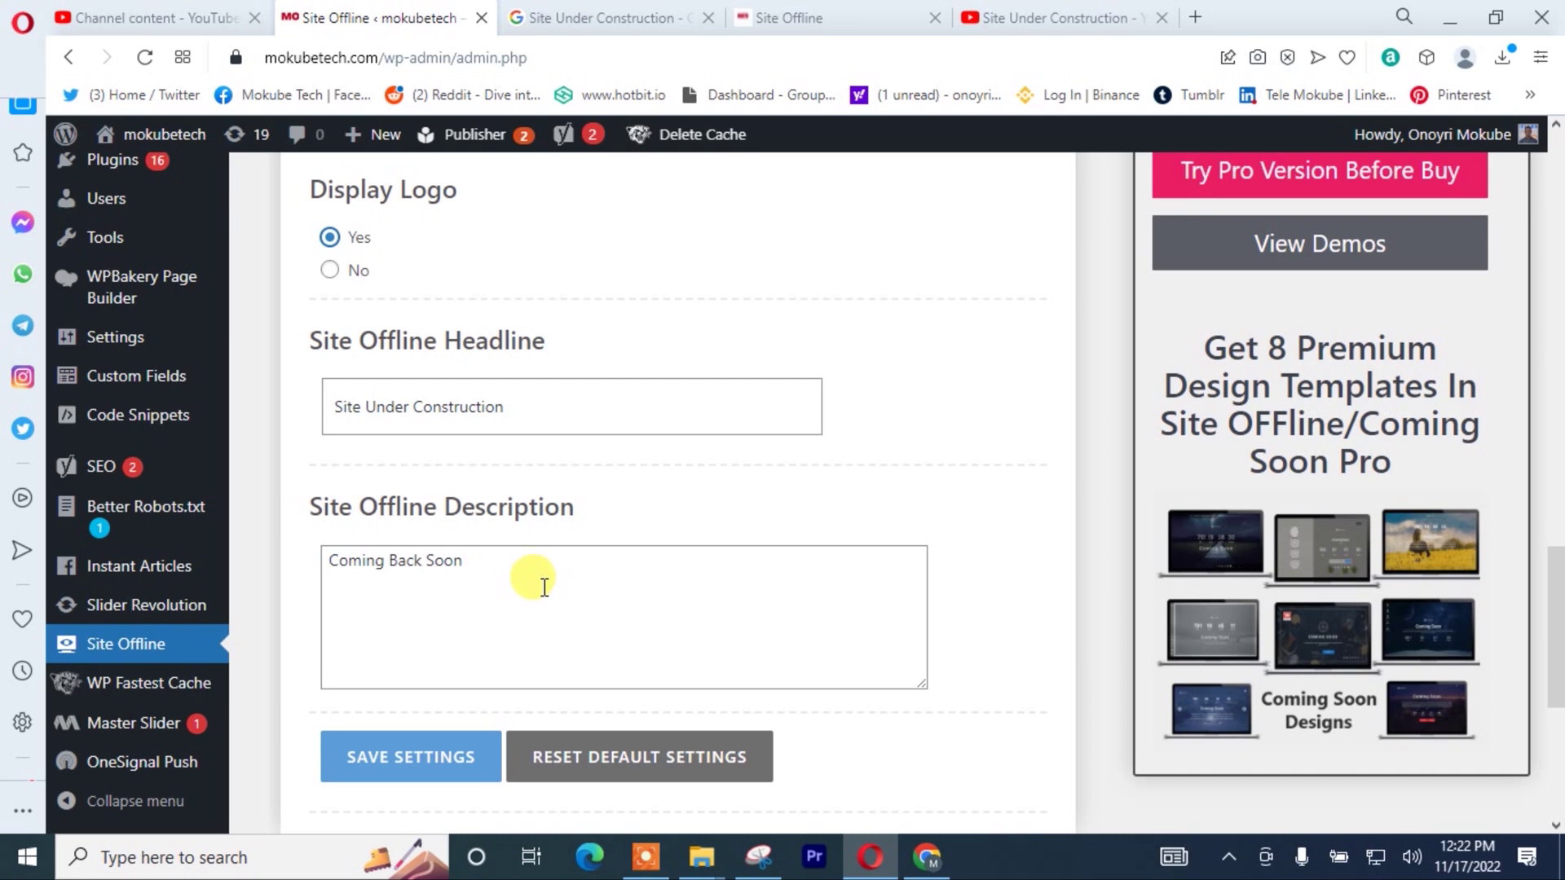
# - Check the live offline page preview and return to the Site Offline settings
pyautogui.scroll(-1, 538, 575)
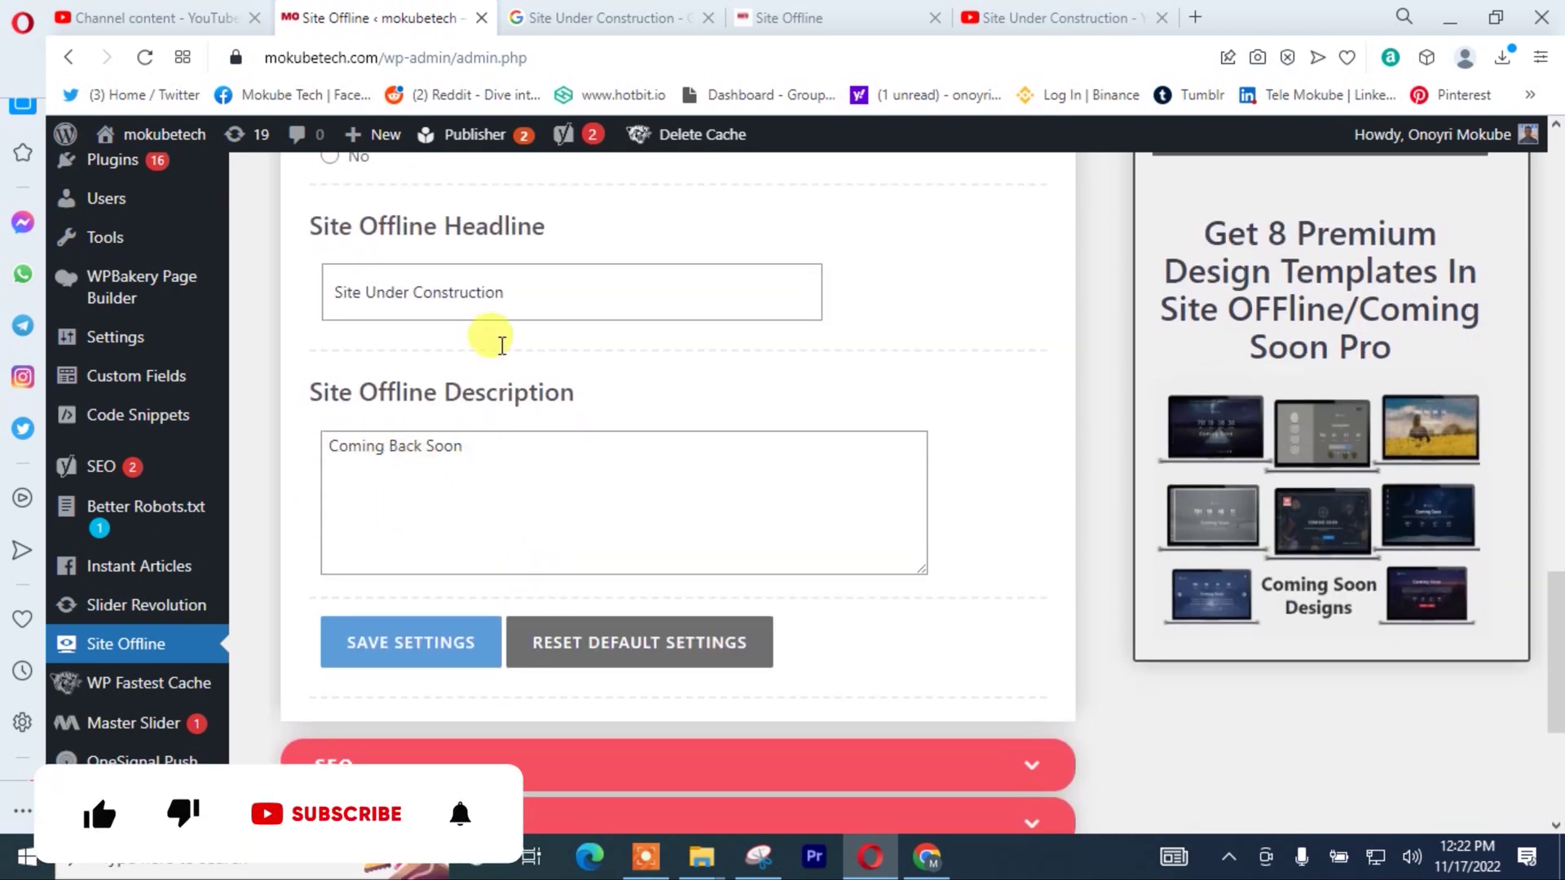
pyautogui.click(758, 18)
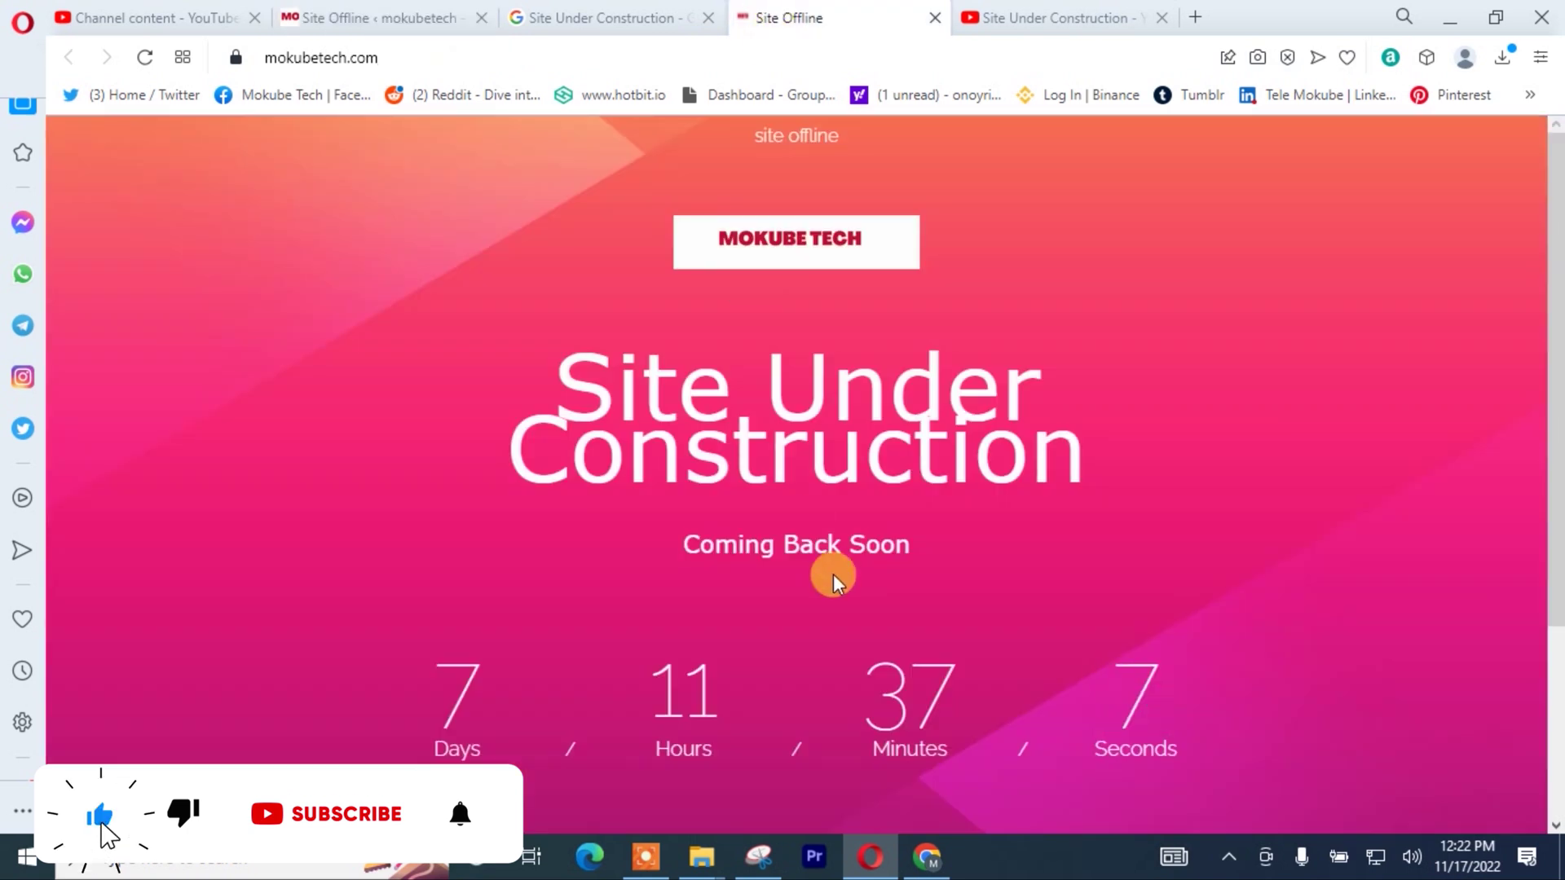
pyautogui.click(367, 16)
pyautogui.scroll(-2, 557, 521)
pyautogui.click(405, 426)
pyautogui.scroll(12, 622, 335)
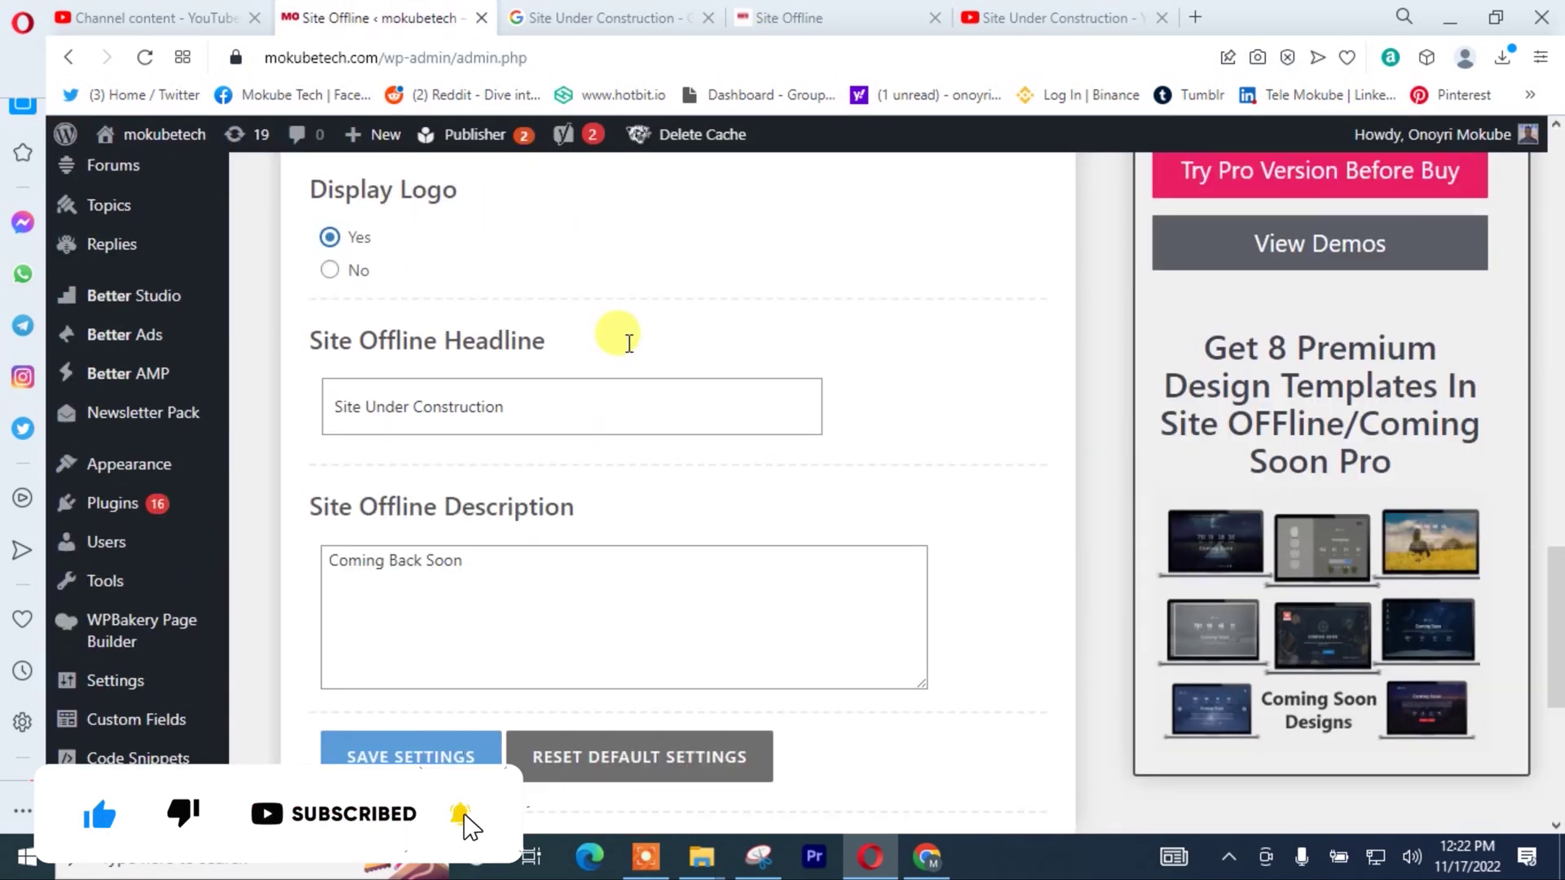
pyautogui.scroll(-4, 599, 375)
pyautogui.scroll(4, 594, 378)
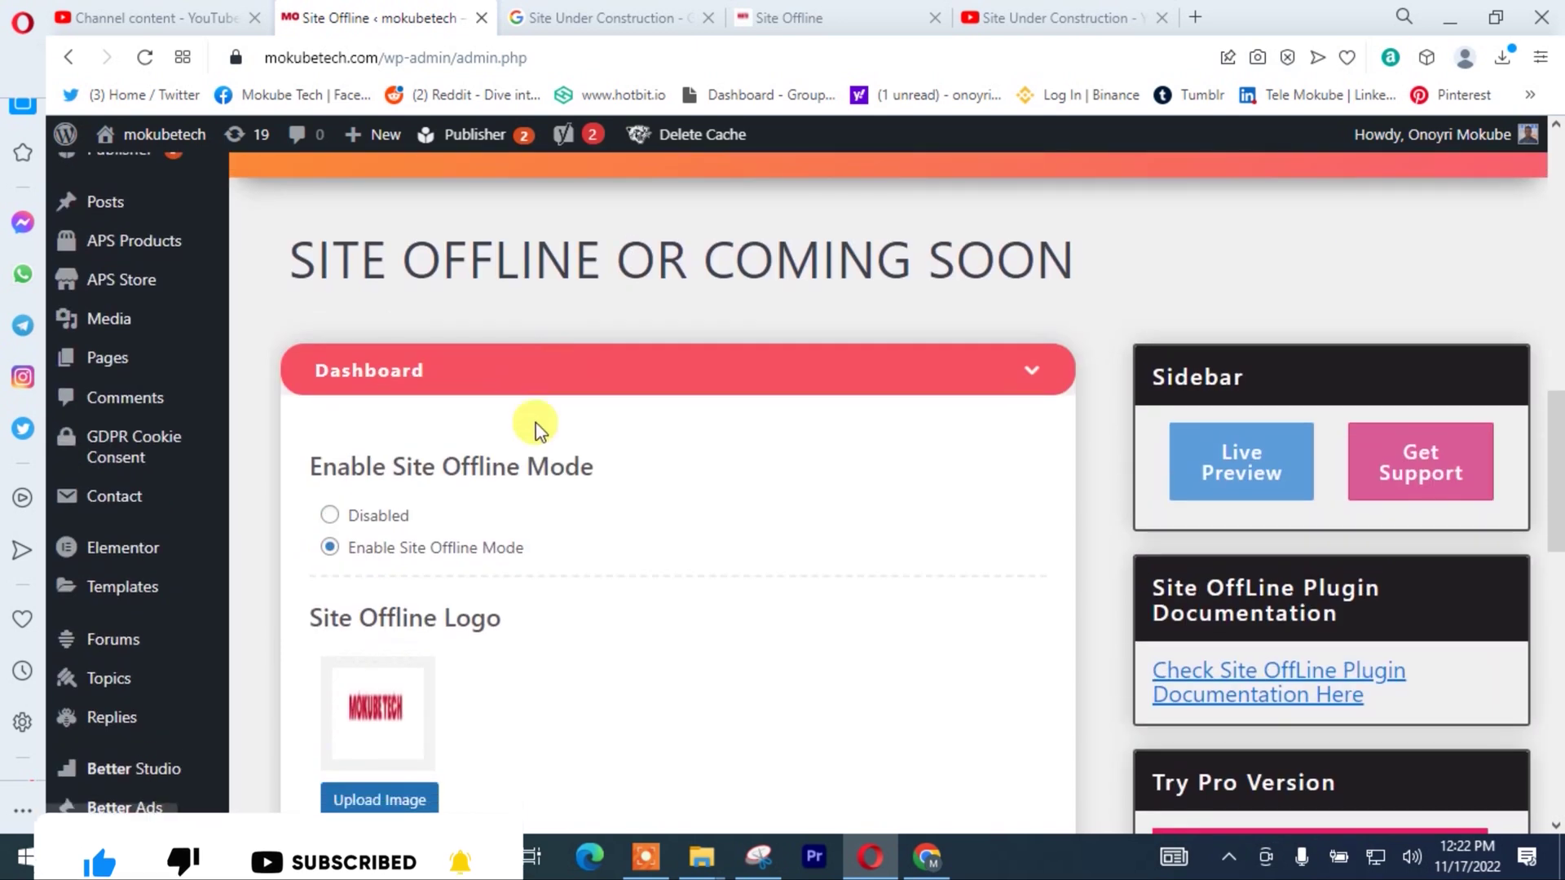
pyautogui.scroll(-5, 489, 489)
pyautogui.scroll(-5, 476, 499)
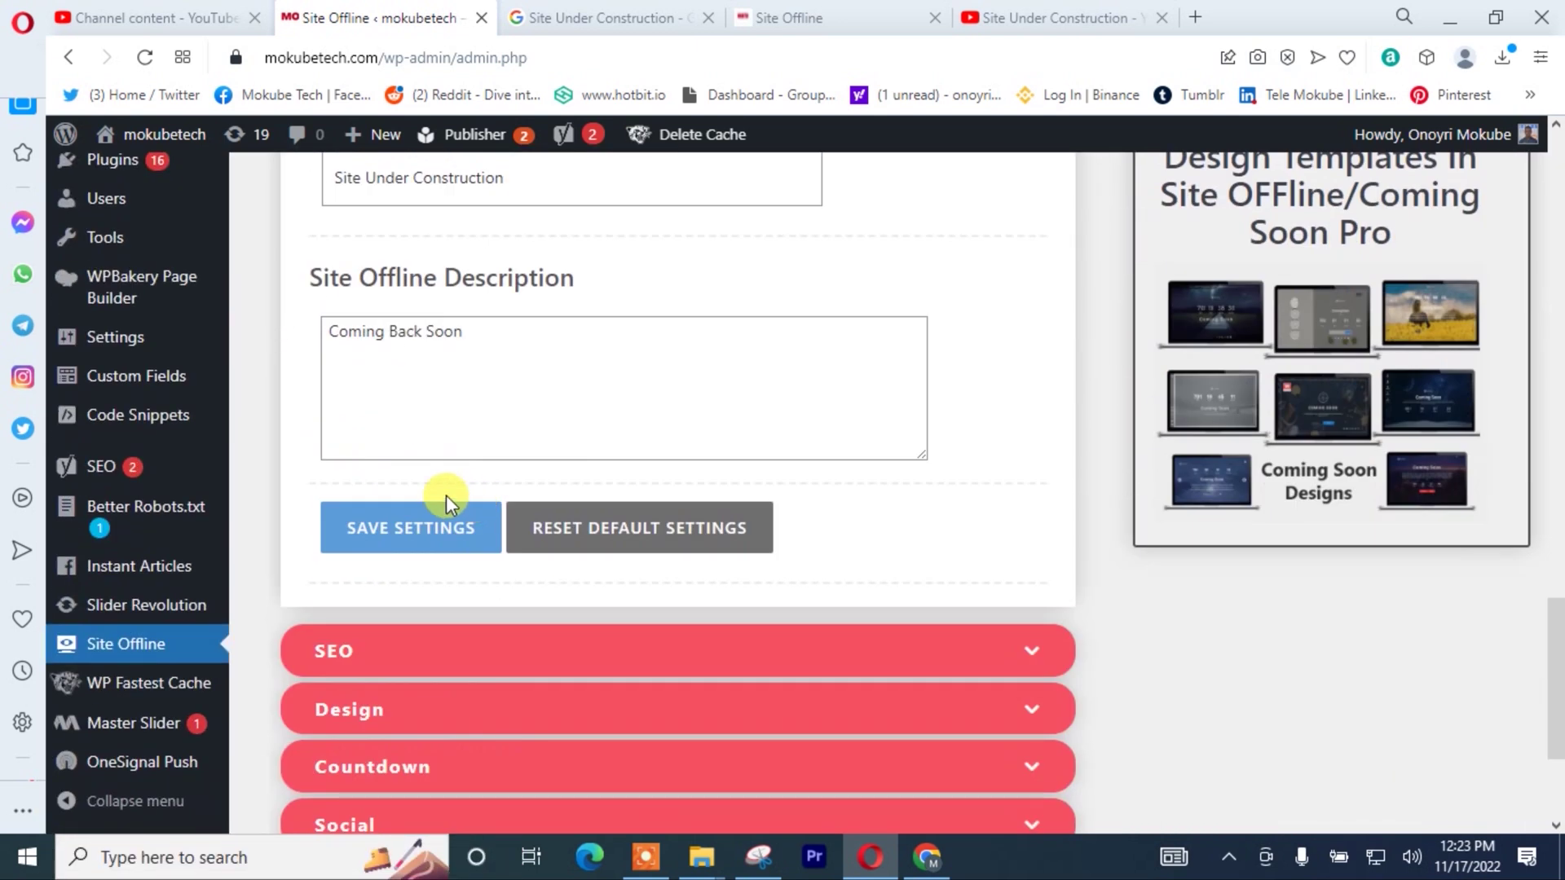
# - Save the Site Offline settings and expand the SEO section
pyautogui.click(394, 530)
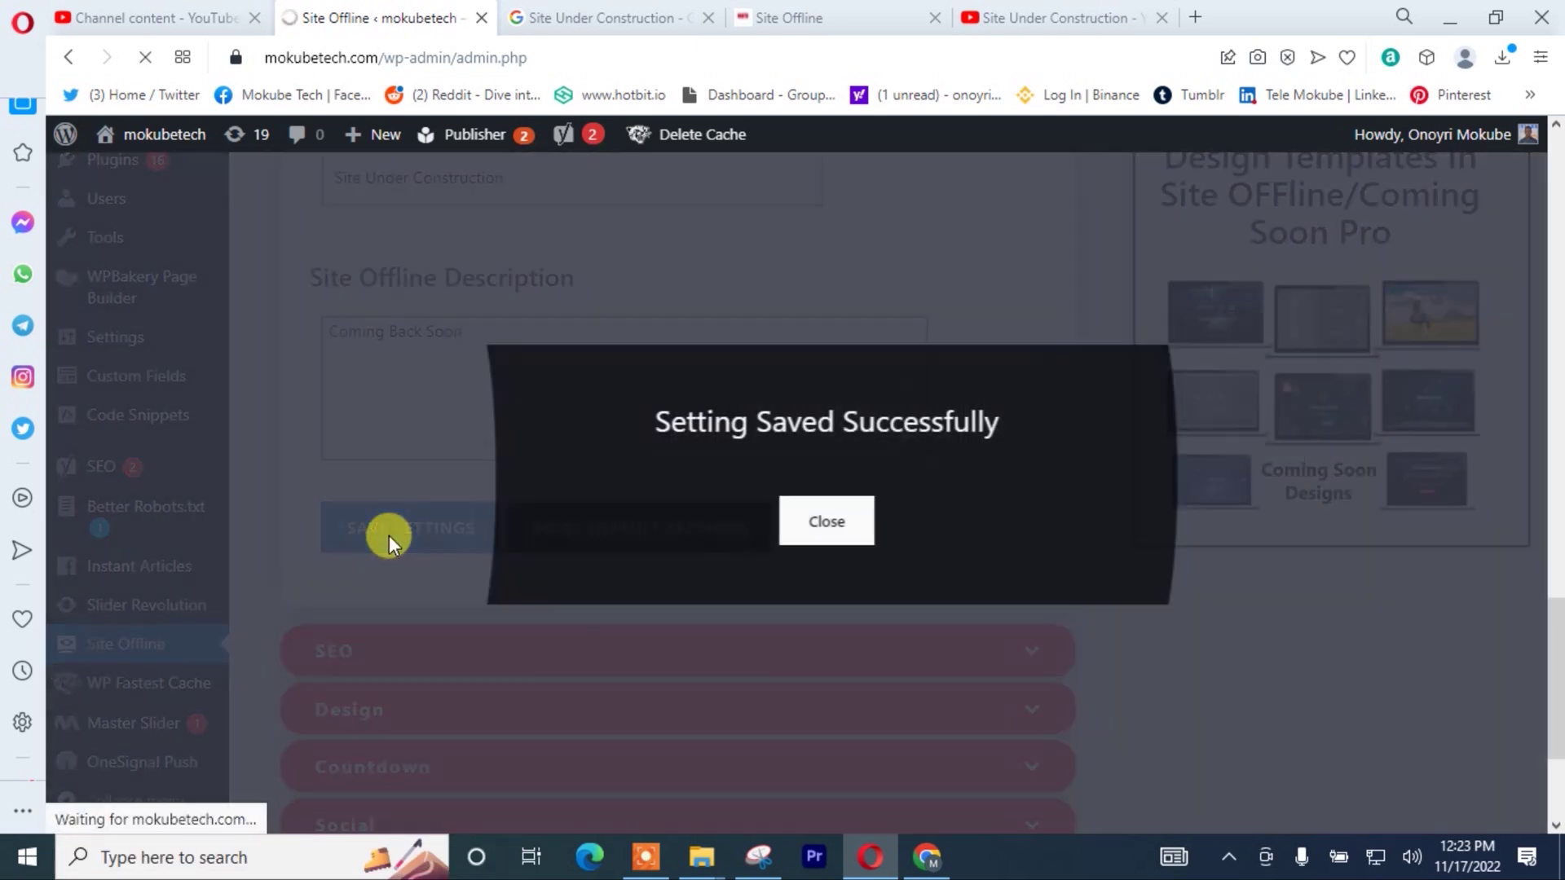
pyautogui.scroll(-12, 796, 520)
pyautogui.scroll(-13, 796, 520)
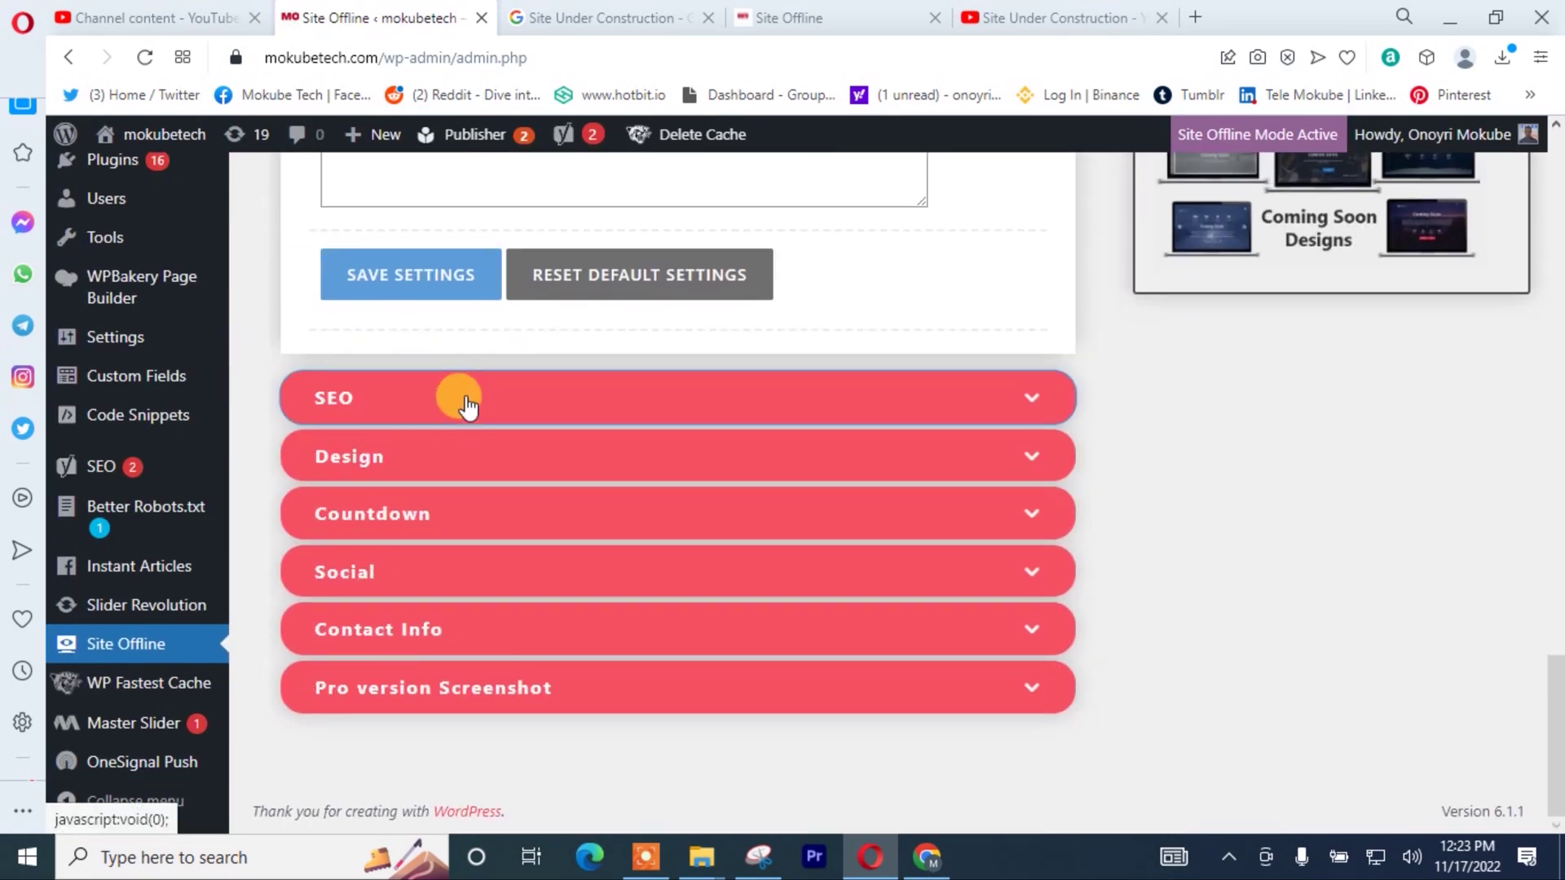
pyautogui.click(468, 399)
pyautogui.scroll(5, 465, 395)
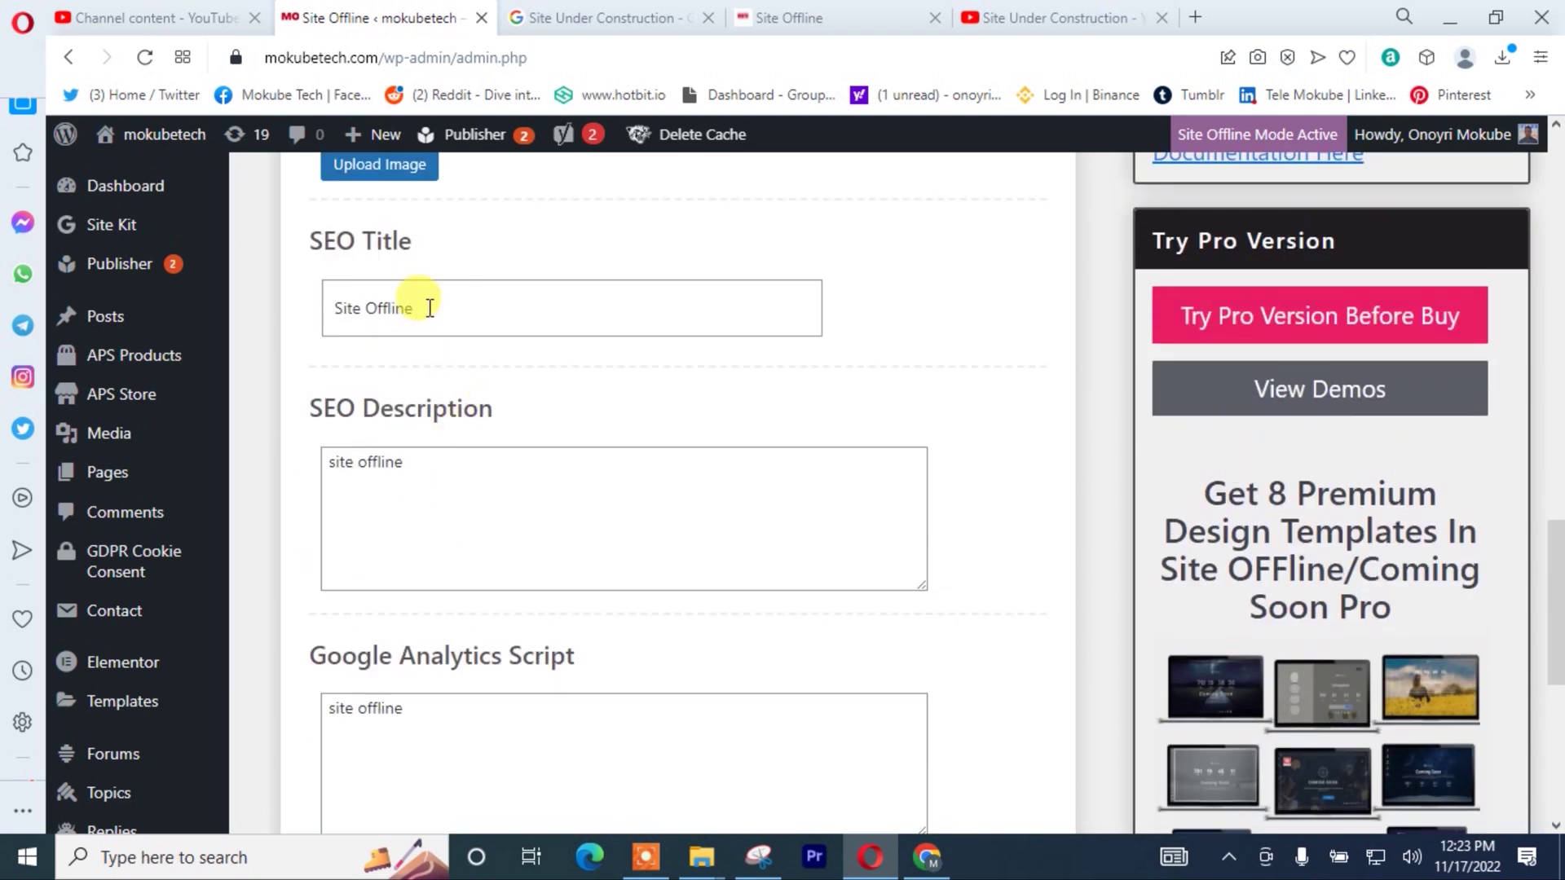
# - Copy the 'Site Offline' SEO title into the SEO Description and Google Analytics Script fields
pyautogui.click(429, 308)
pyautogui.hotkey('ctrl', 'a')
pyautogui.hotkey('ctrl', 'c')
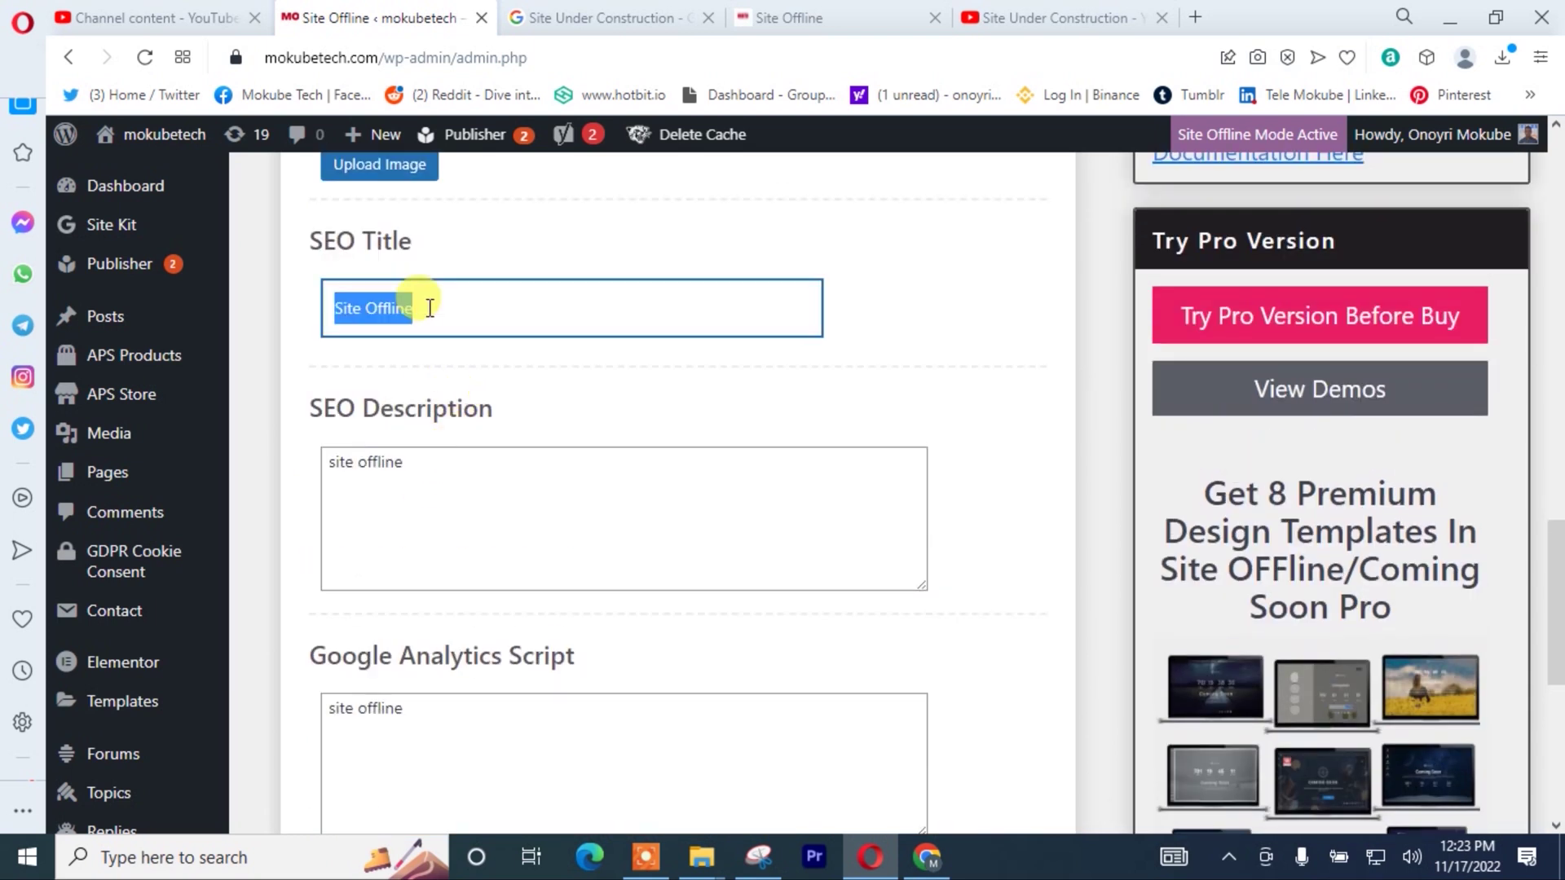
pyautogui.click(465, 469)
pyautogui.hotkey('ctrl', 'a')
pyautogui.hotkey('ctrl', 'v')
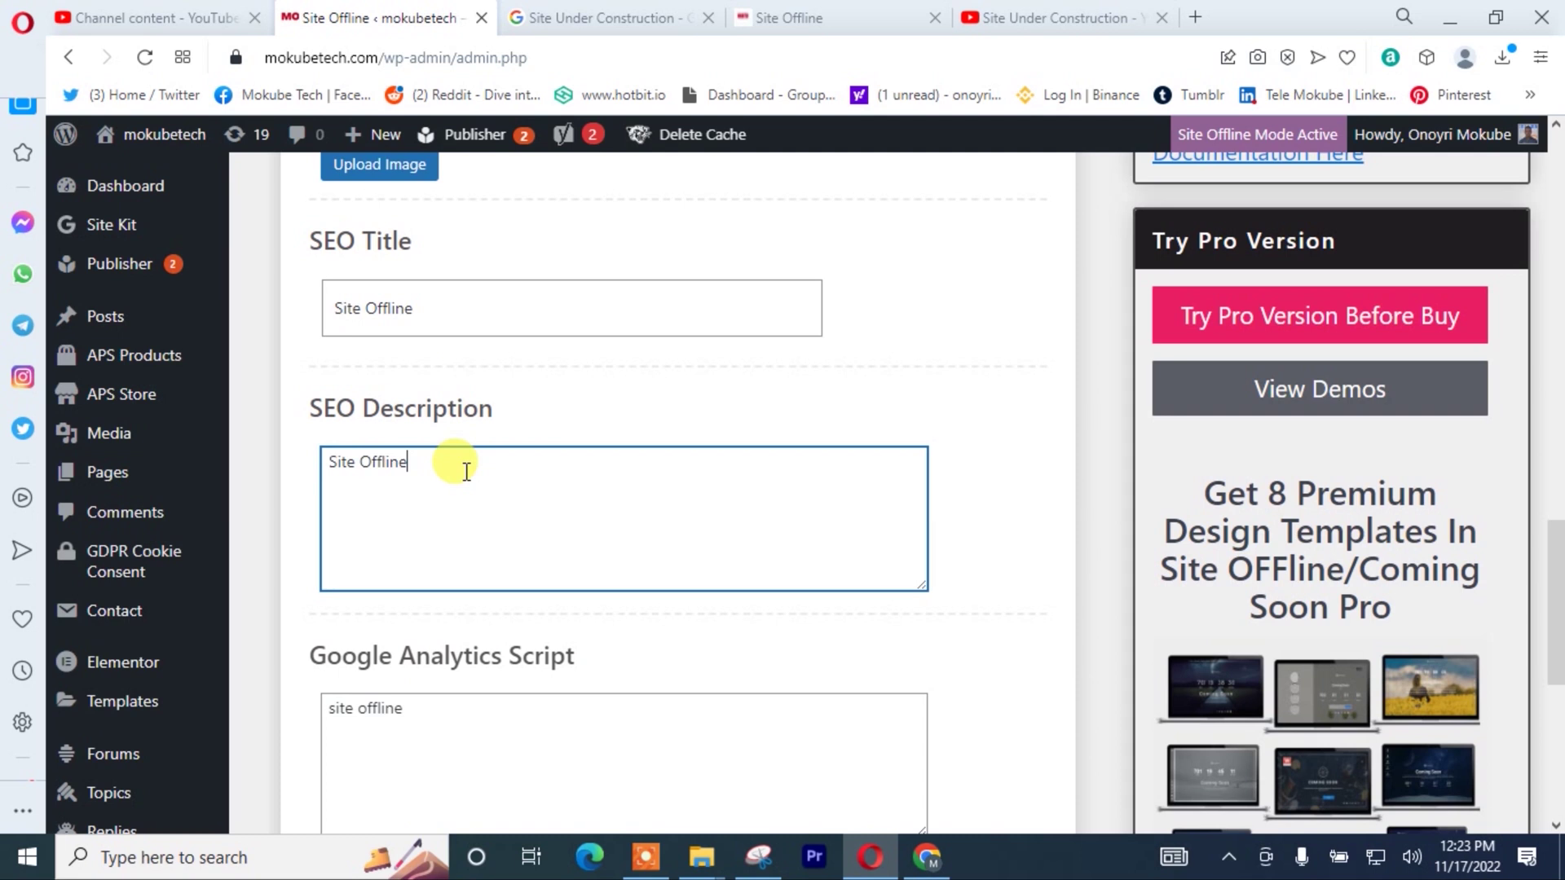
pyautogui.scroll(-2, 472, 472)
pyautogui.click(440, 587)
pyautogui.hotkey('ctrl', 'a')
pyautogui.hotkey('ctrl', 'v')
# - Save the SEO settings, dismiss the confirmation and expand the Design section
pyautogui.scroll(-4, 440, 587)
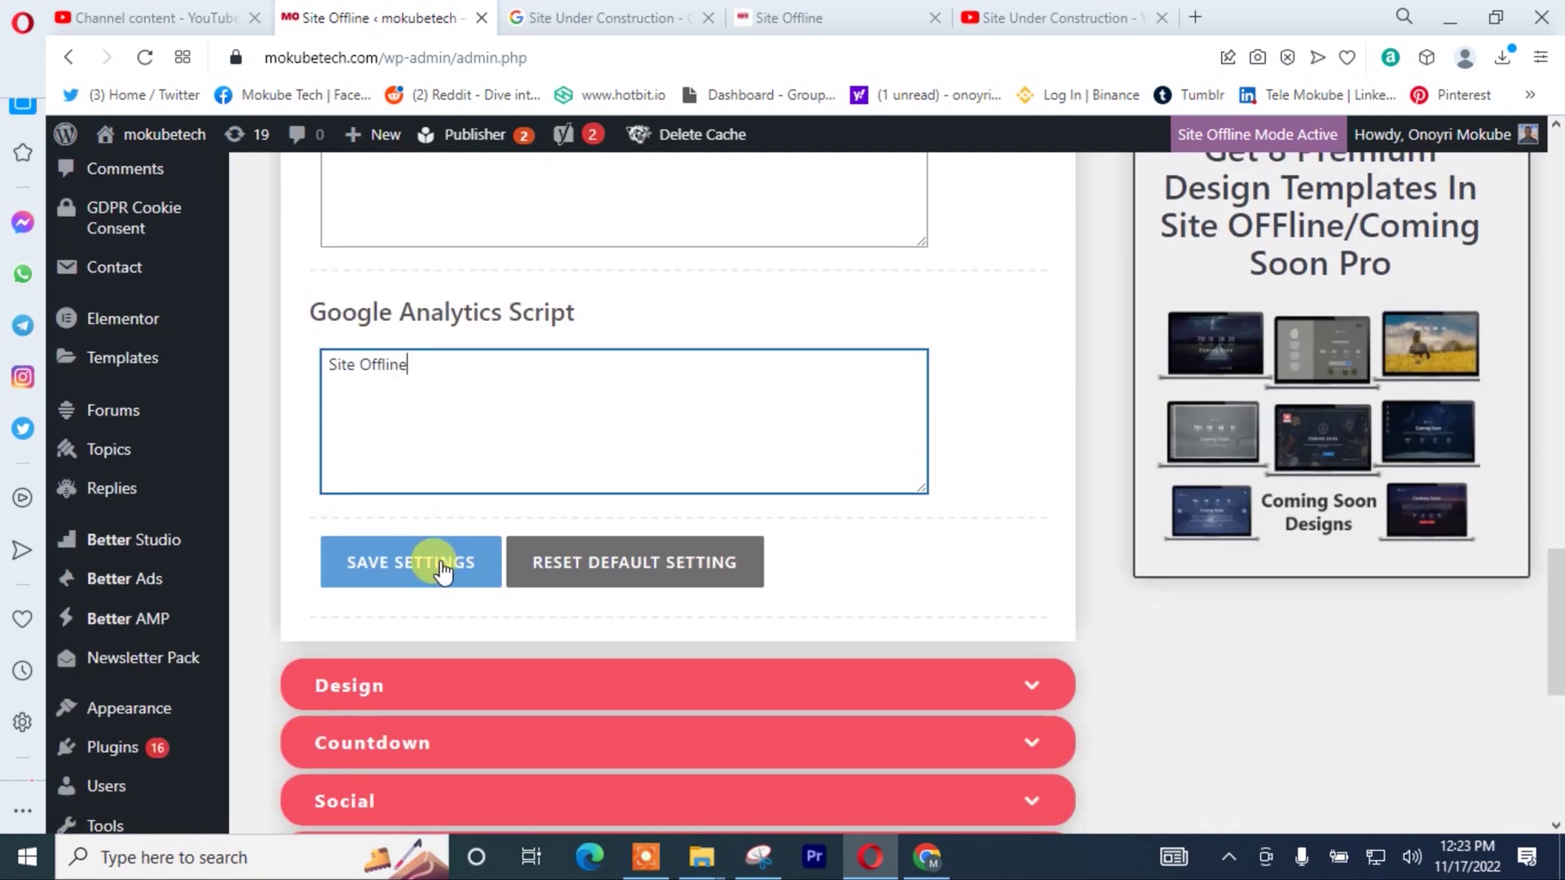
pyautogui.click(441, 569)
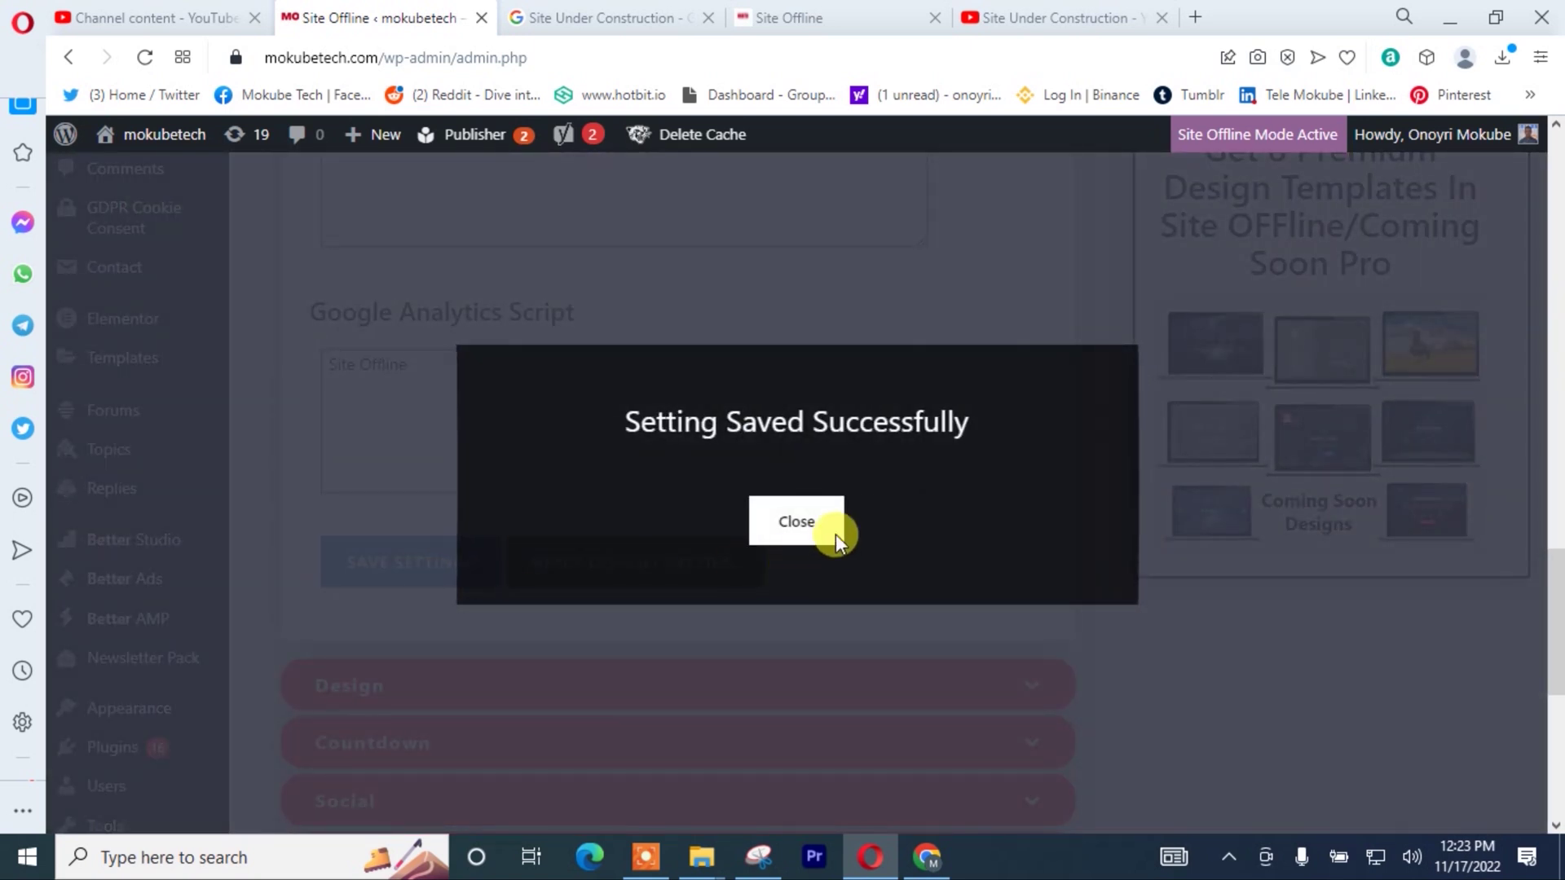
pyautogui.click(811, 528)
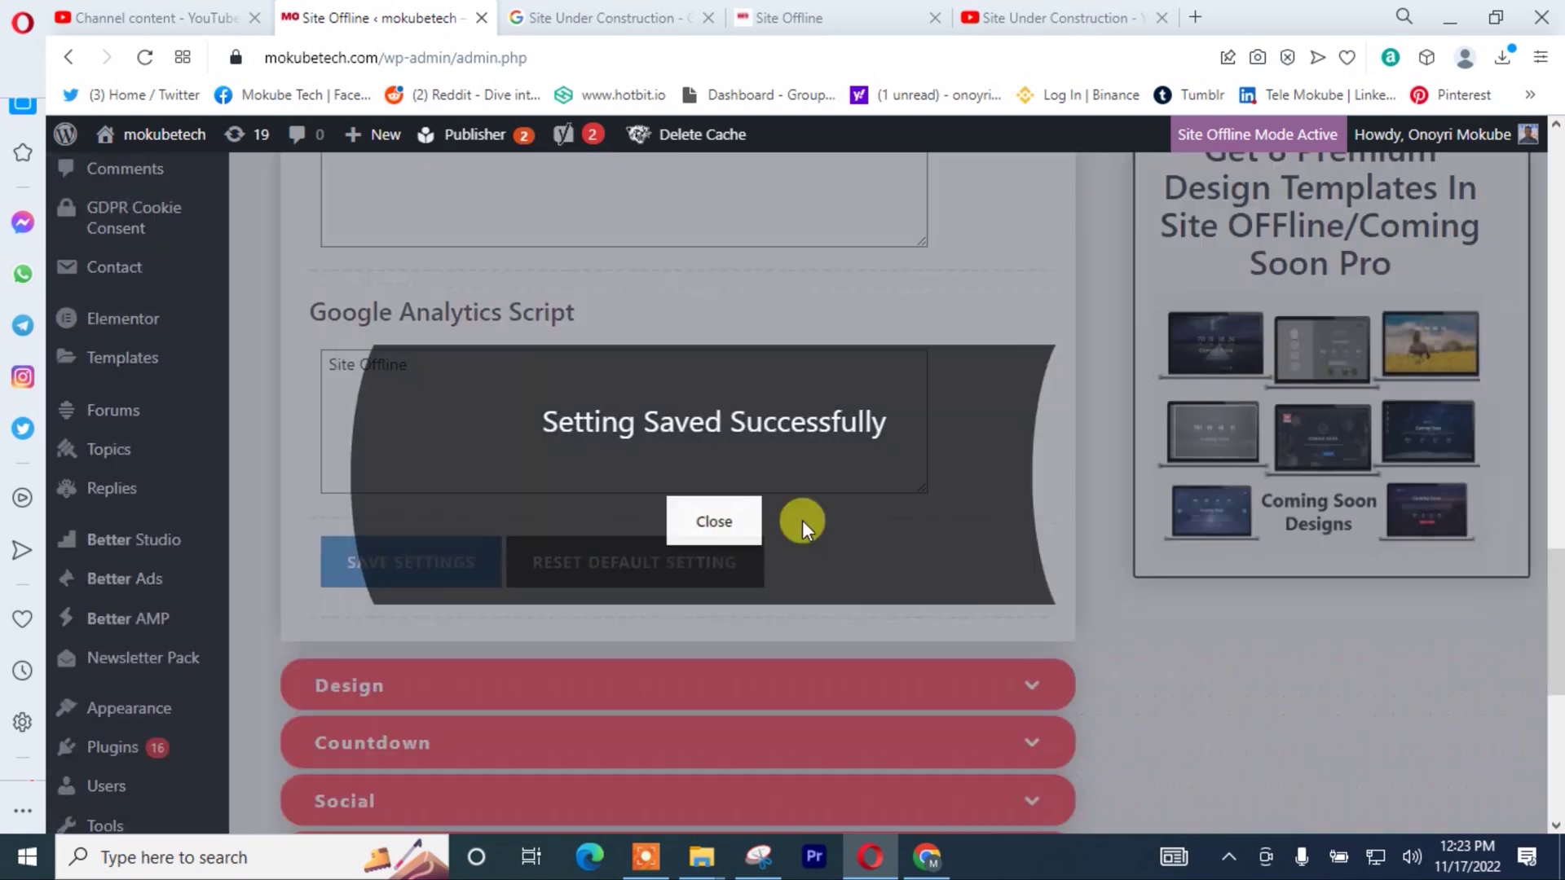
pyautogui.scroll(-4, 774, 517)
pyautogui.click(455, 458)
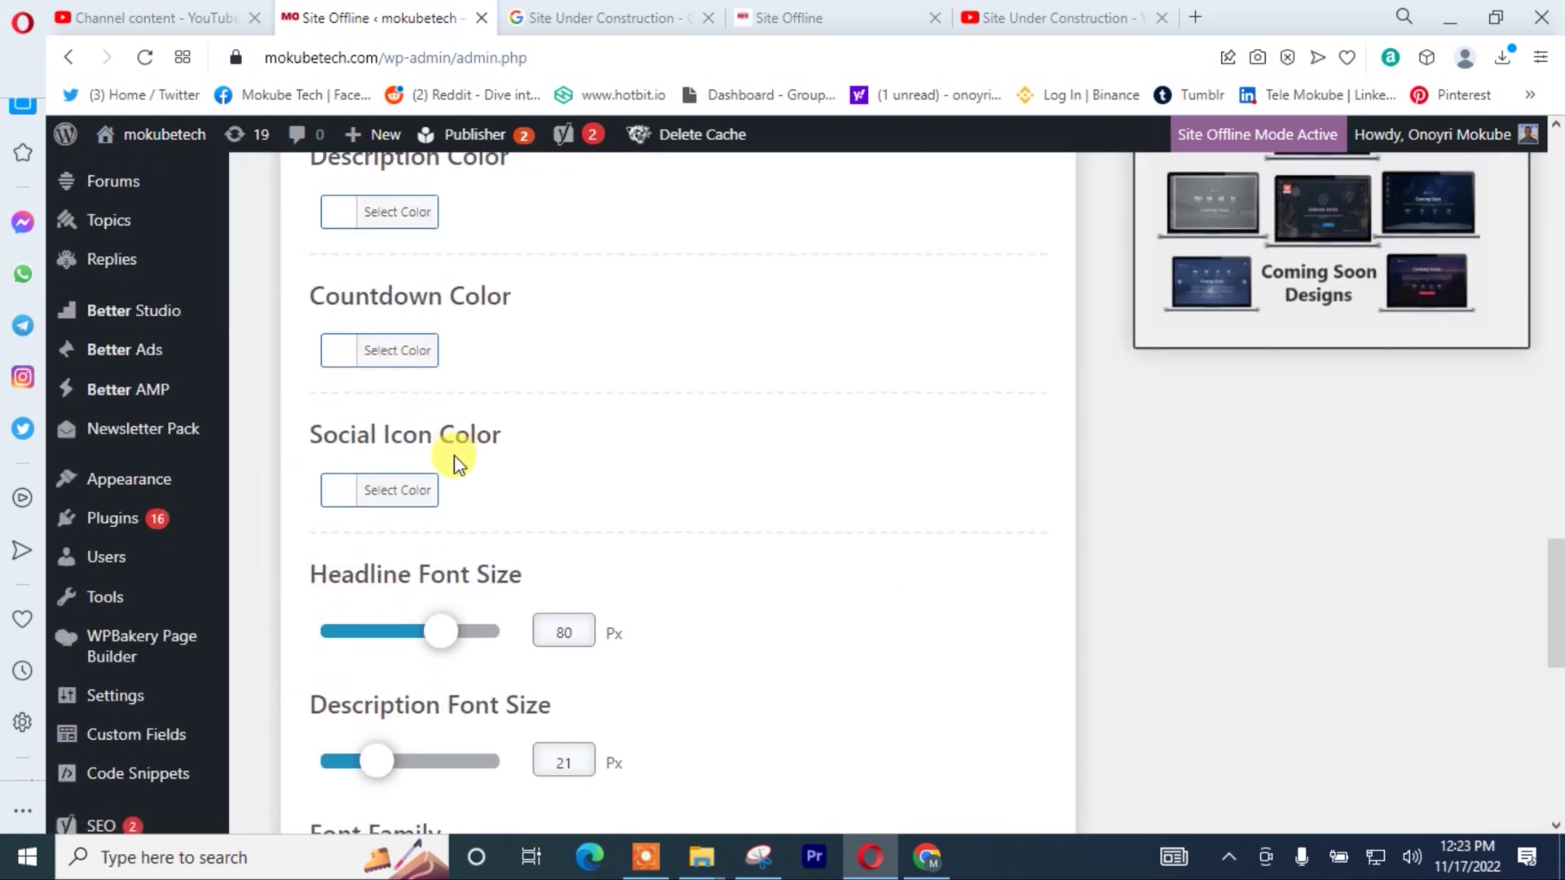
pyautogui.scroll(3, 454, 456)
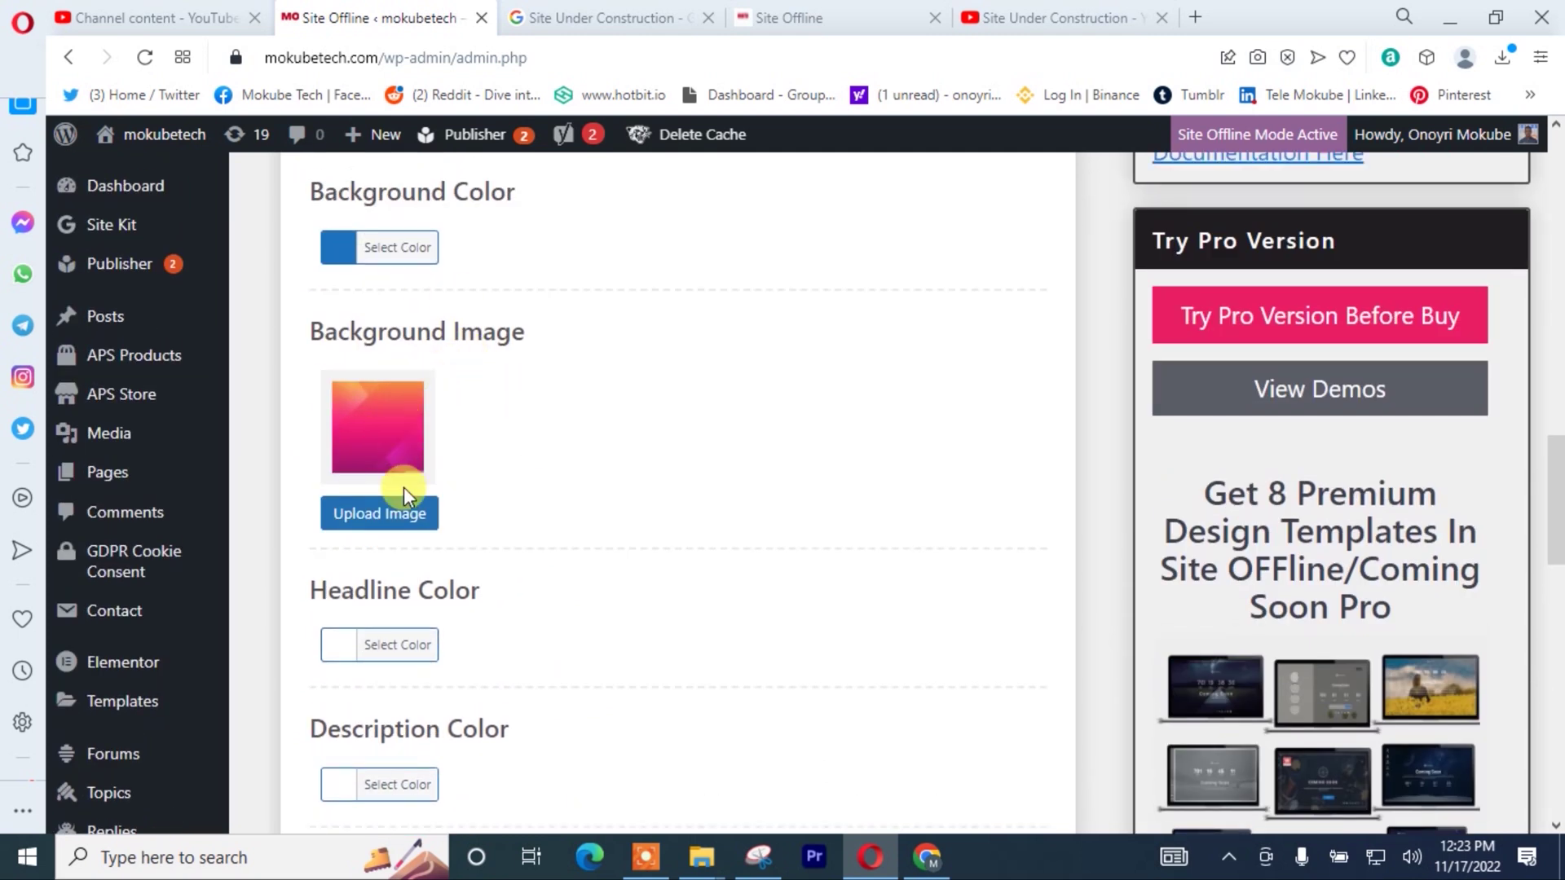
pyautogui.click(388, 513)
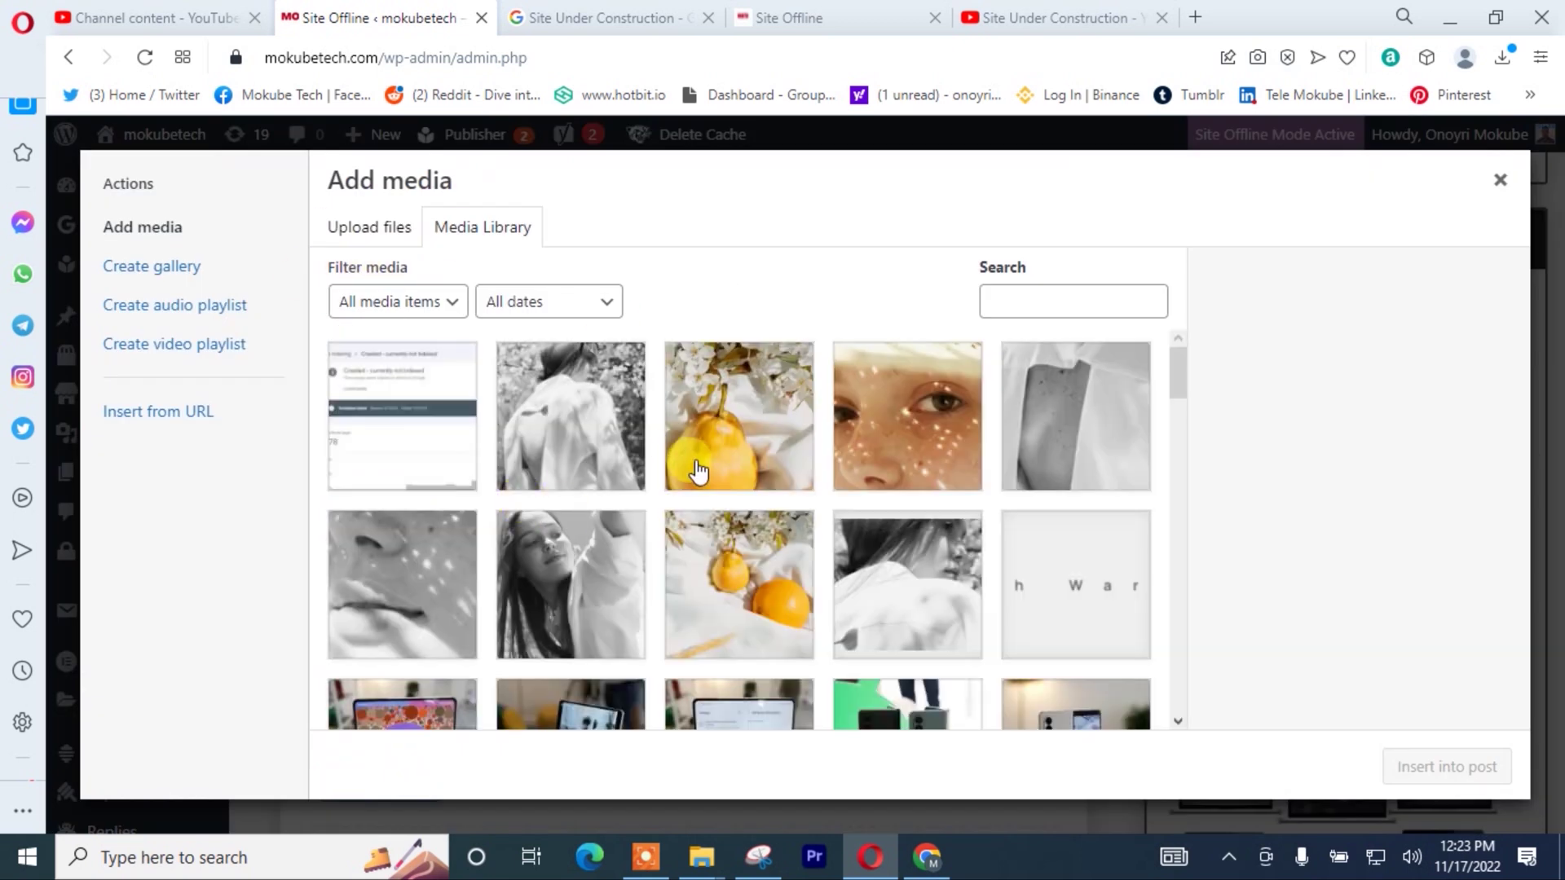
pyautogui.scroll(-5, 664, 507)
pyautogui.scroll(5, 670, 515)
pyautogui.scroll(2, 670, 515)
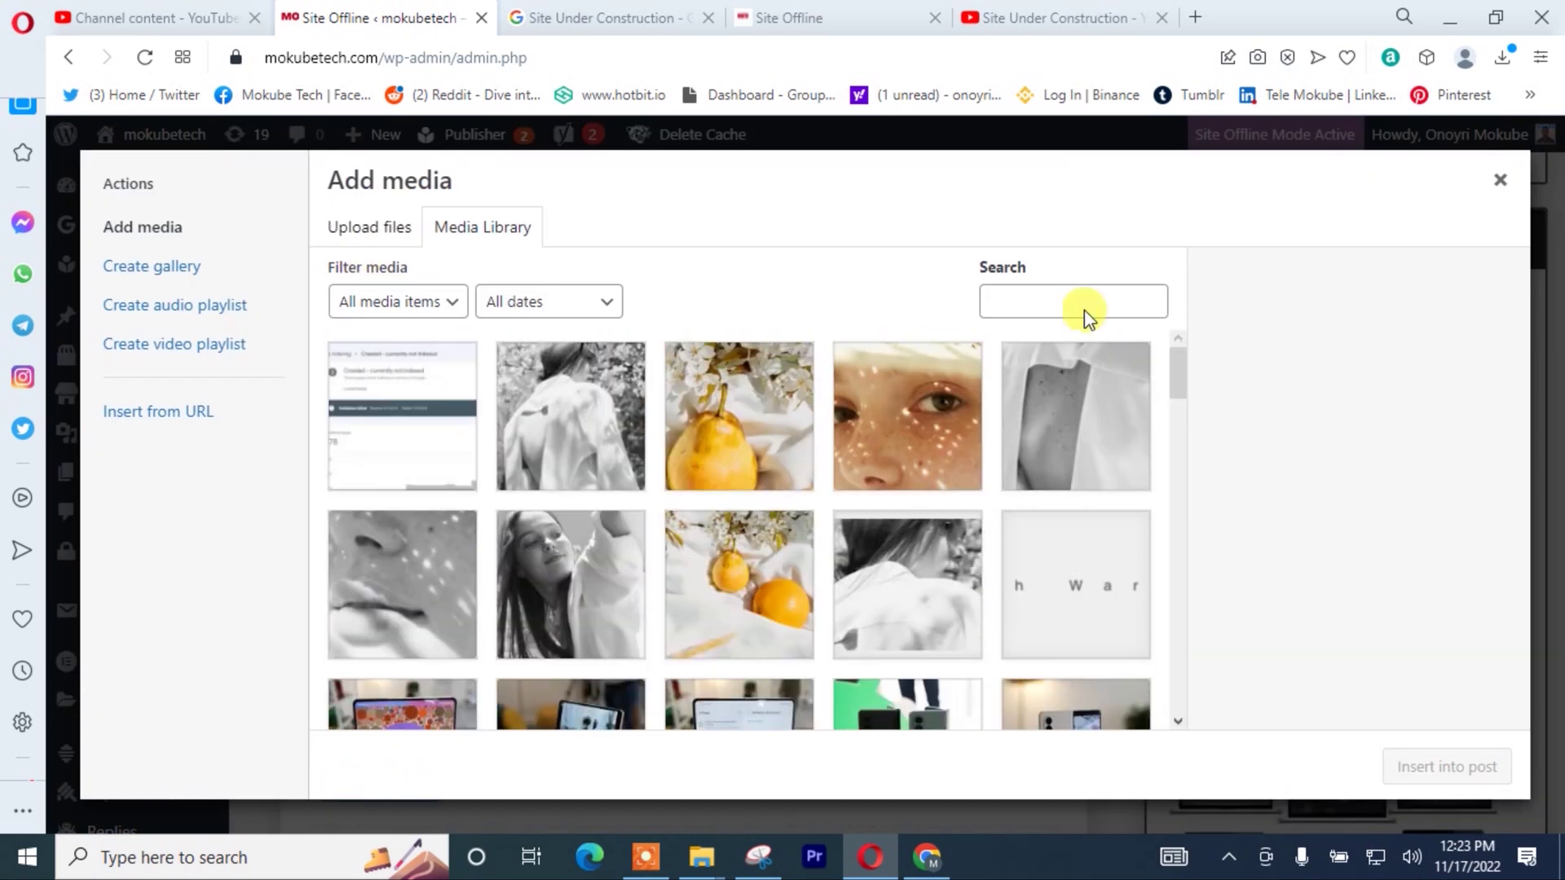
pyautogui.click(1503, 182)
pyautogui.scroll(-2, 399, 522)
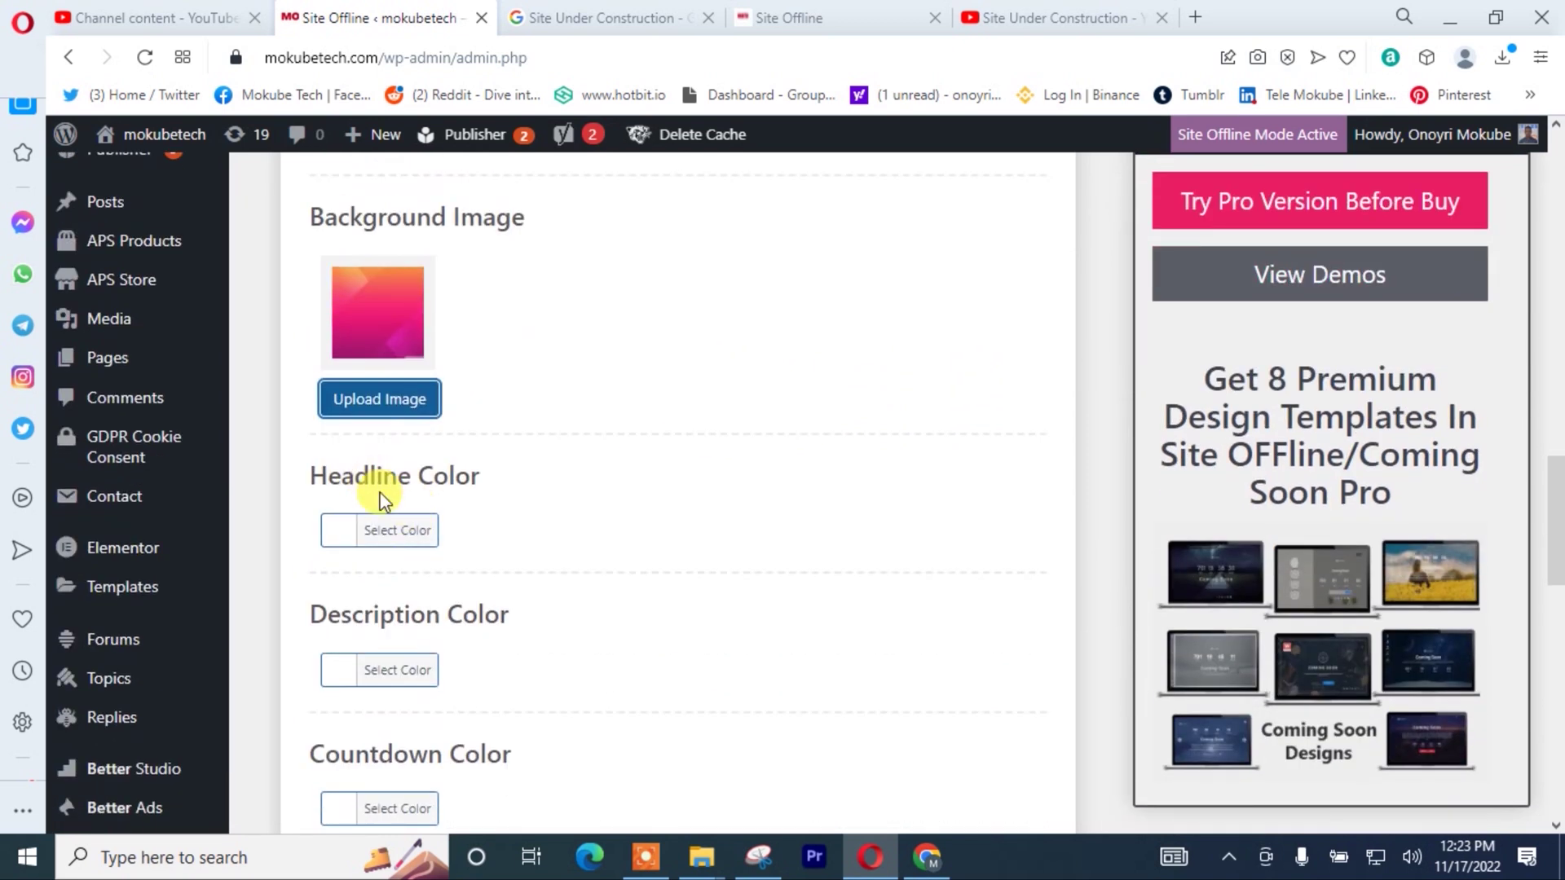
pyautogui.scroll(-1, 408, 465)
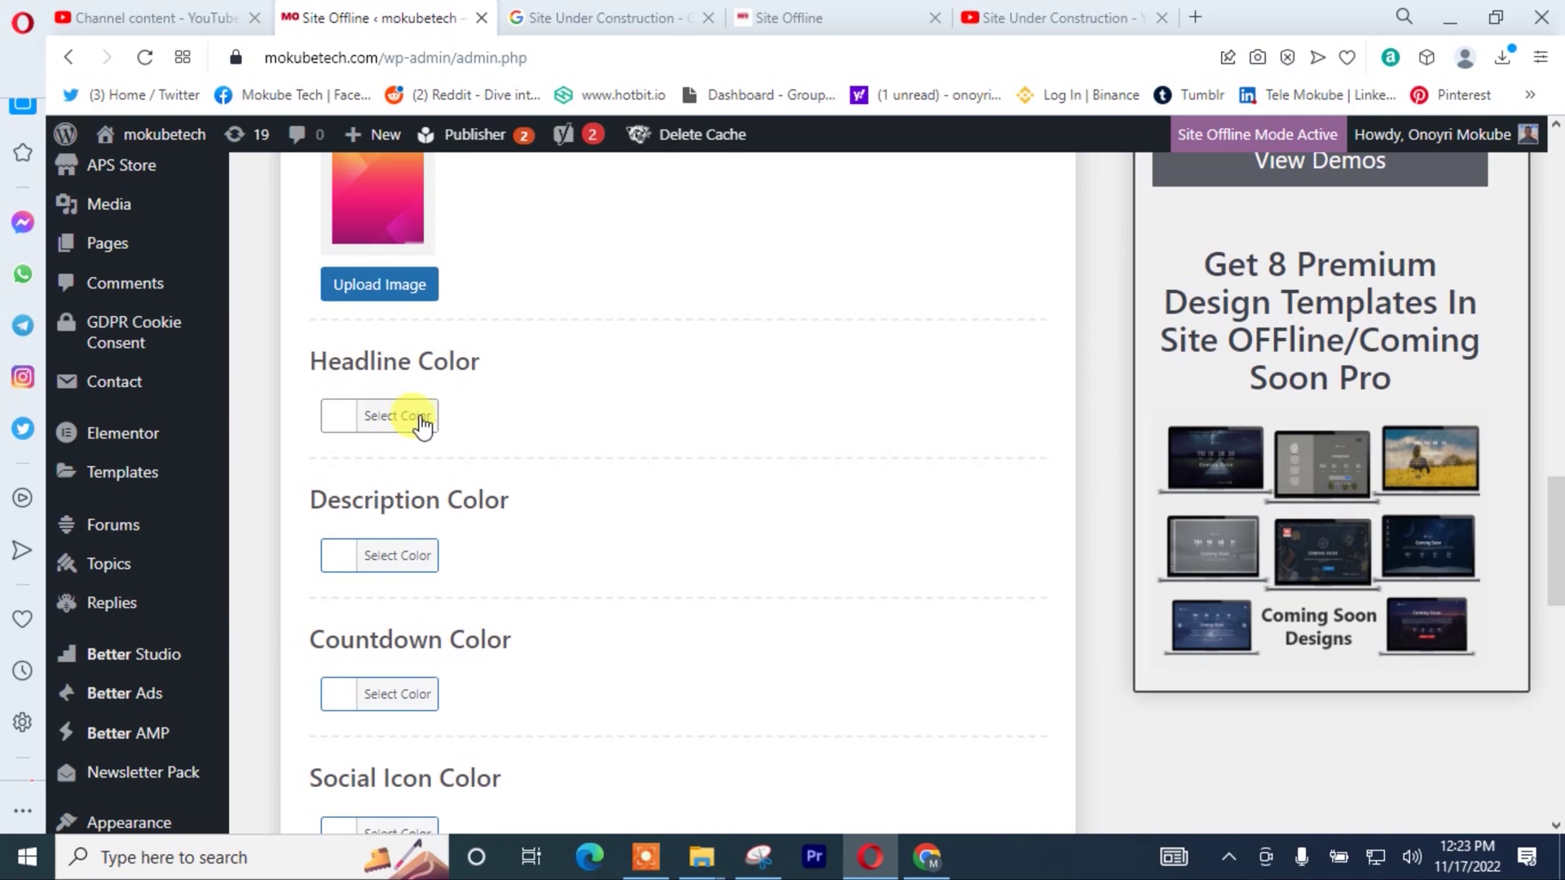
pyautogui.click(367, 418)
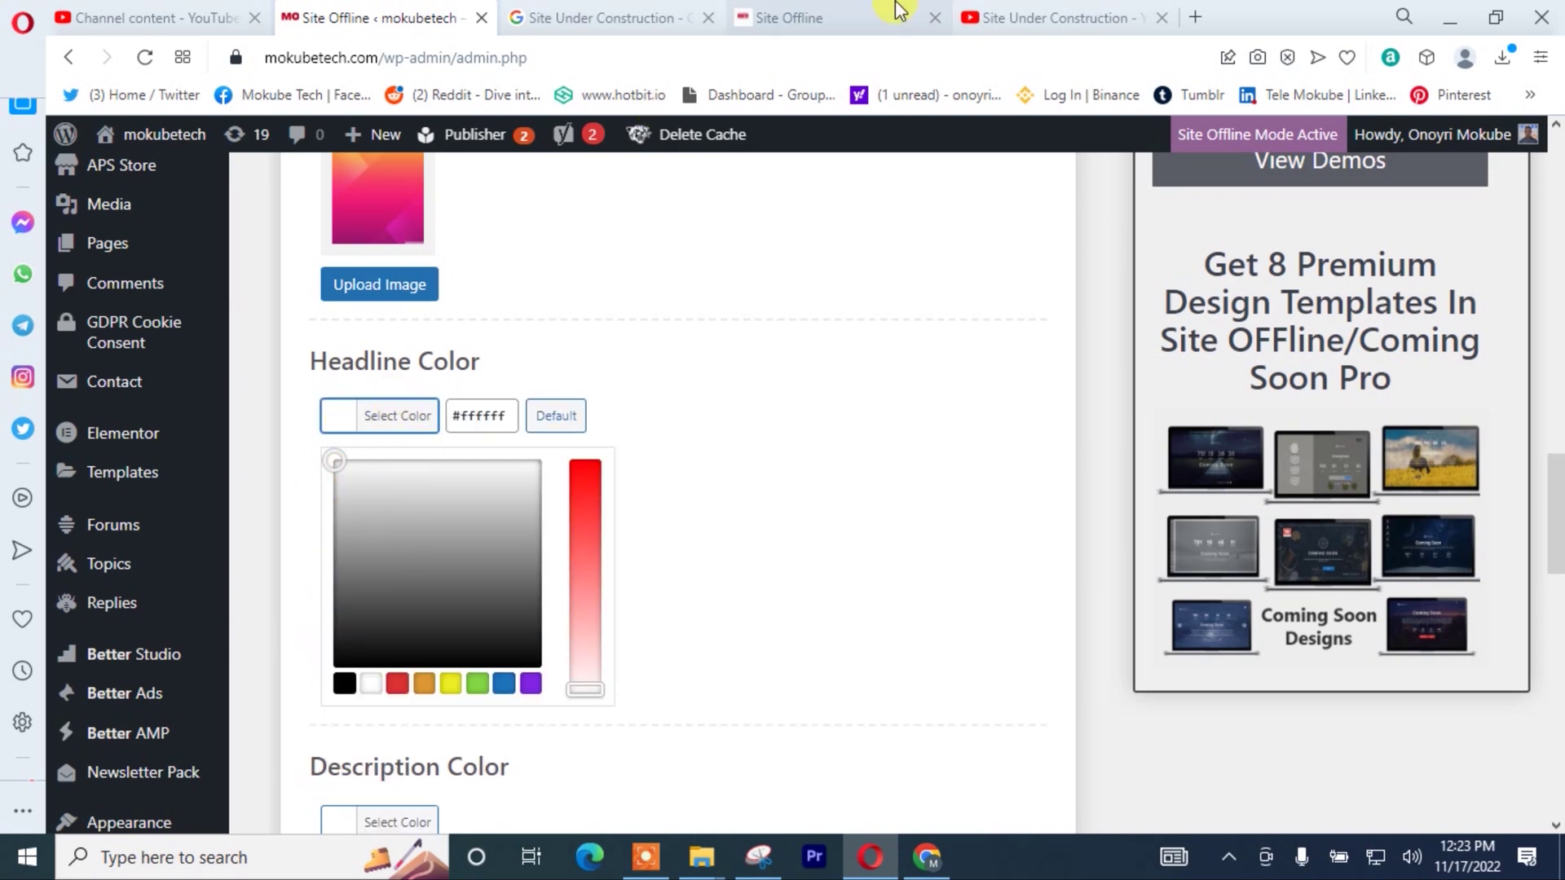
# - Preview the live Site Under Construction page, then close the headline colour picker
pyautogui.click(852, 16)
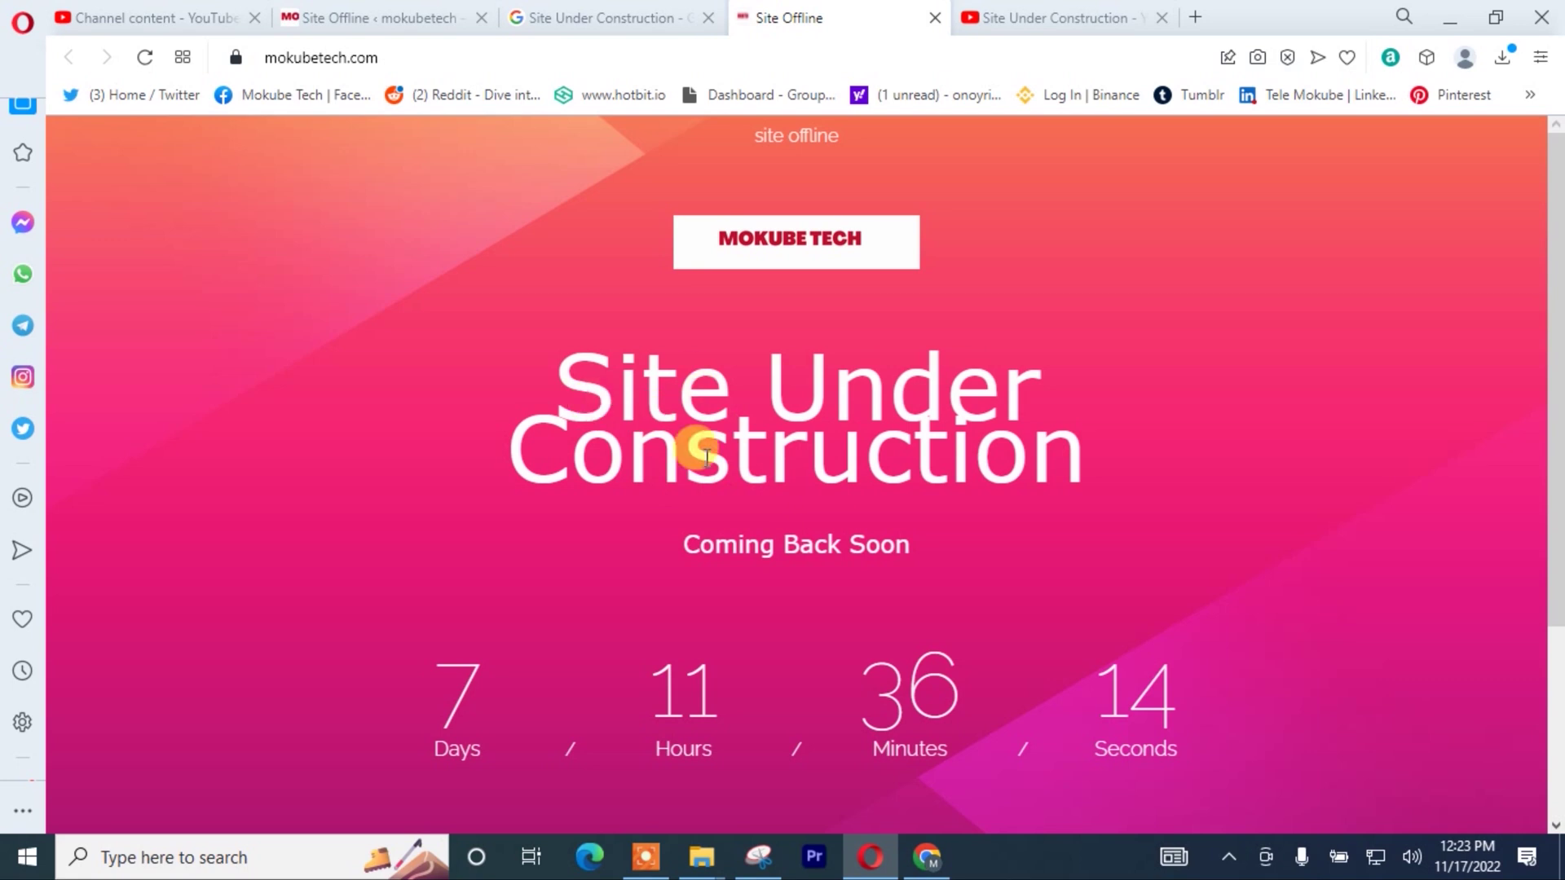
pyautogui.click(349, 15)
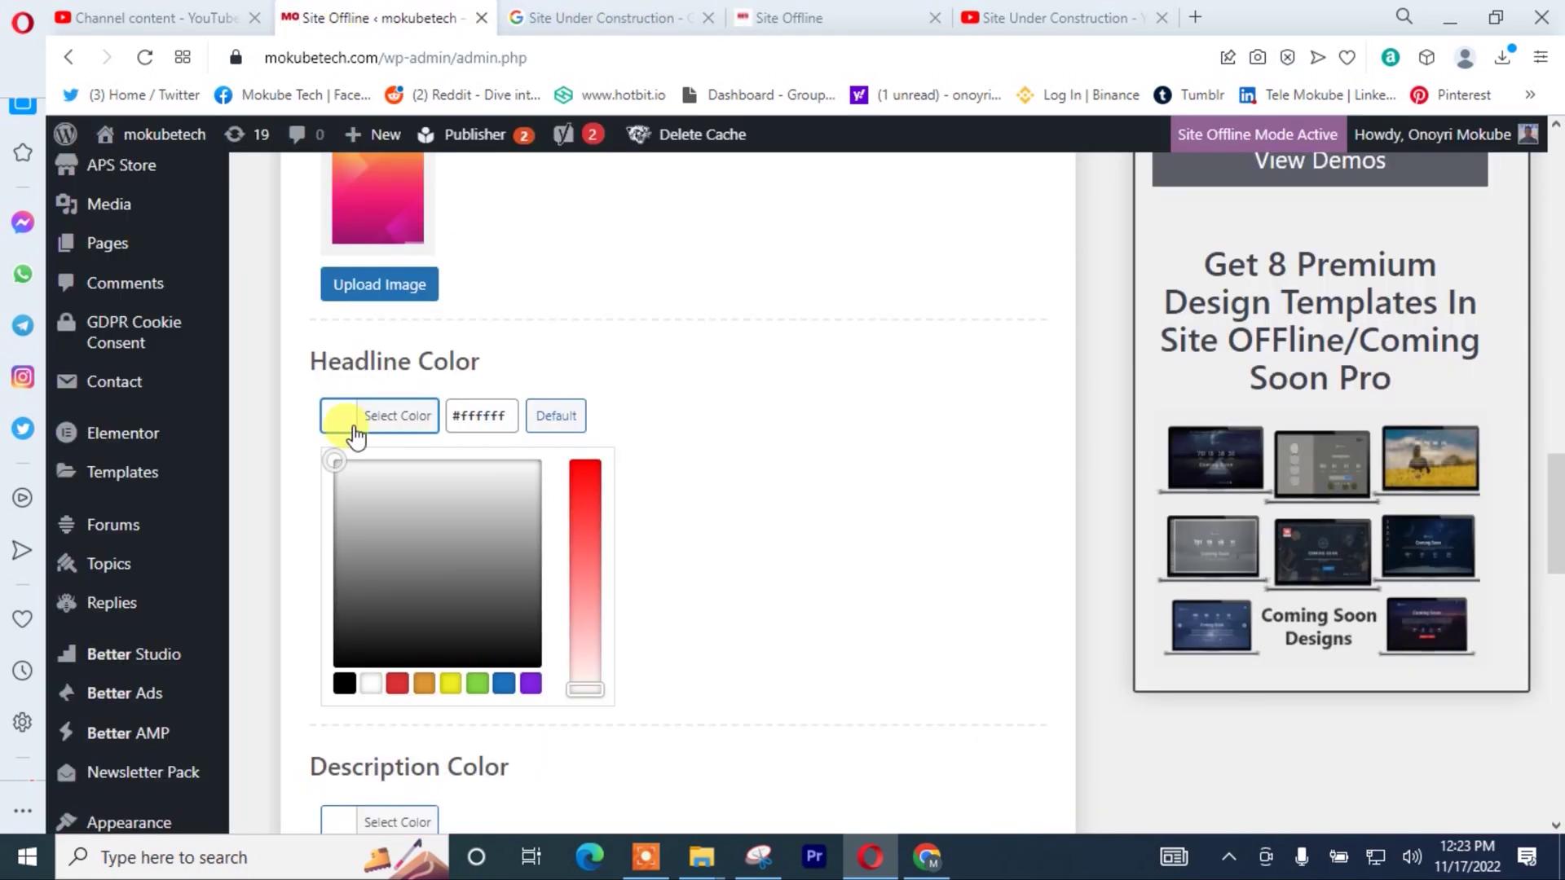
pyautogui.click(833, 370)
pyautogui.scroll(-1, 774, 398)
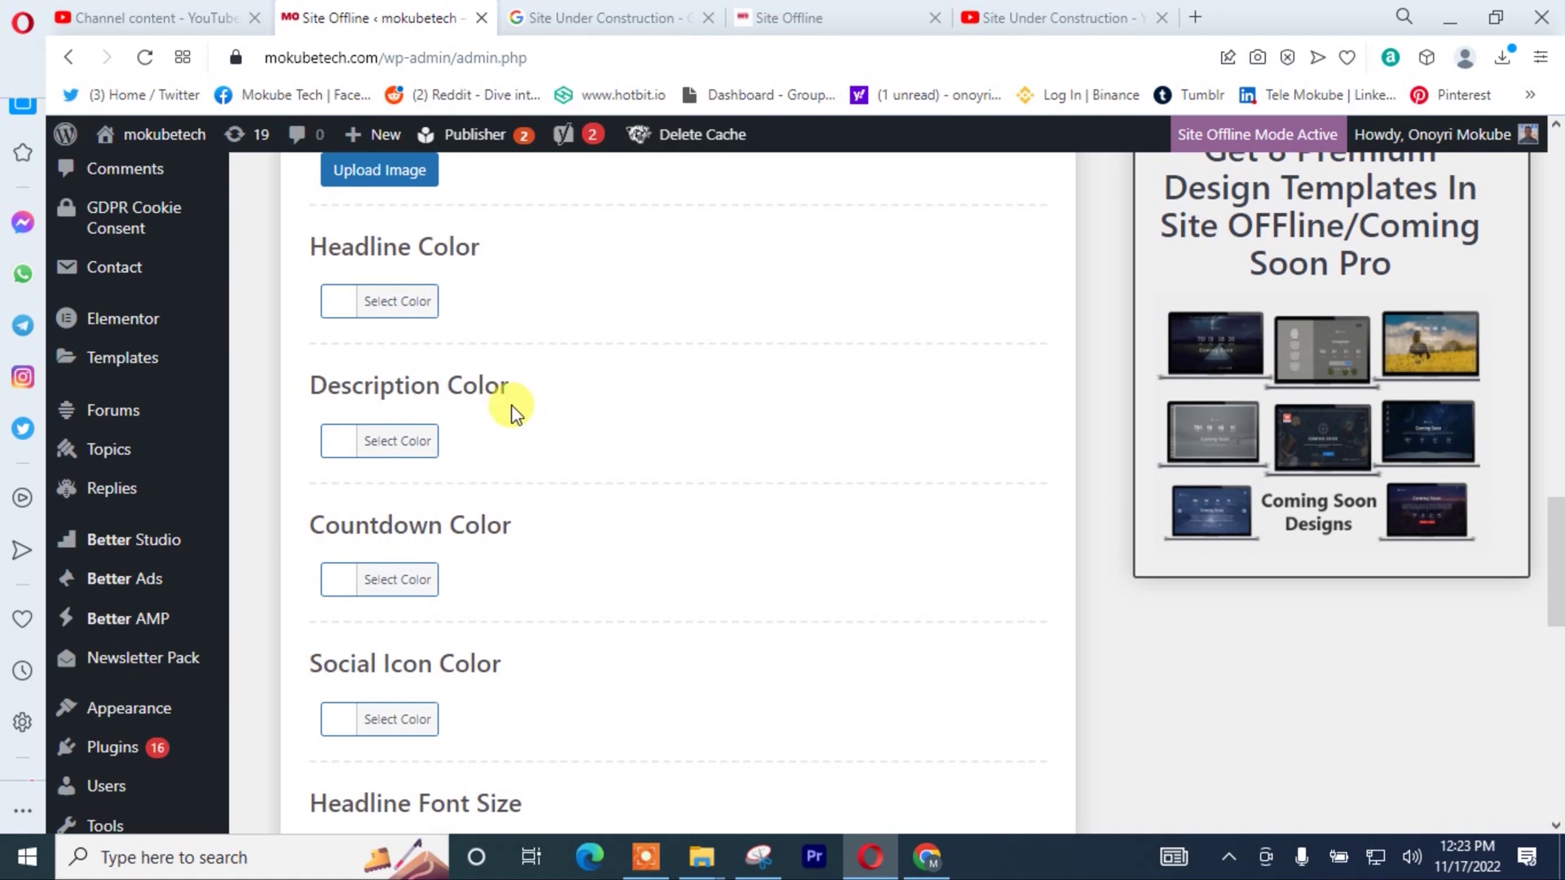
pyautogui.scroll(-1, 388, 439)
pyautogui.scroll(-1, 490, 427)
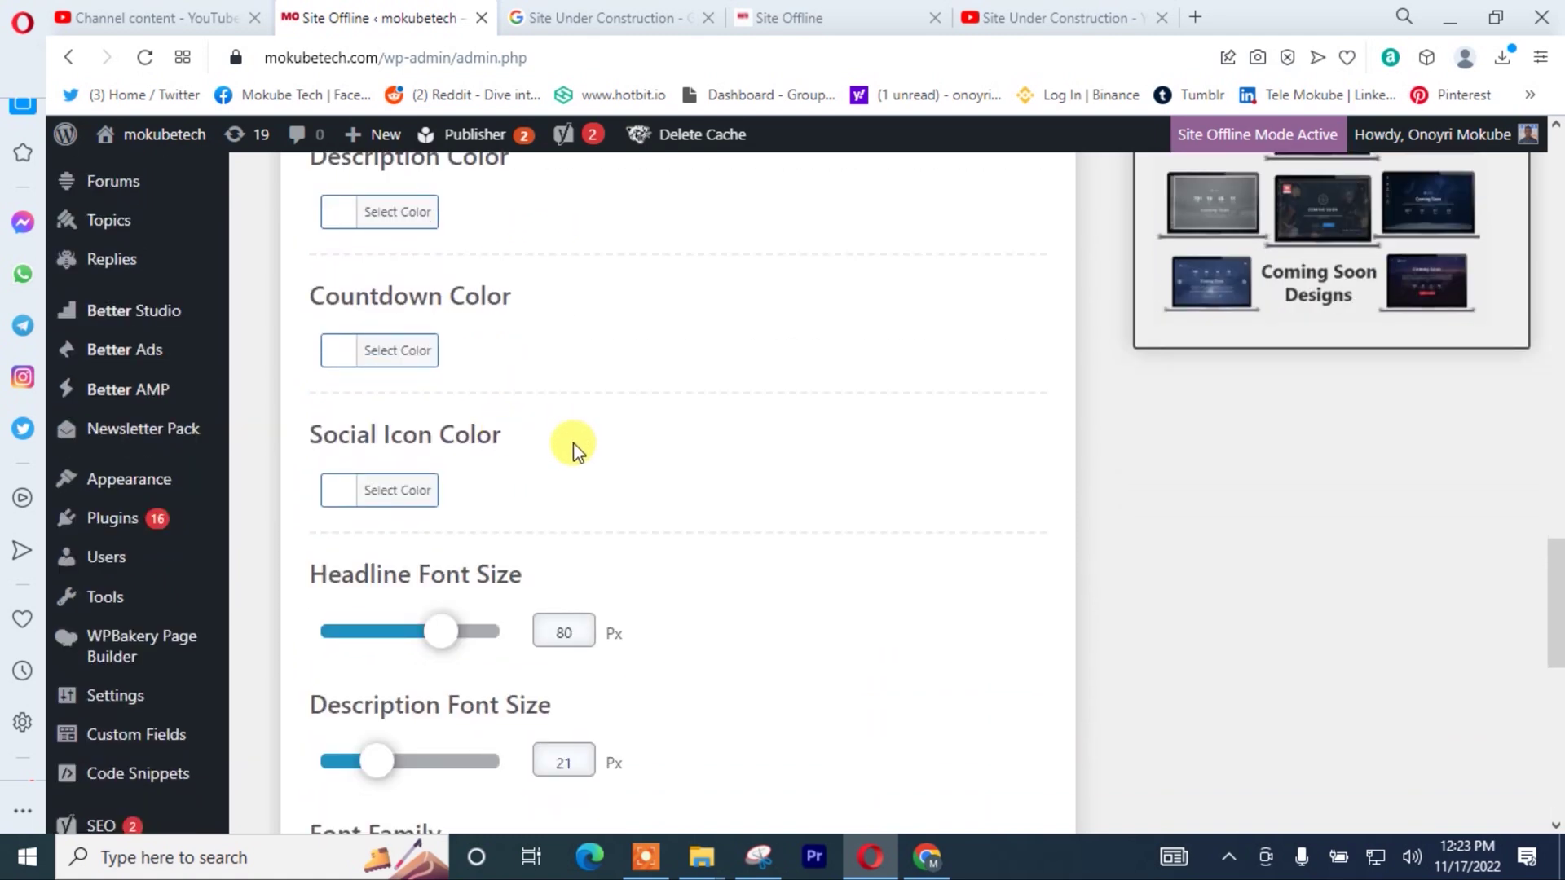
# - Recheck the offline page and save design settings: 80 px headline, 21 px description, Verdana
pyautogui.click(821, 18)
pyautogui.scroll(-3, 873, 413)
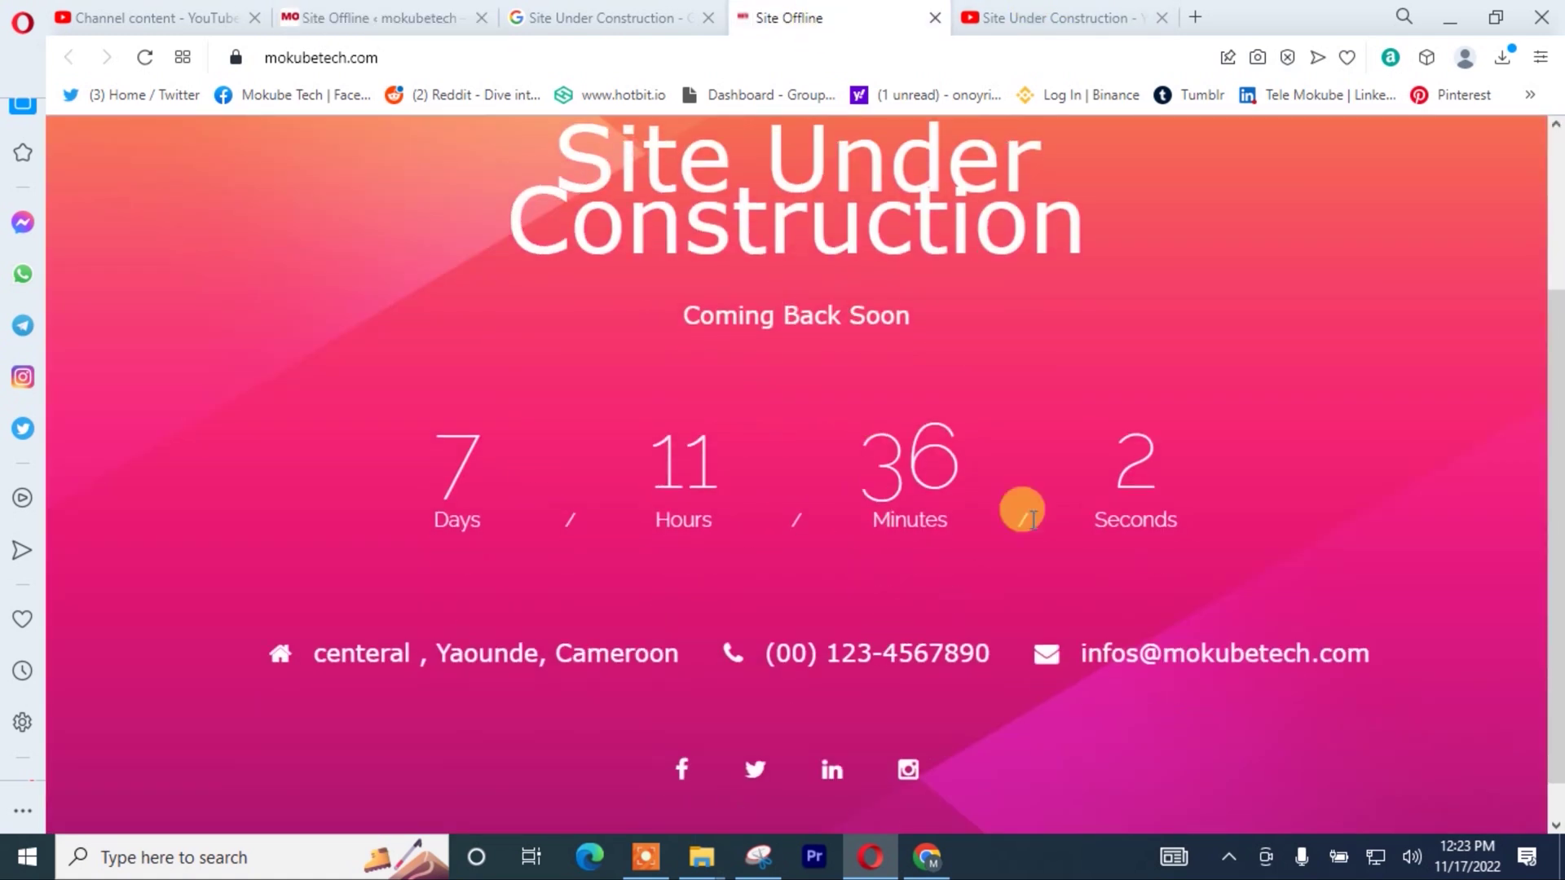
pyautogui.click(377, 17)
pyautogui.scroll(-2, 693, 462)
pyautogui.scroll(-7, 693, 456)
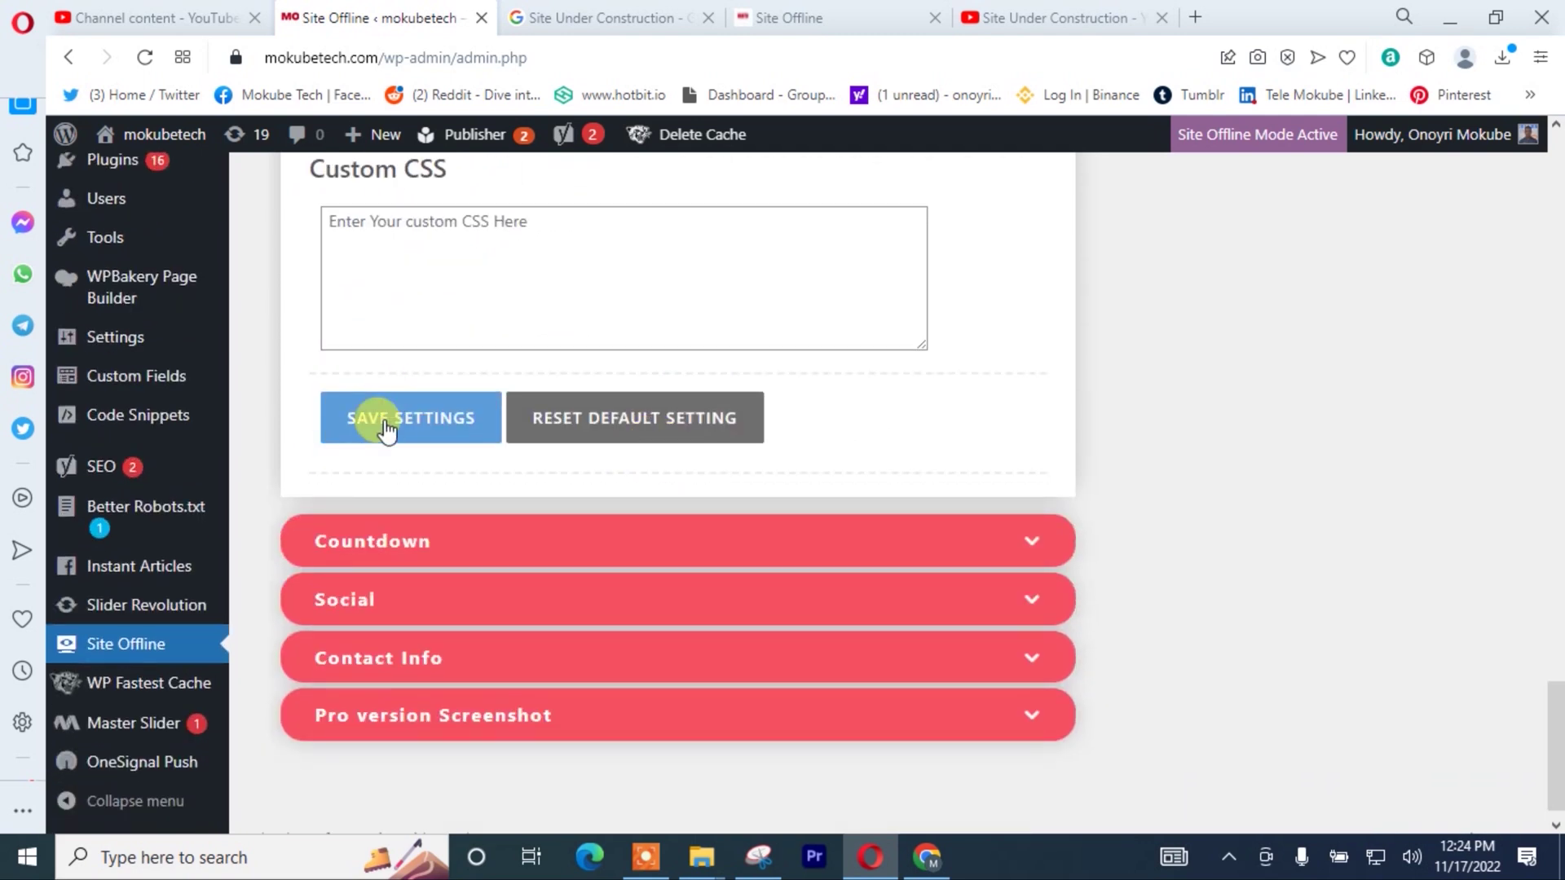
pyautogui.click(385, 429)
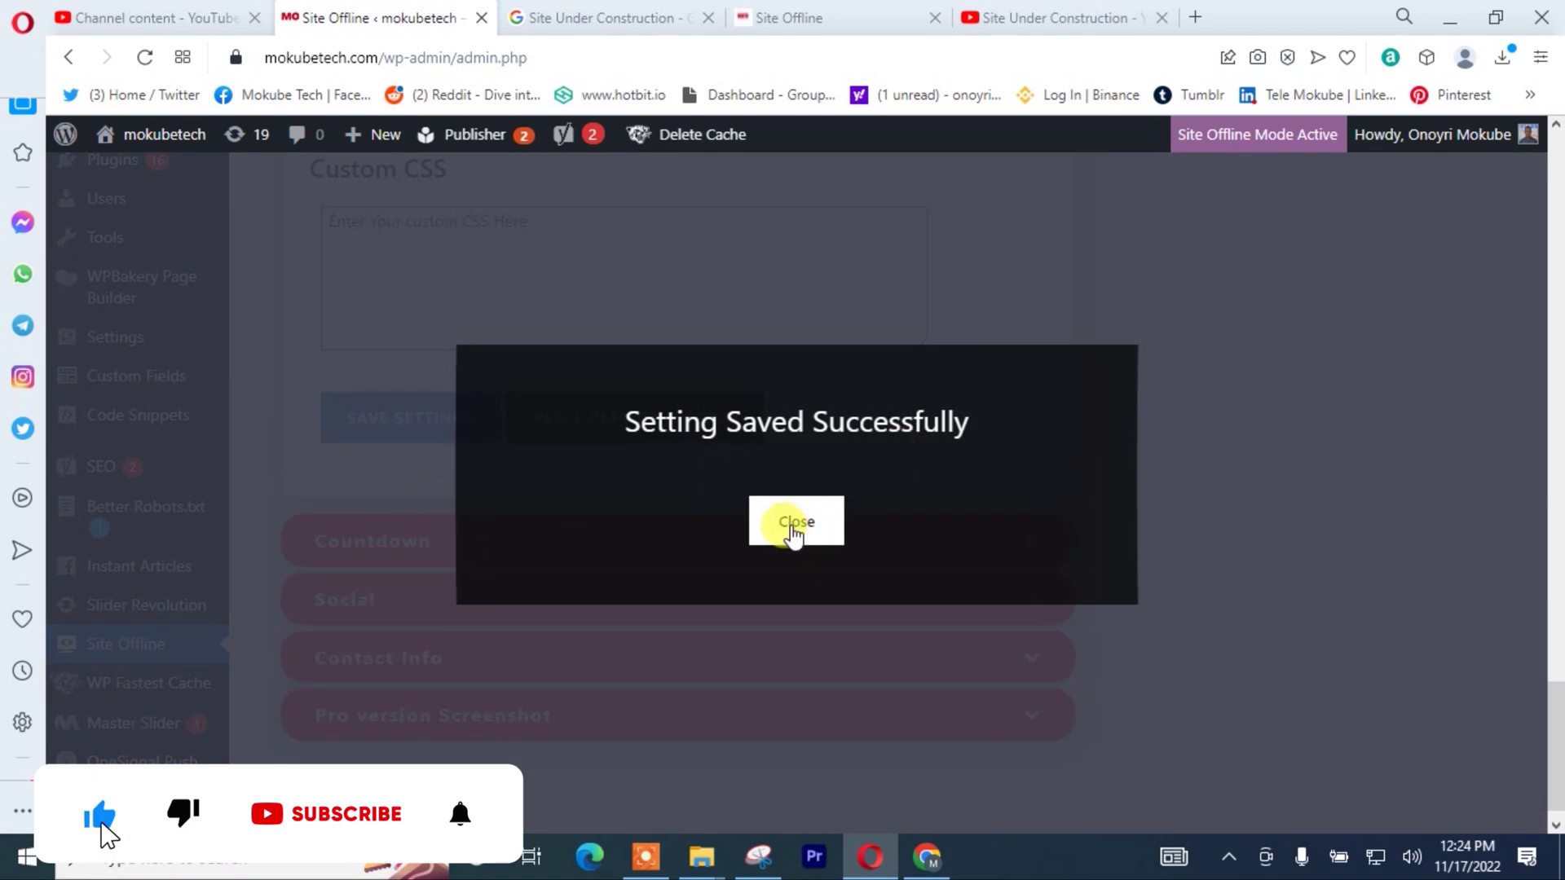
pyautogui.click(795, 521)
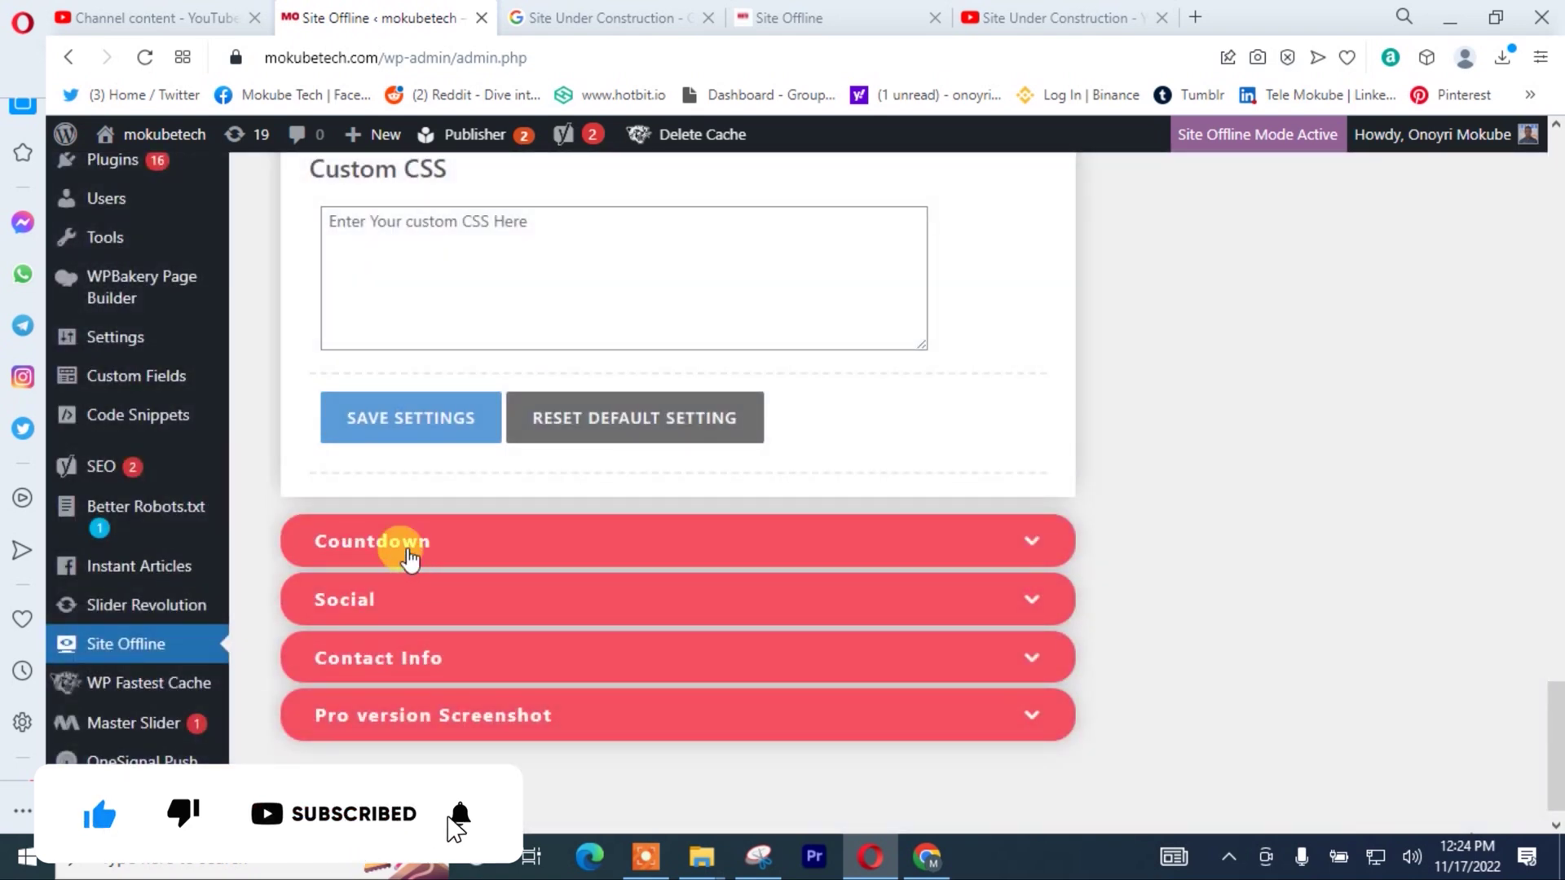
# - Turn the countdown on with an end date of 2022/11/25
pyautogui.click(410, 558)
pyautogui.click(330, 311)
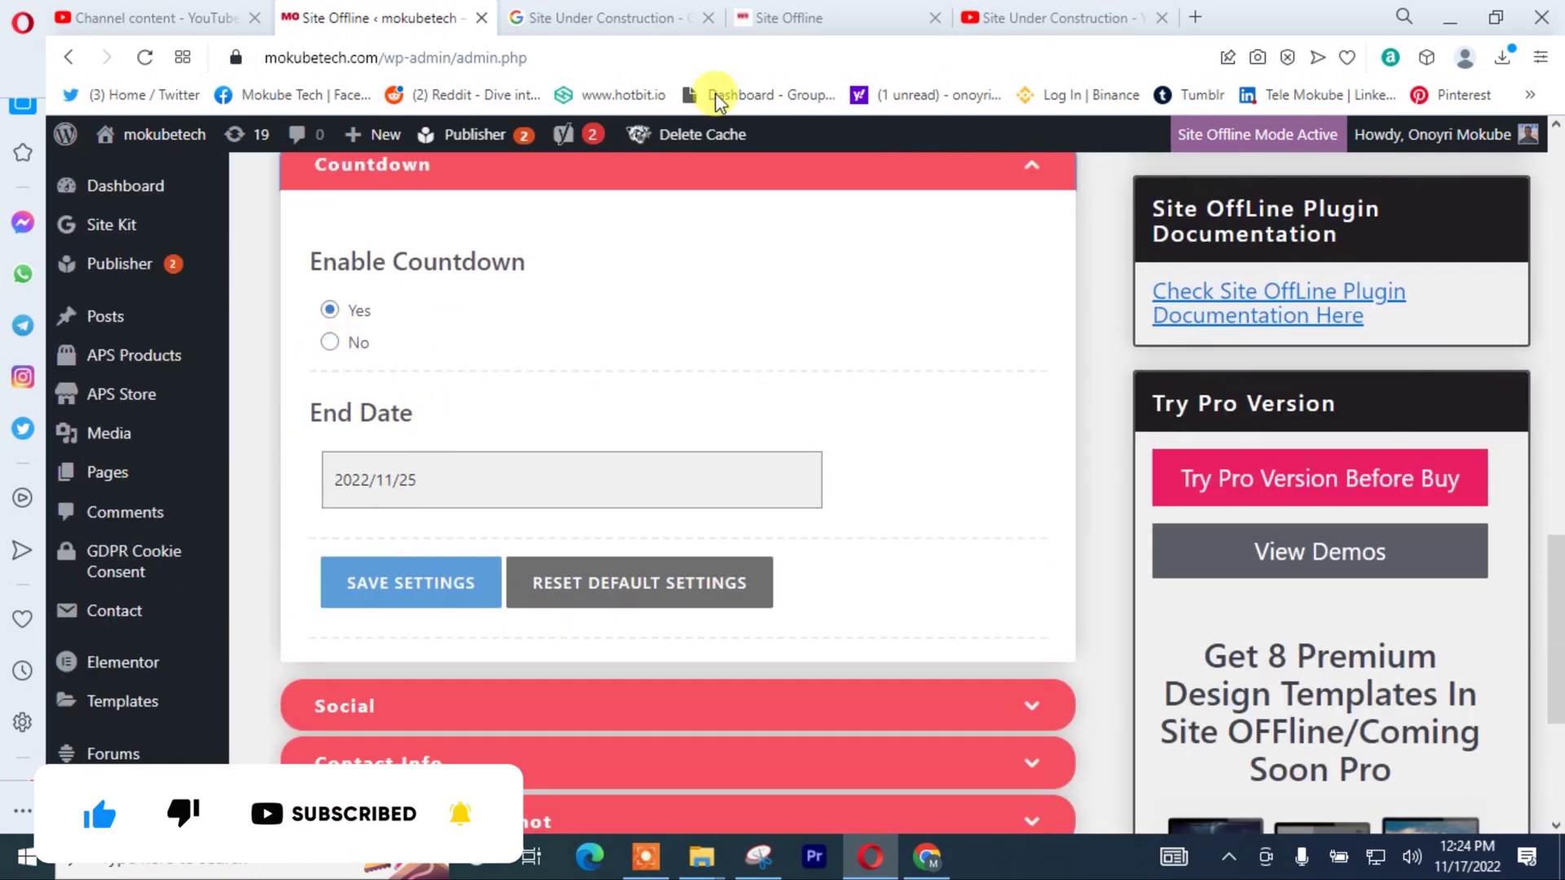
pyautogui.click(789, 17)
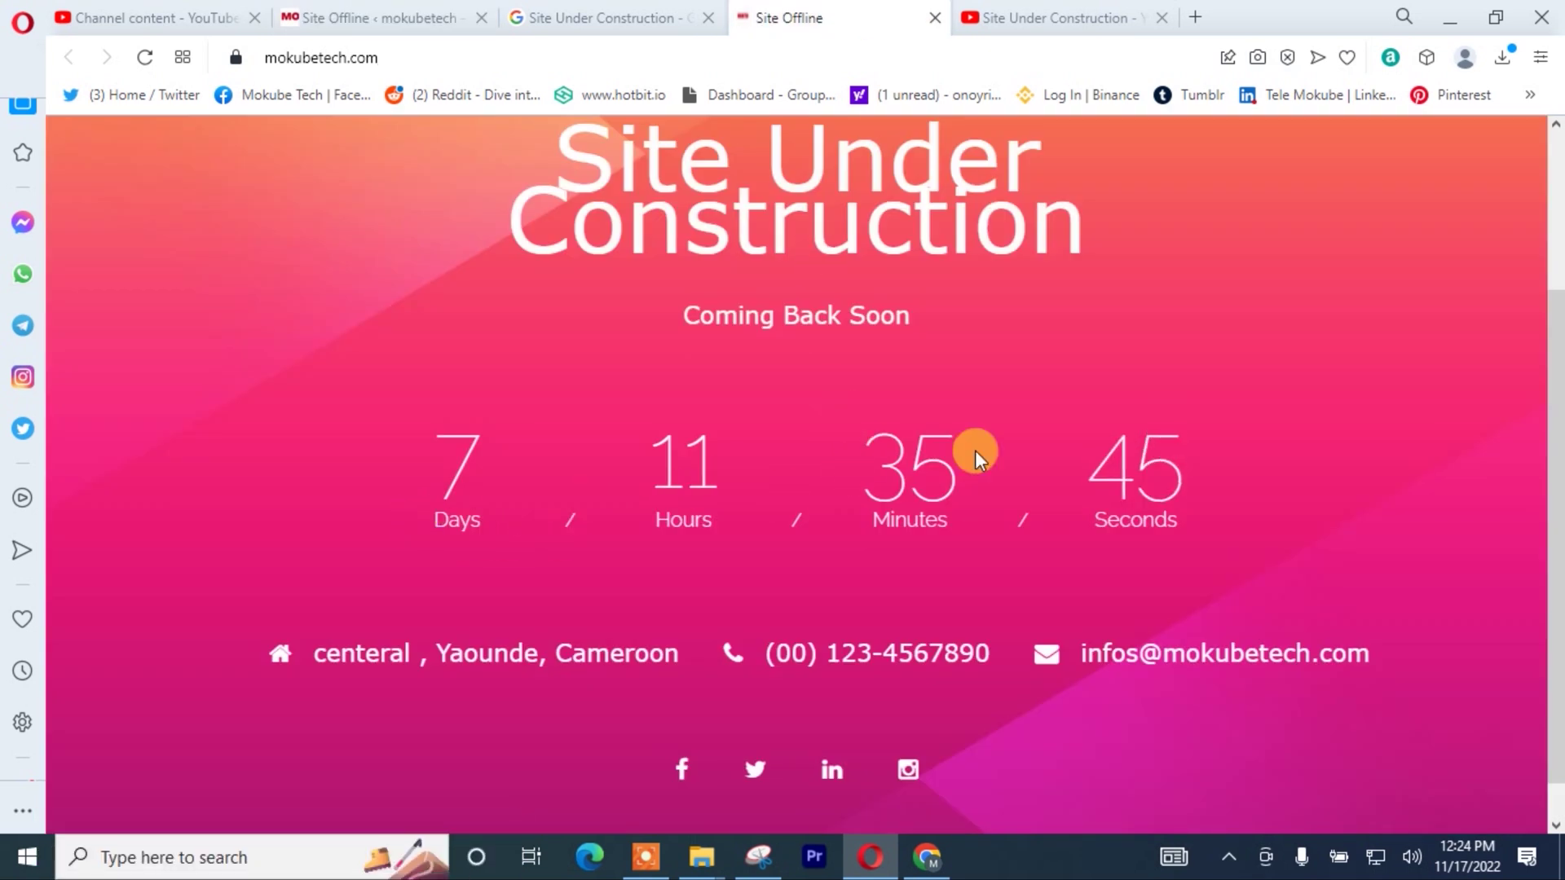
pyautogui.click(351, 17)
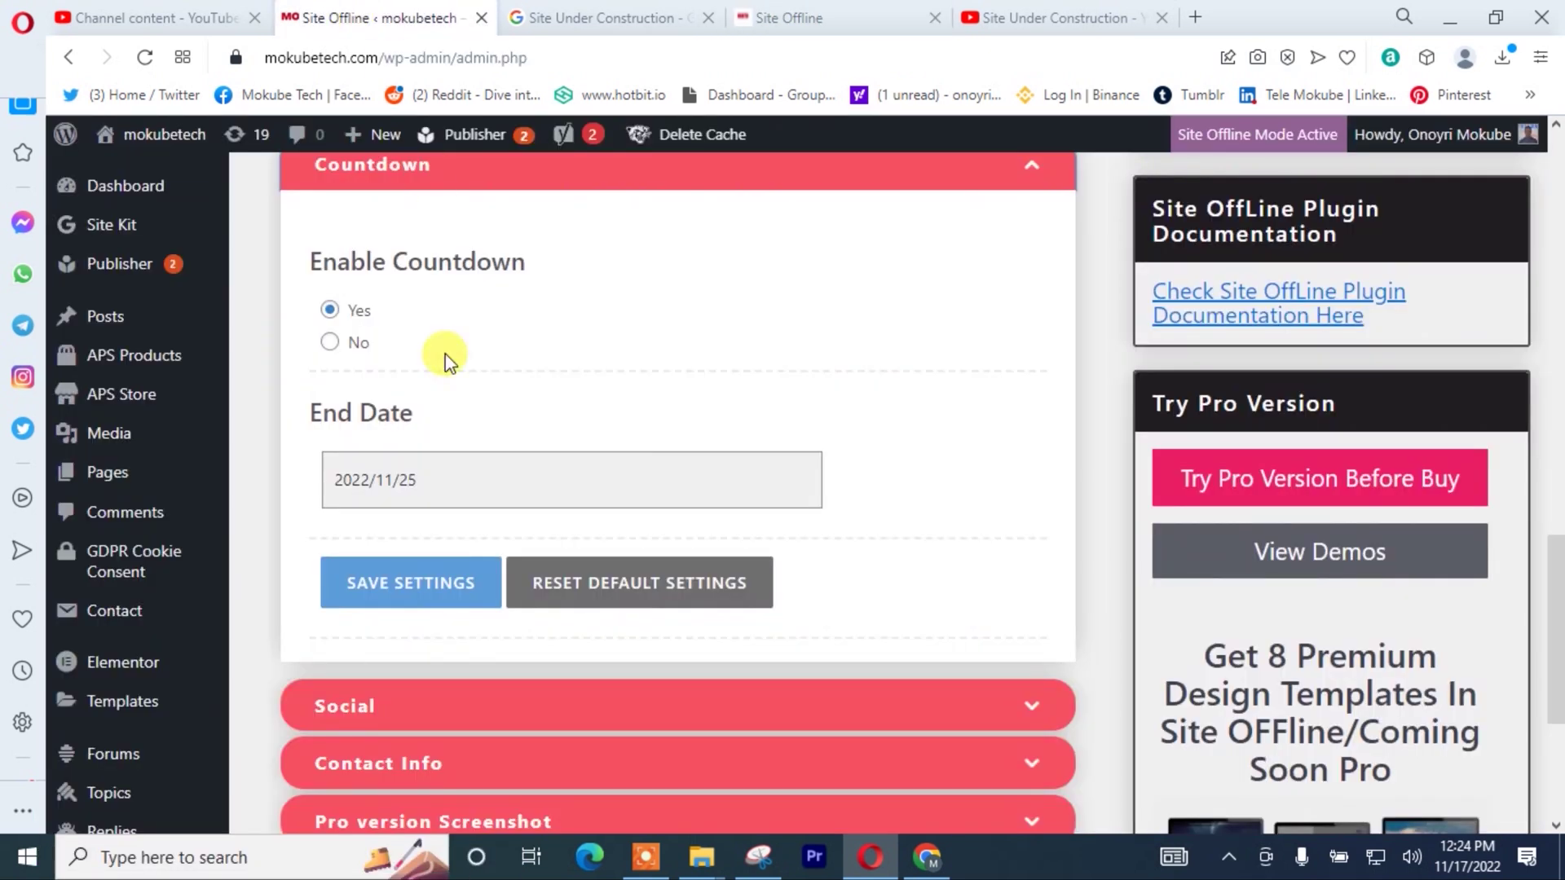
pyautogui.click(419, 485)
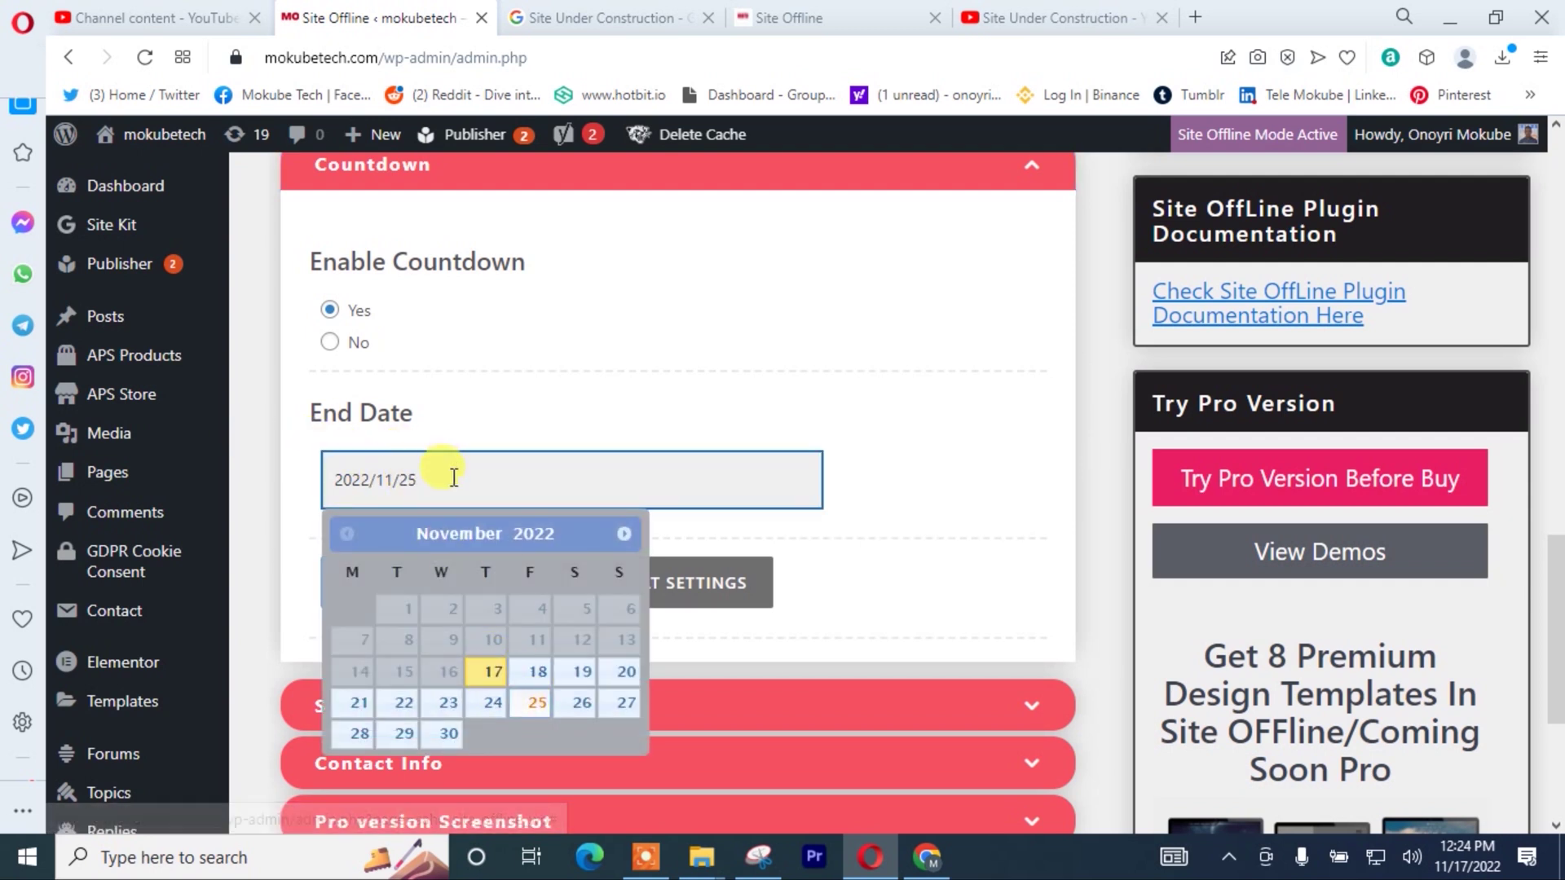
pyautogui.click(534, 709)
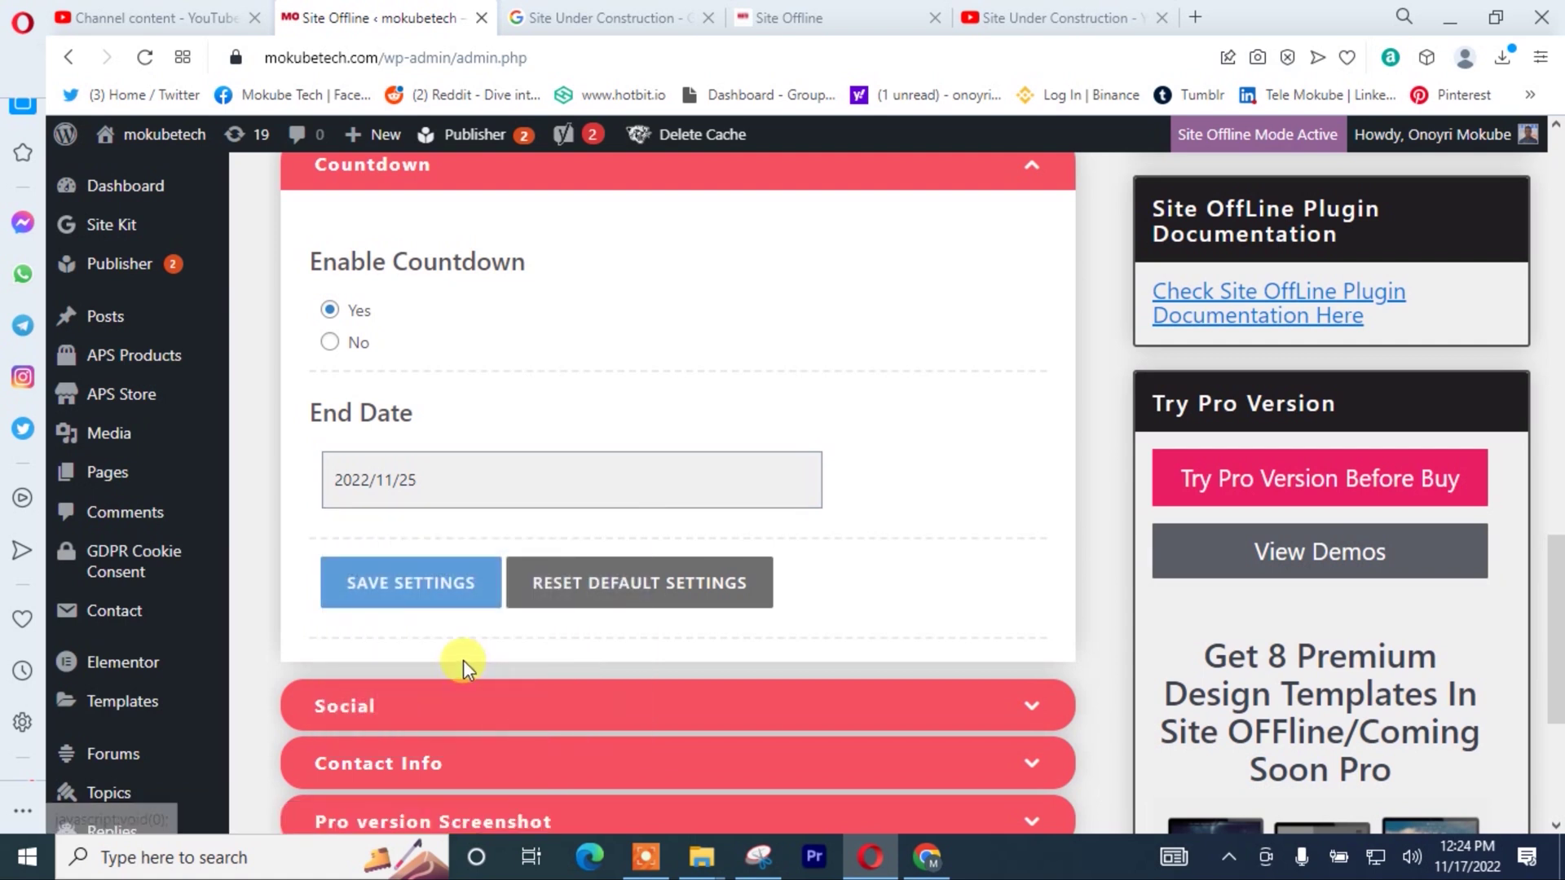
# - Save the countdown settings and expand the Social links section
pyautogui.scroll(-3, 383, 408)
pyautogui.scroll(3, 375, 374)
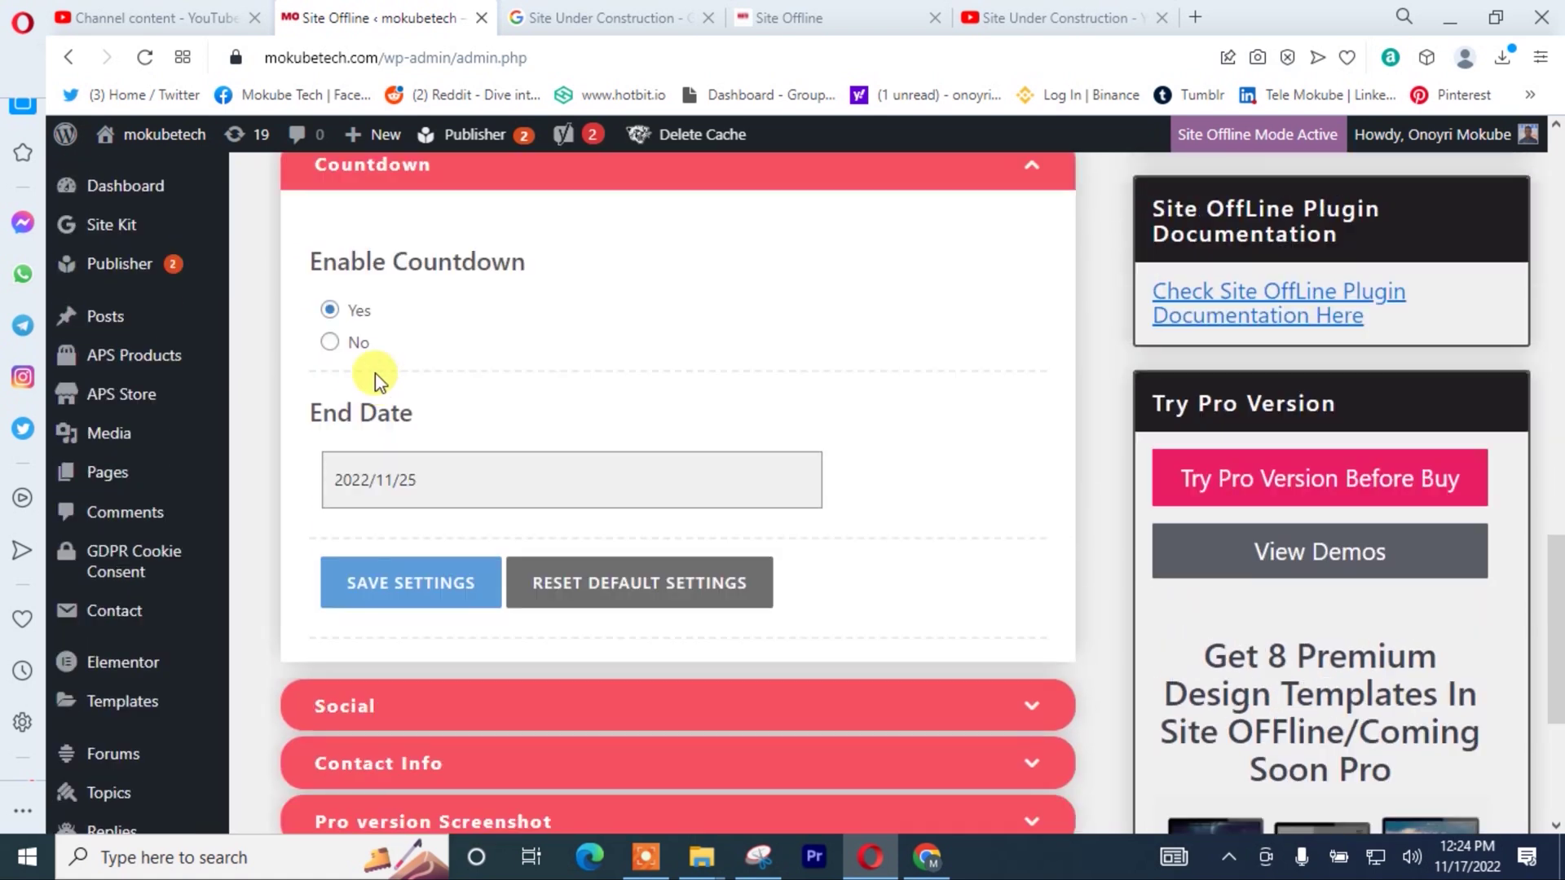
pyautogui.scroll(-1, 366, 363)
pyautogui.scroll(3, 342, 424)
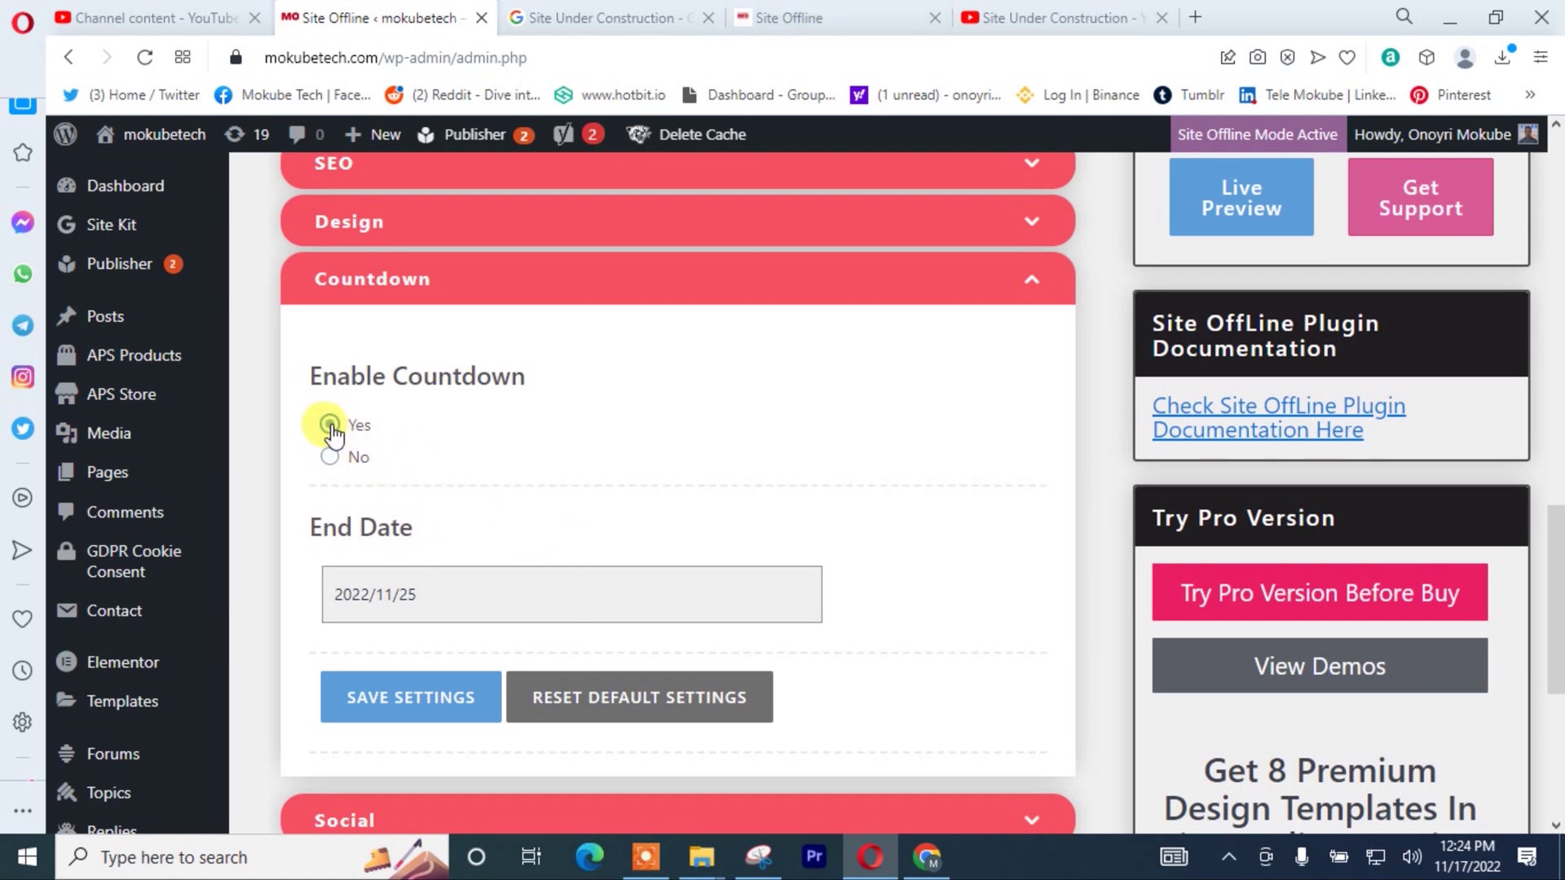
pyautogui.click(434, 687)
pyautogui.scroll(-3, 419, 530)
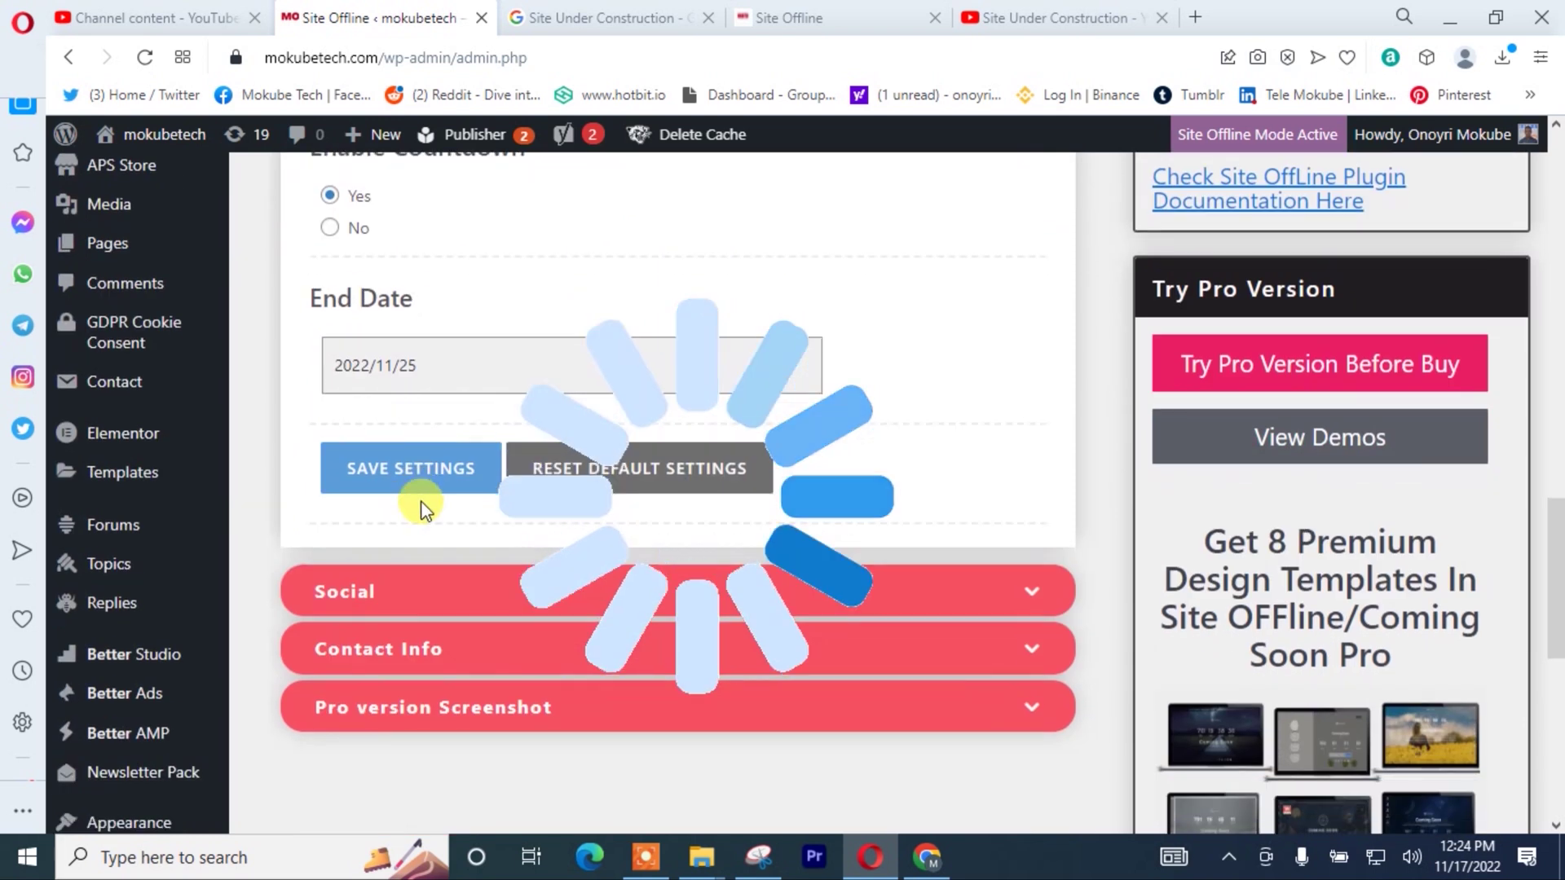
pyautogui.click(766, 526)
pyautogui.click(559, 616)
pyautogui.scroll(3, 417, 473)
pyautogui.click(393, 494)
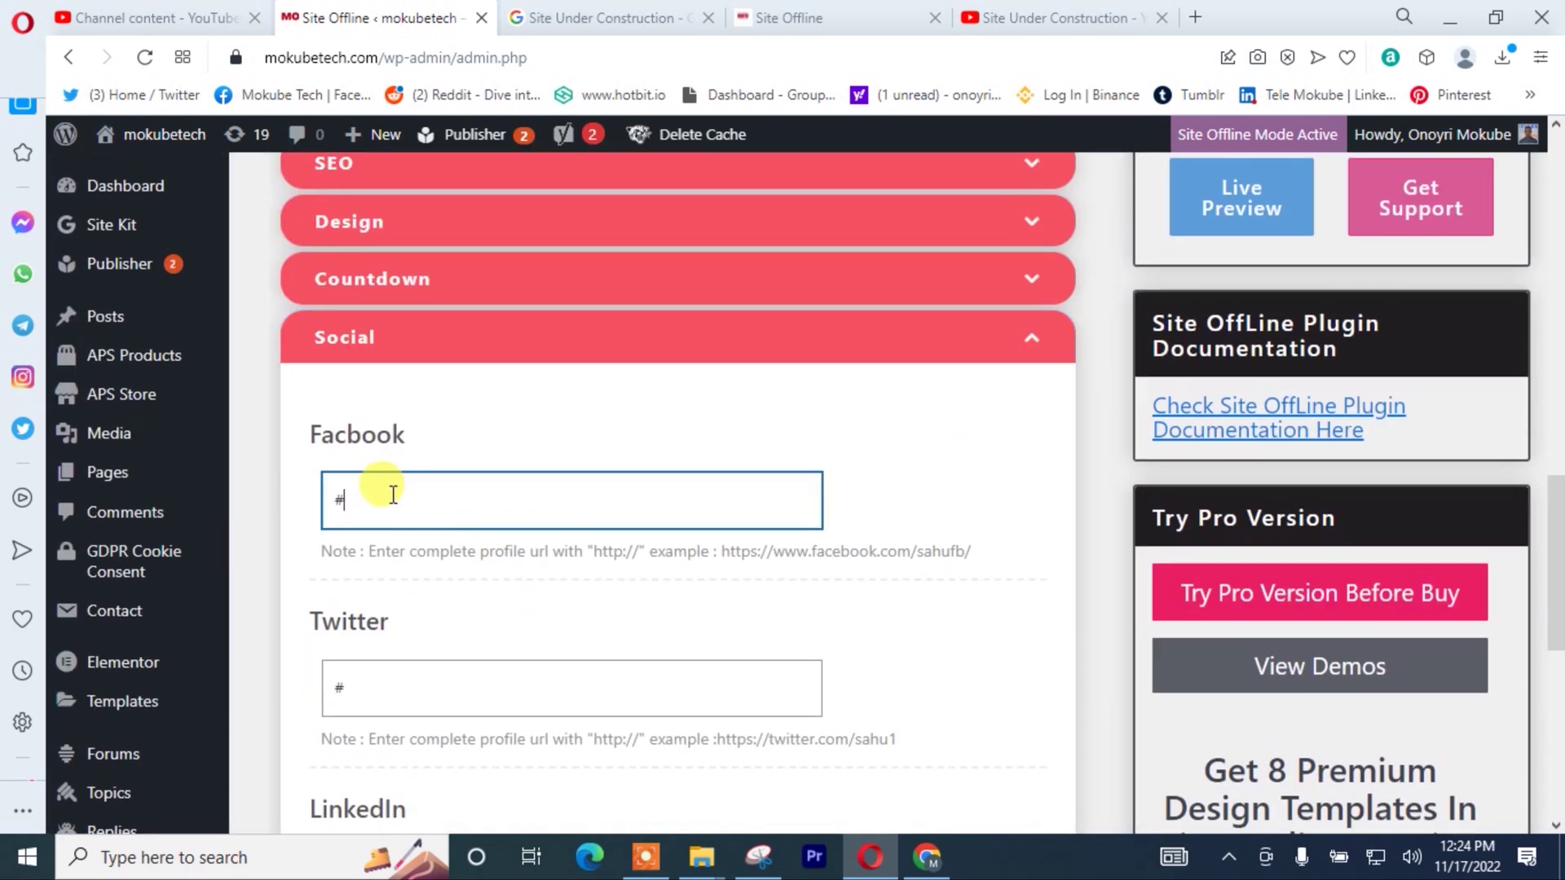
# - Fill the Facebook and Twitter fields with the saved profile URLs
pyautogui.click(393, 497)
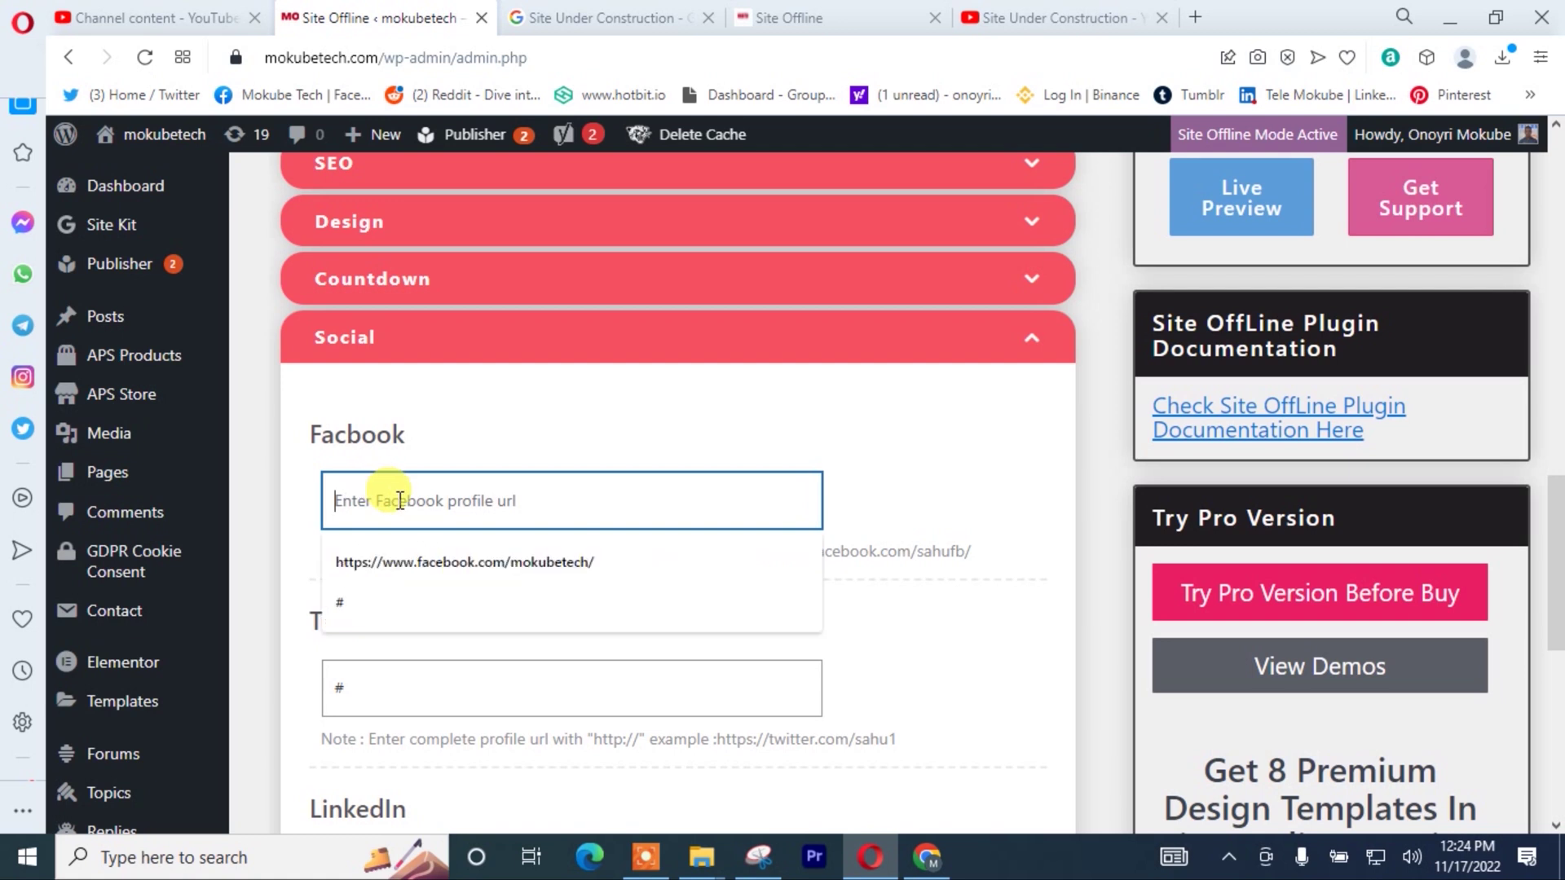
pyautogui.click(436, 563)
pyautogui.scroll(-4, 403, 391)
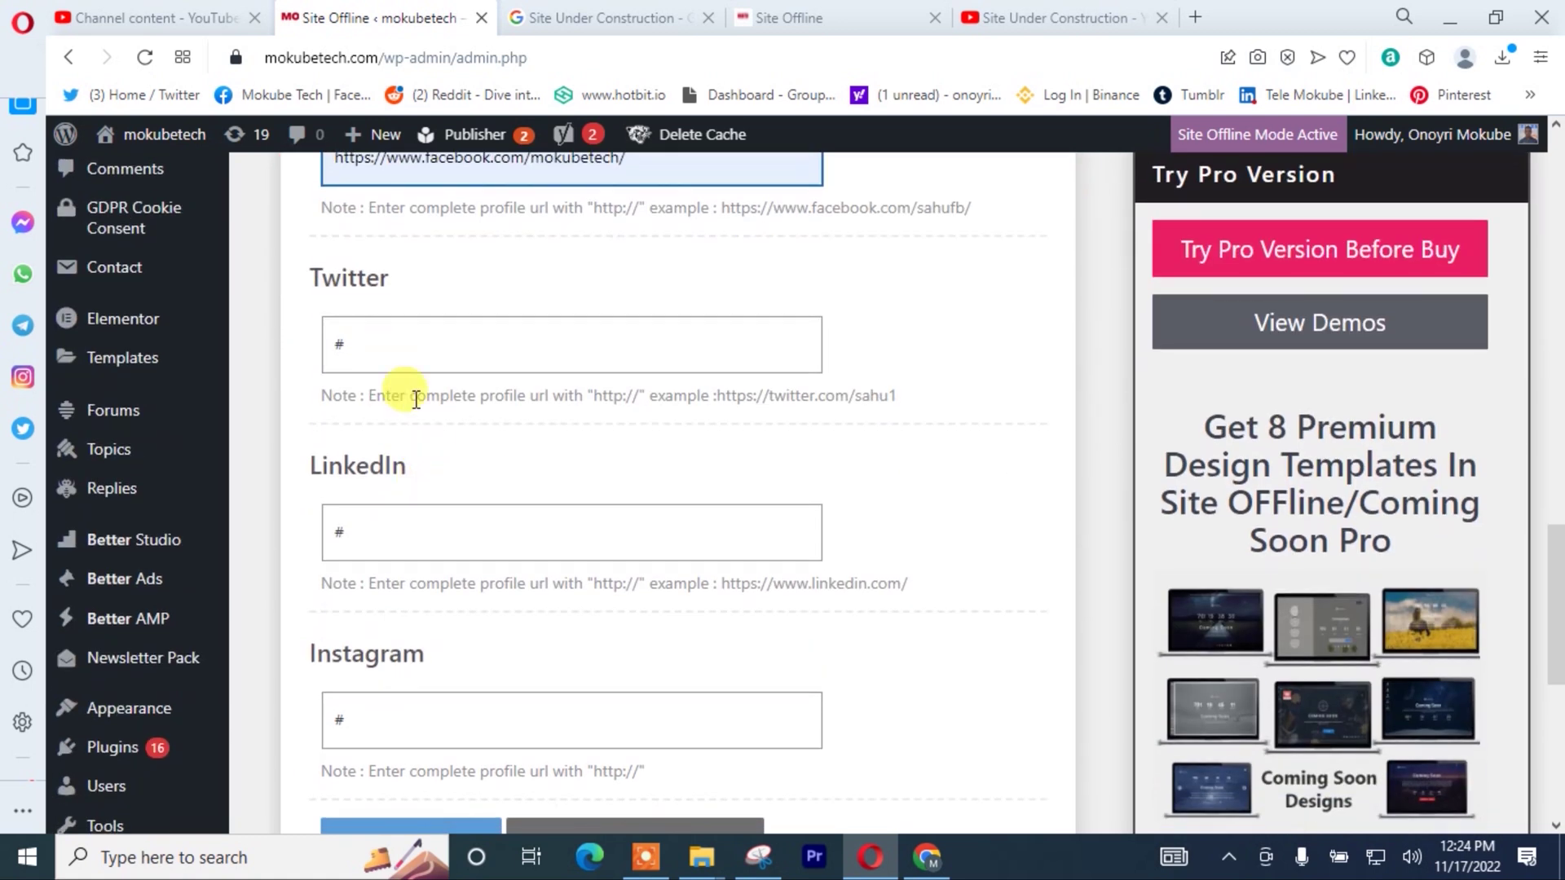
pyautogui.click(379, 346)
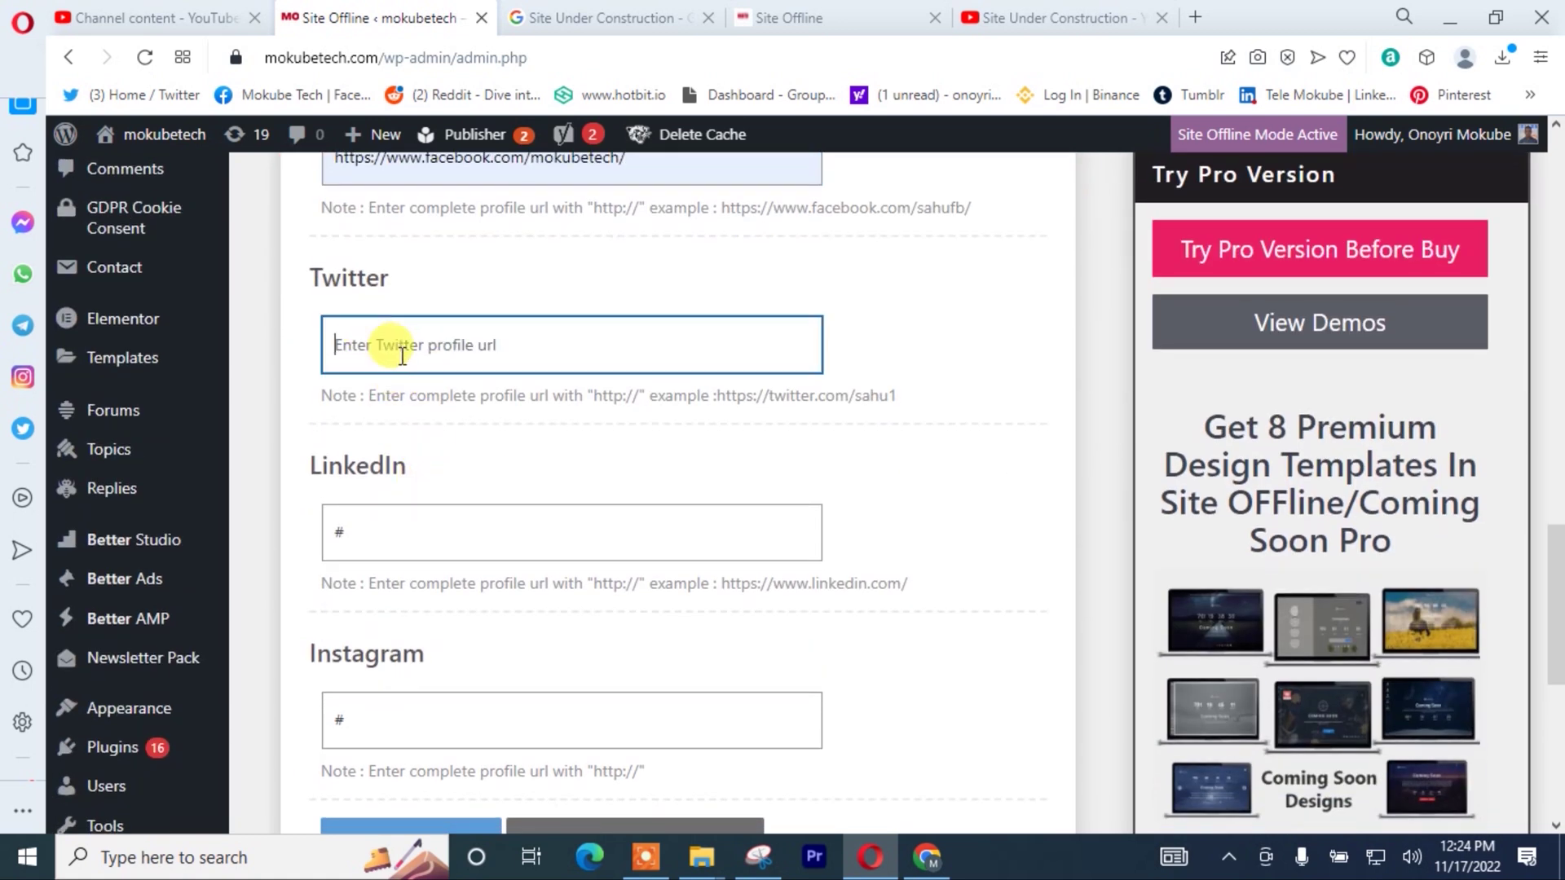
pyautogui.click(405, 352)
pyautogui.click(401, 408)
# - Fill the LinkedIn and Instagram fields with the saved profile URLs
pyautogui.doubleClick(402, 538)
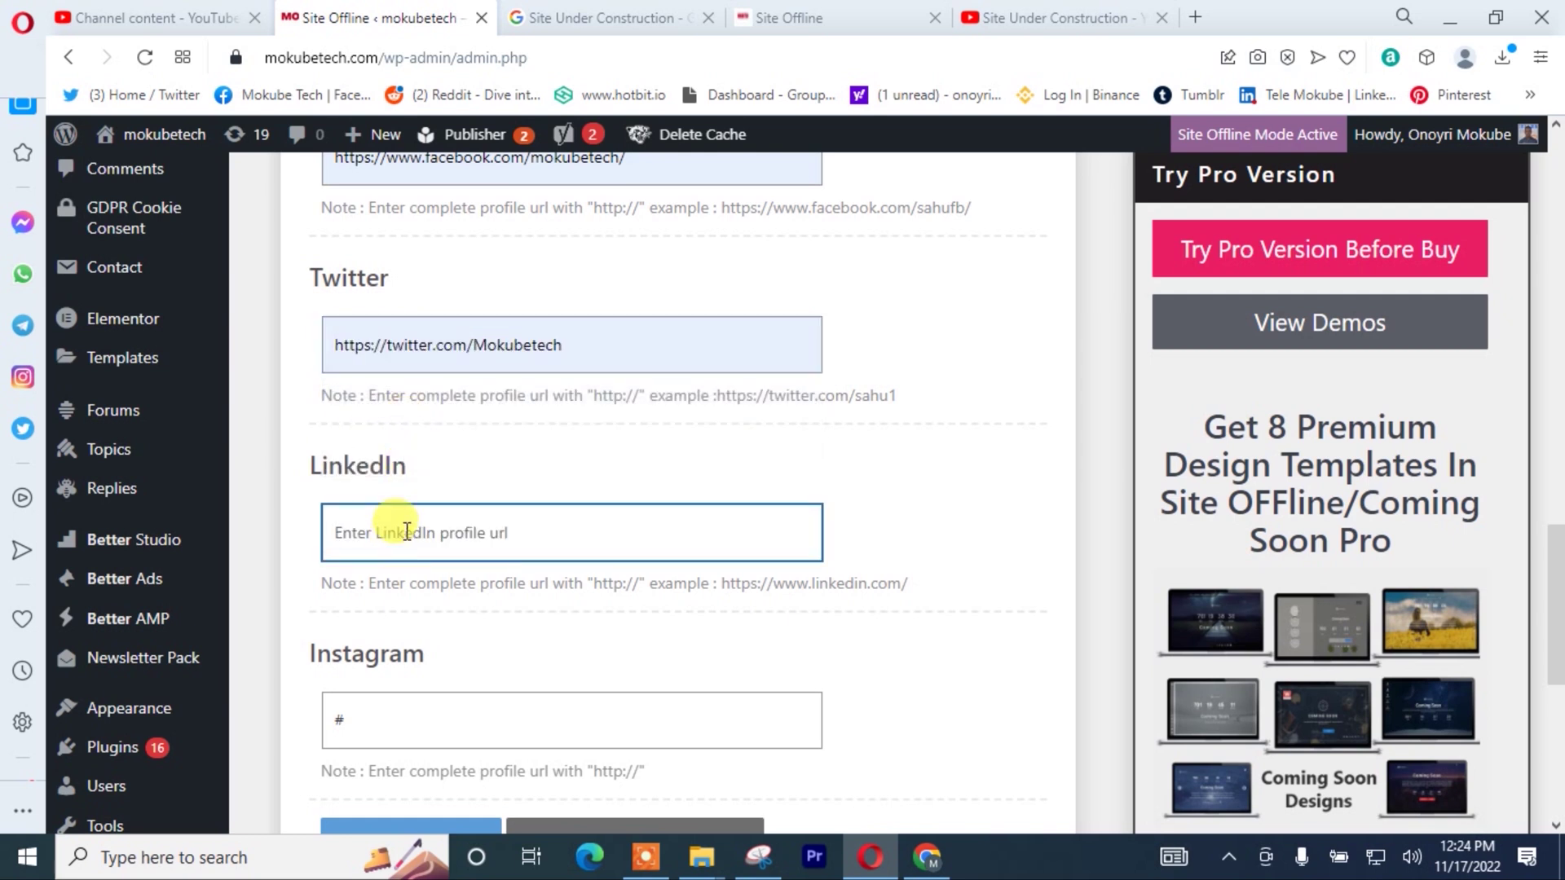
pyautogui.click(406, 533)
pyautogui.click(409, 588)
pyautogui.scroll(-3, 408, 554)
pyautogui.click(424, 500)
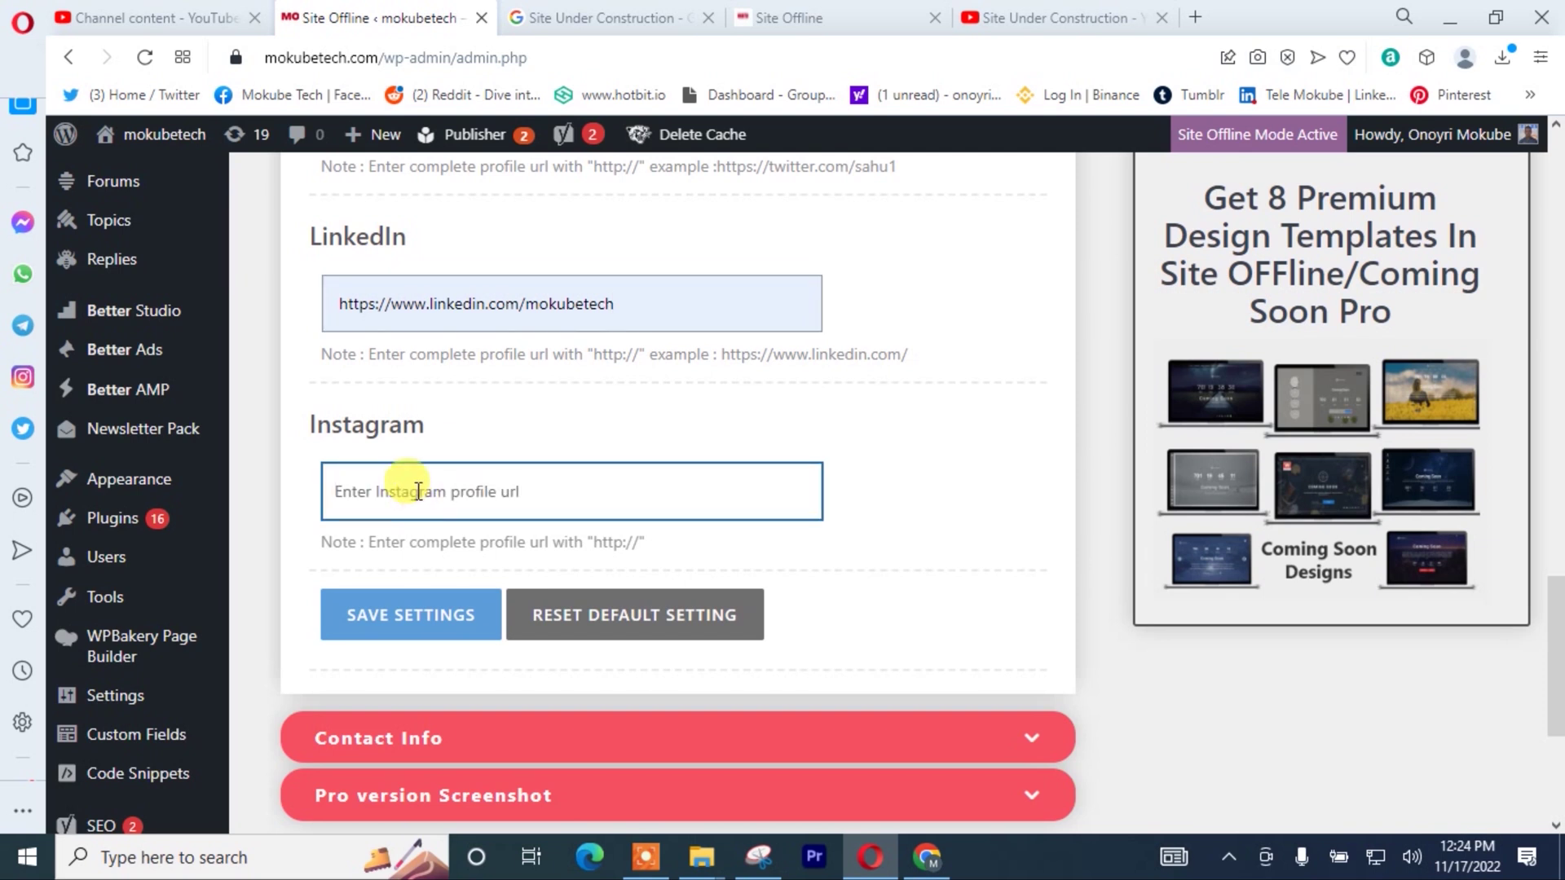
pyautogui.click(418, 491)
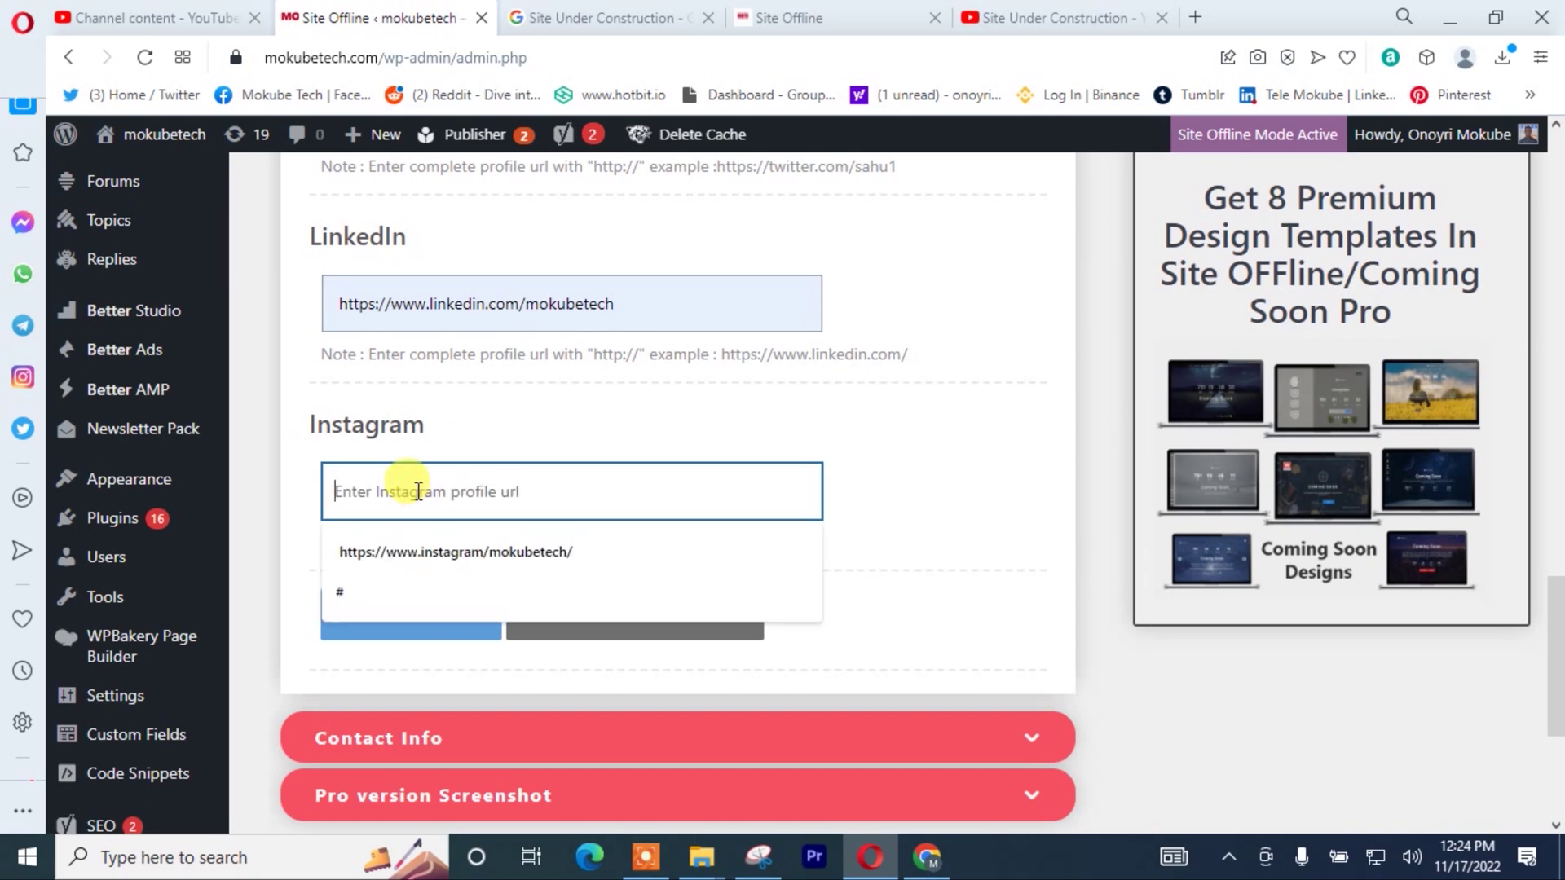
pyautogui.click(434, 538)
# - Save the social links and confirm the four icons appear on the live offline page
pyautogui.click(408, 627)
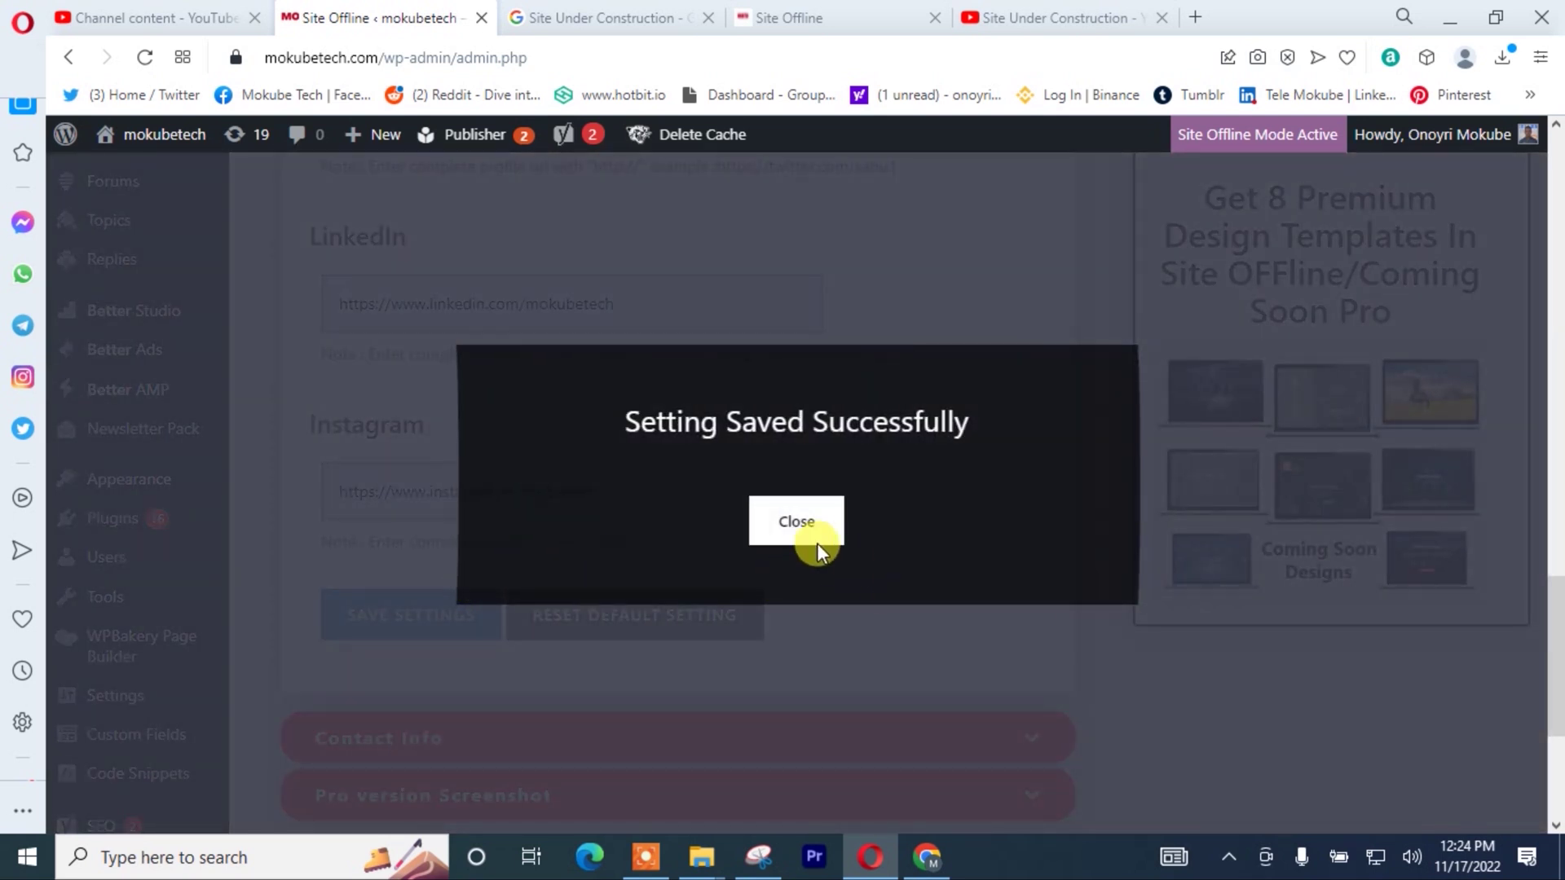
pyautogui.click(815, 530)
pyautogui.scroll(-2, 833, 589)
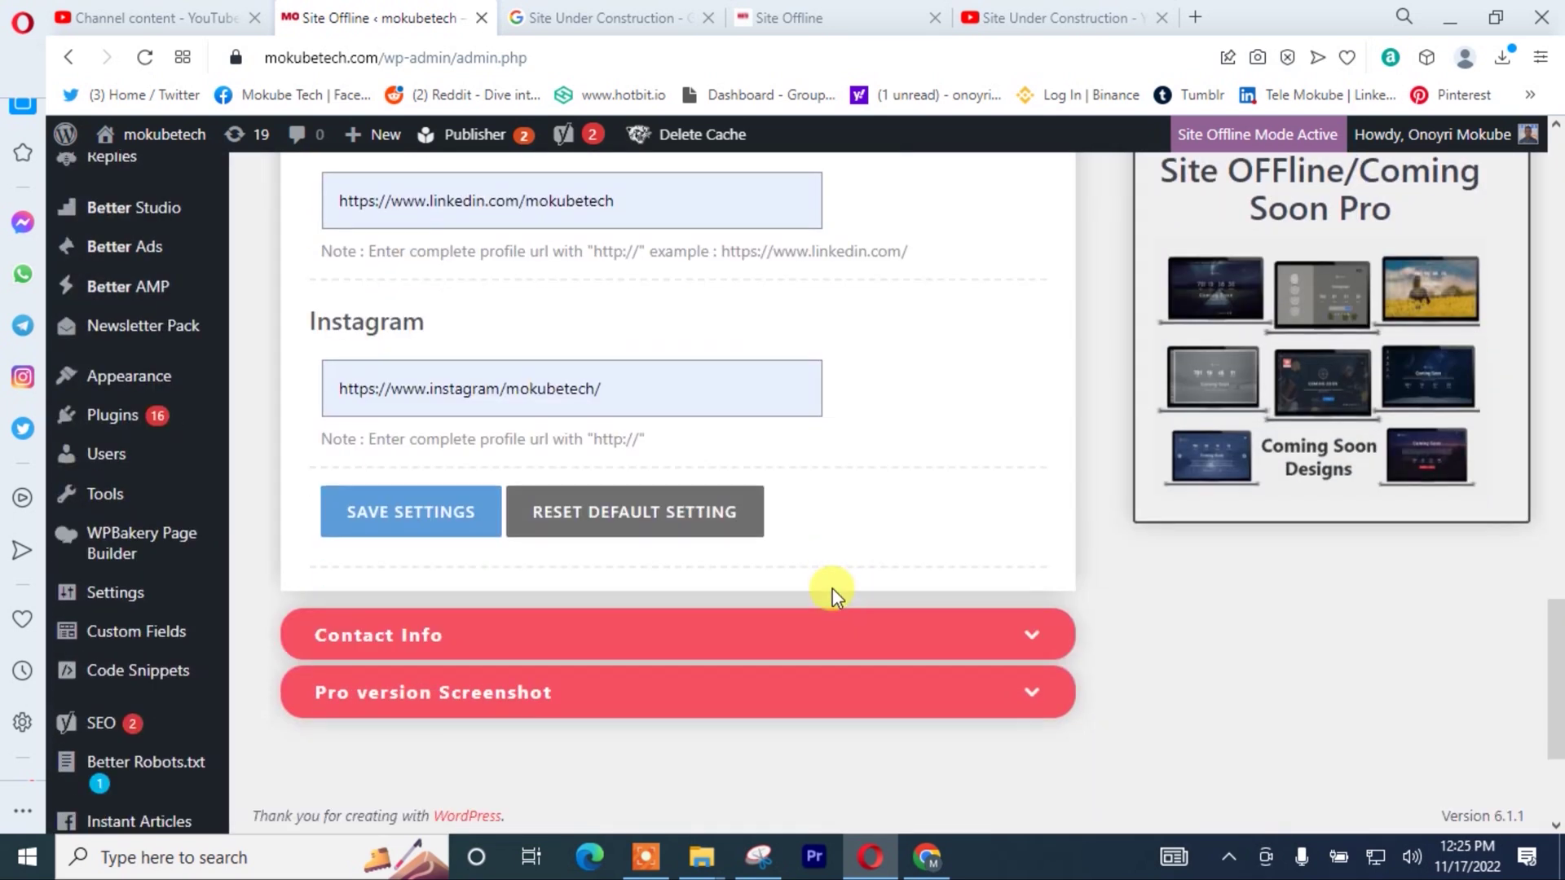
pyautogui.scroll(-2, 833, 594)
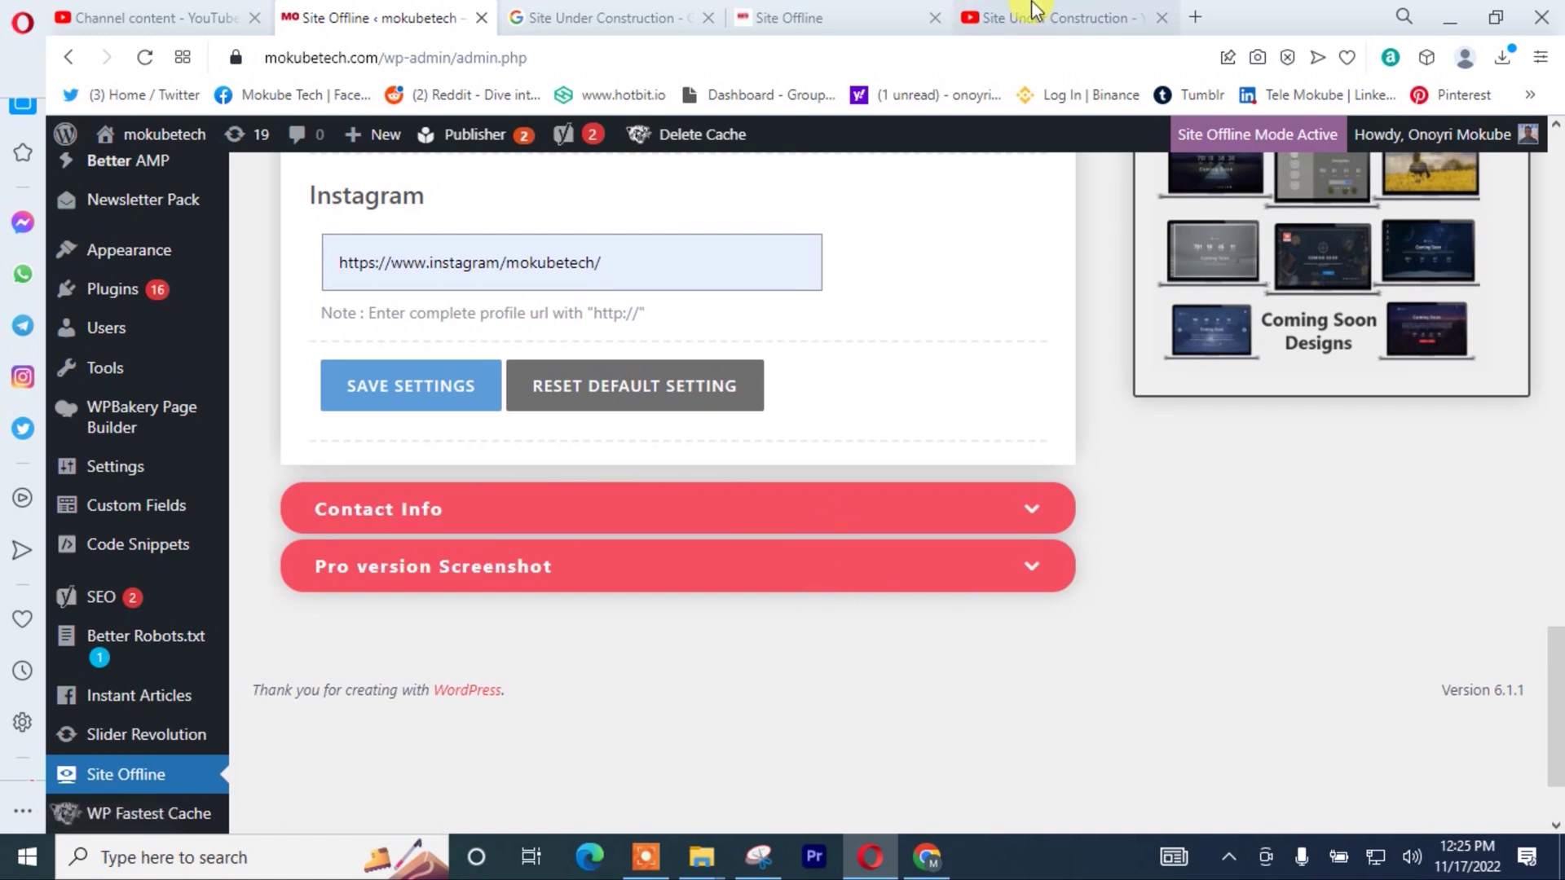
pyautogui.click(840, 16)
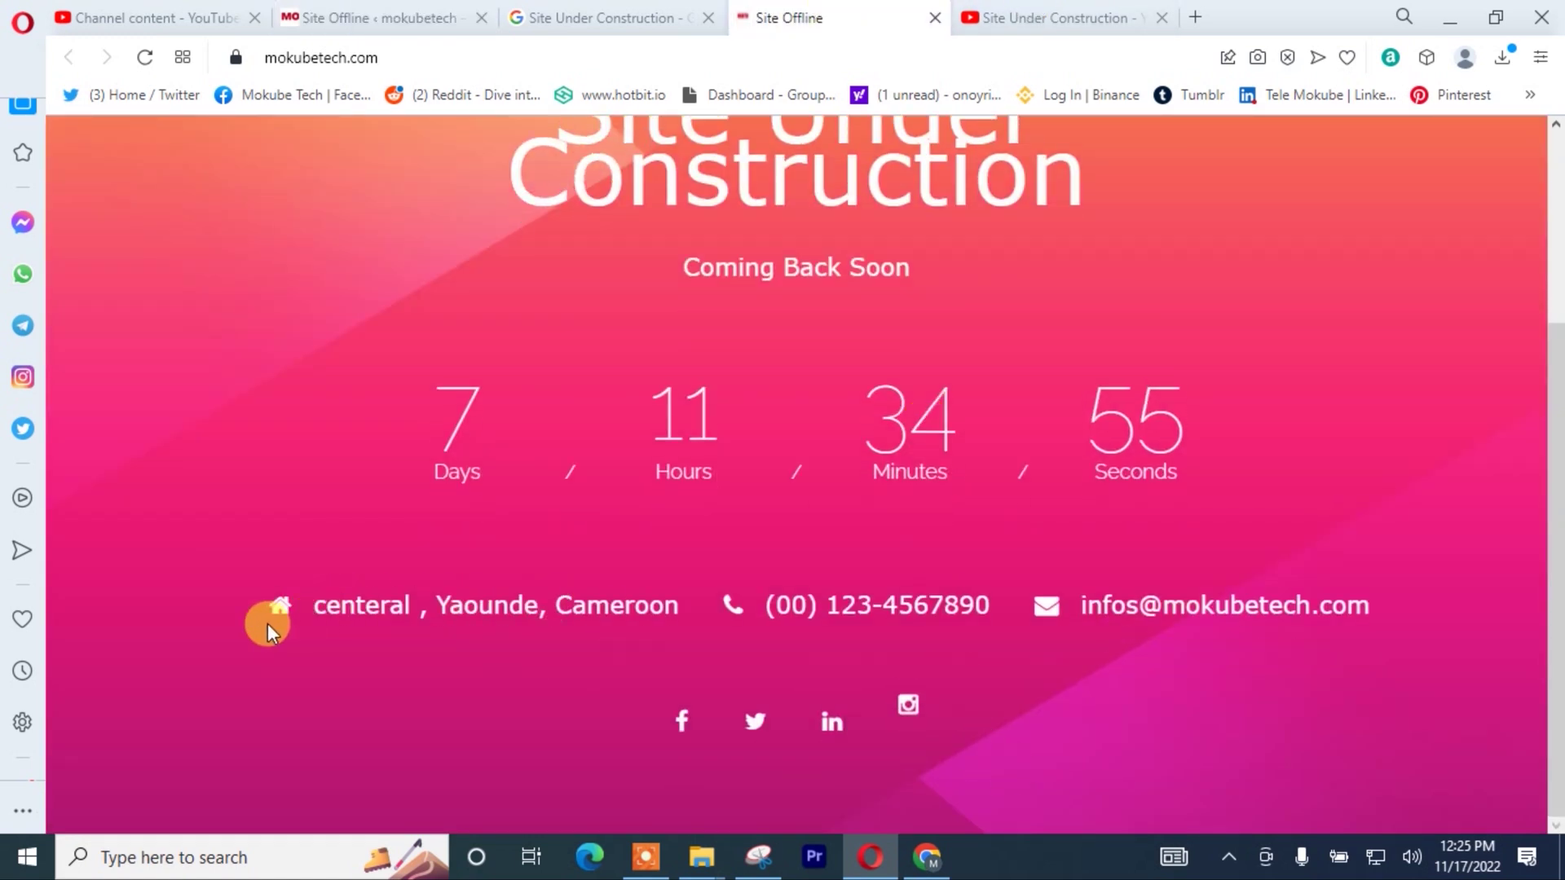
pyautogui.click(348, 16)
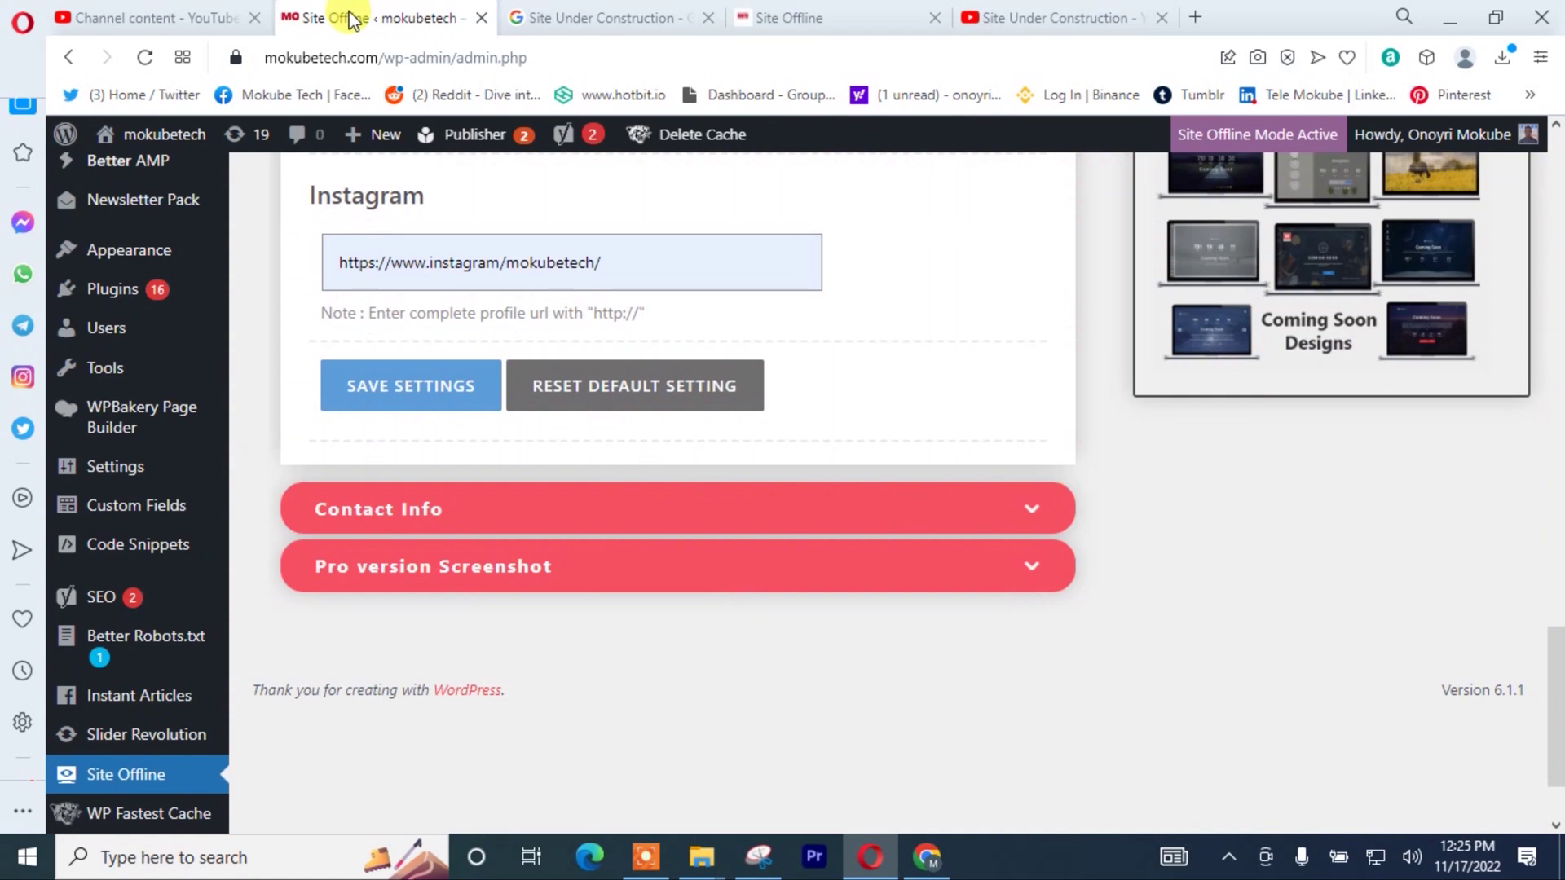
pyautogui.click(398, 510)
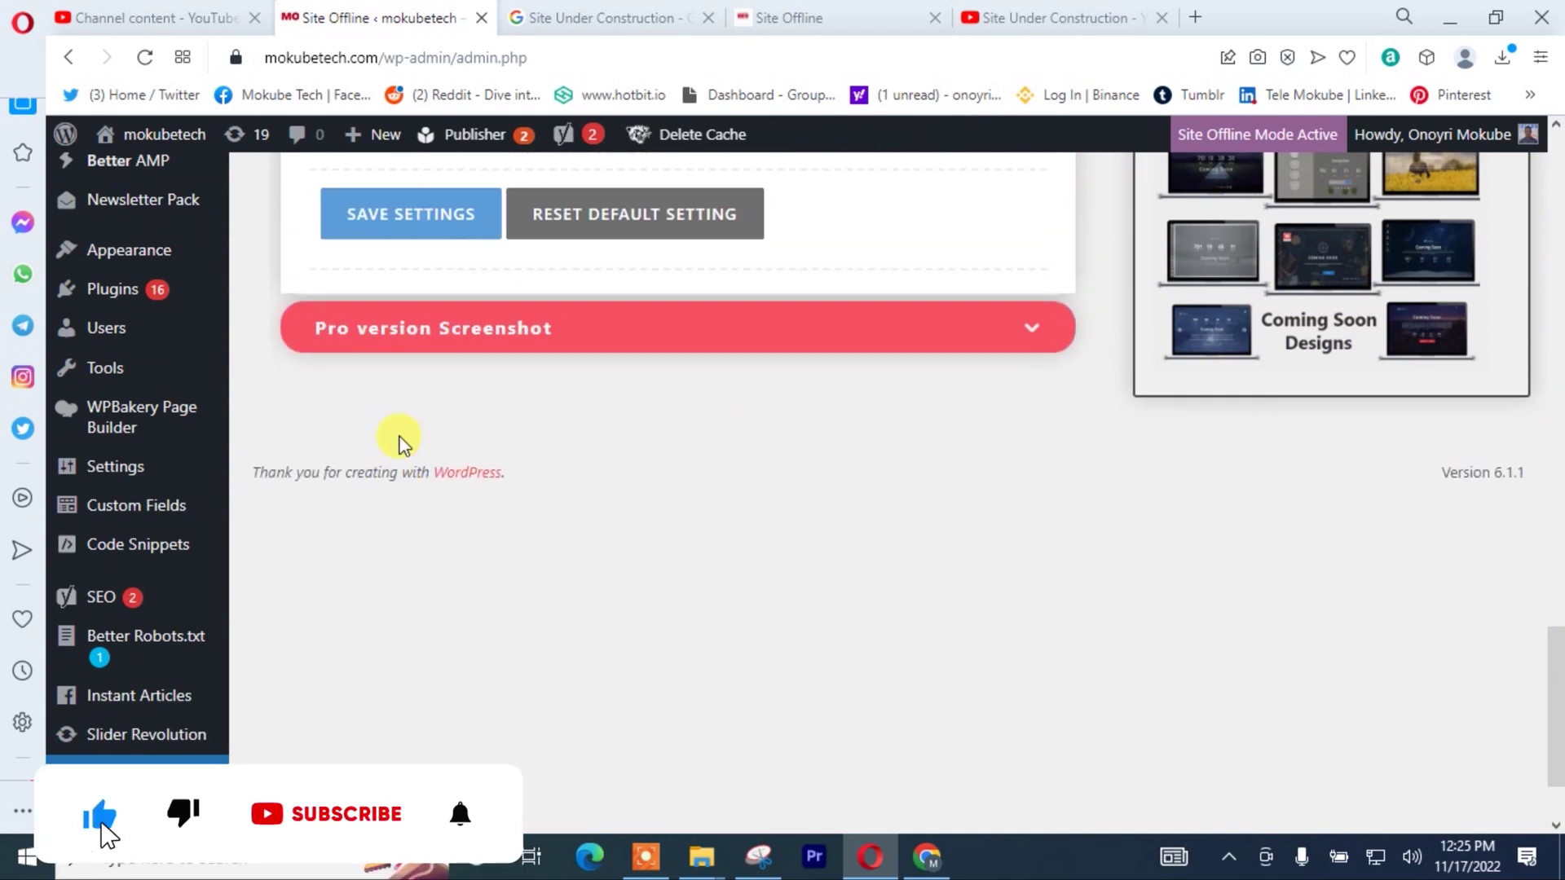
# - Copy the business address from the live offline page into the Address field
pyautogui.click(412, 432)
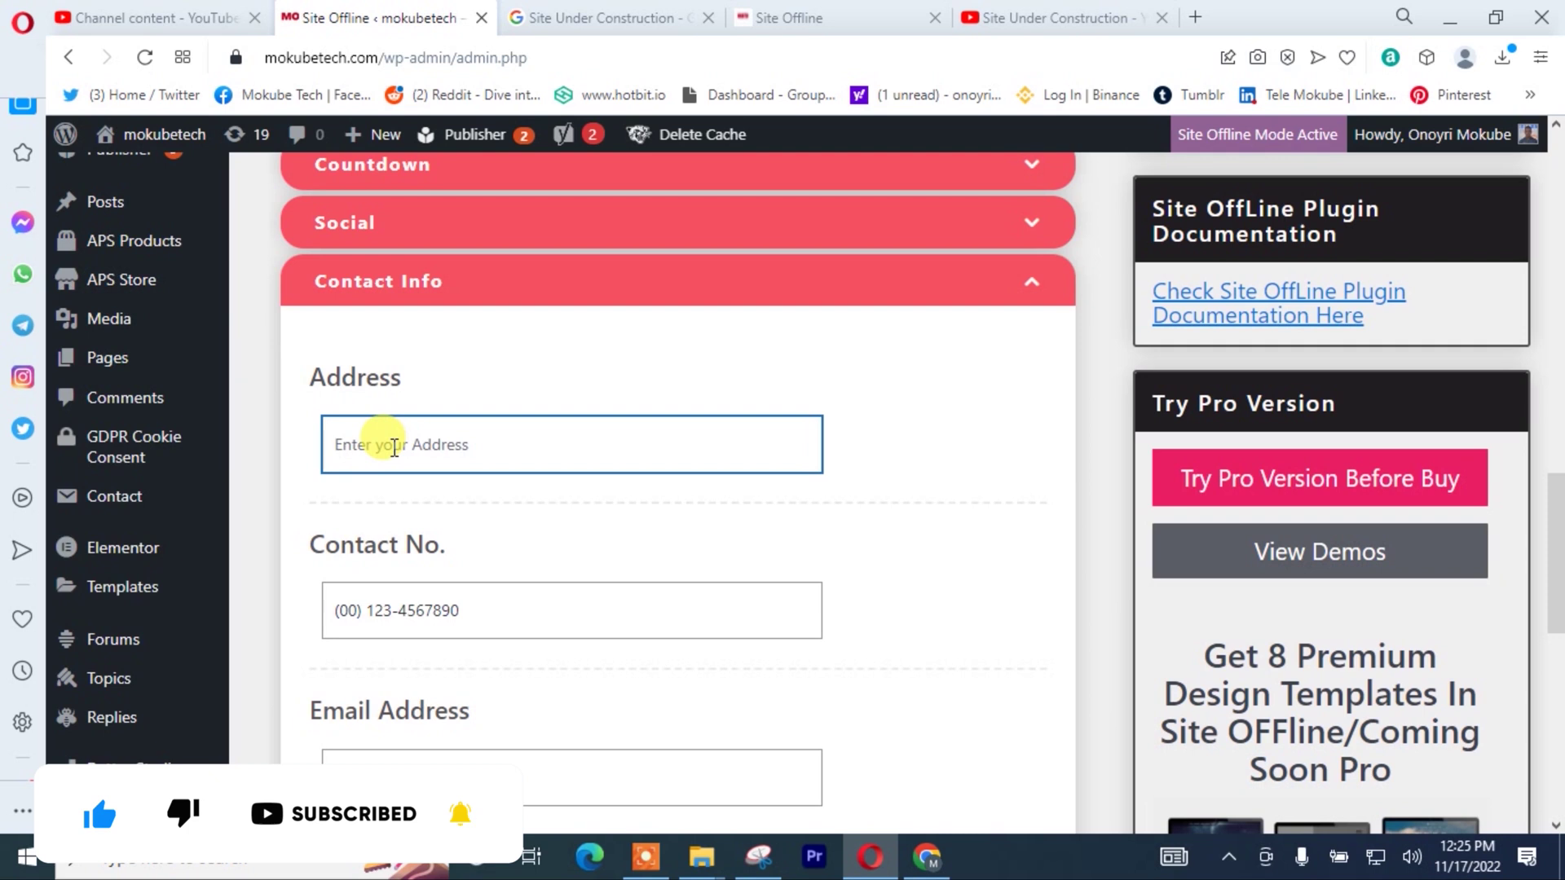
pyautogui.click(813, 12)
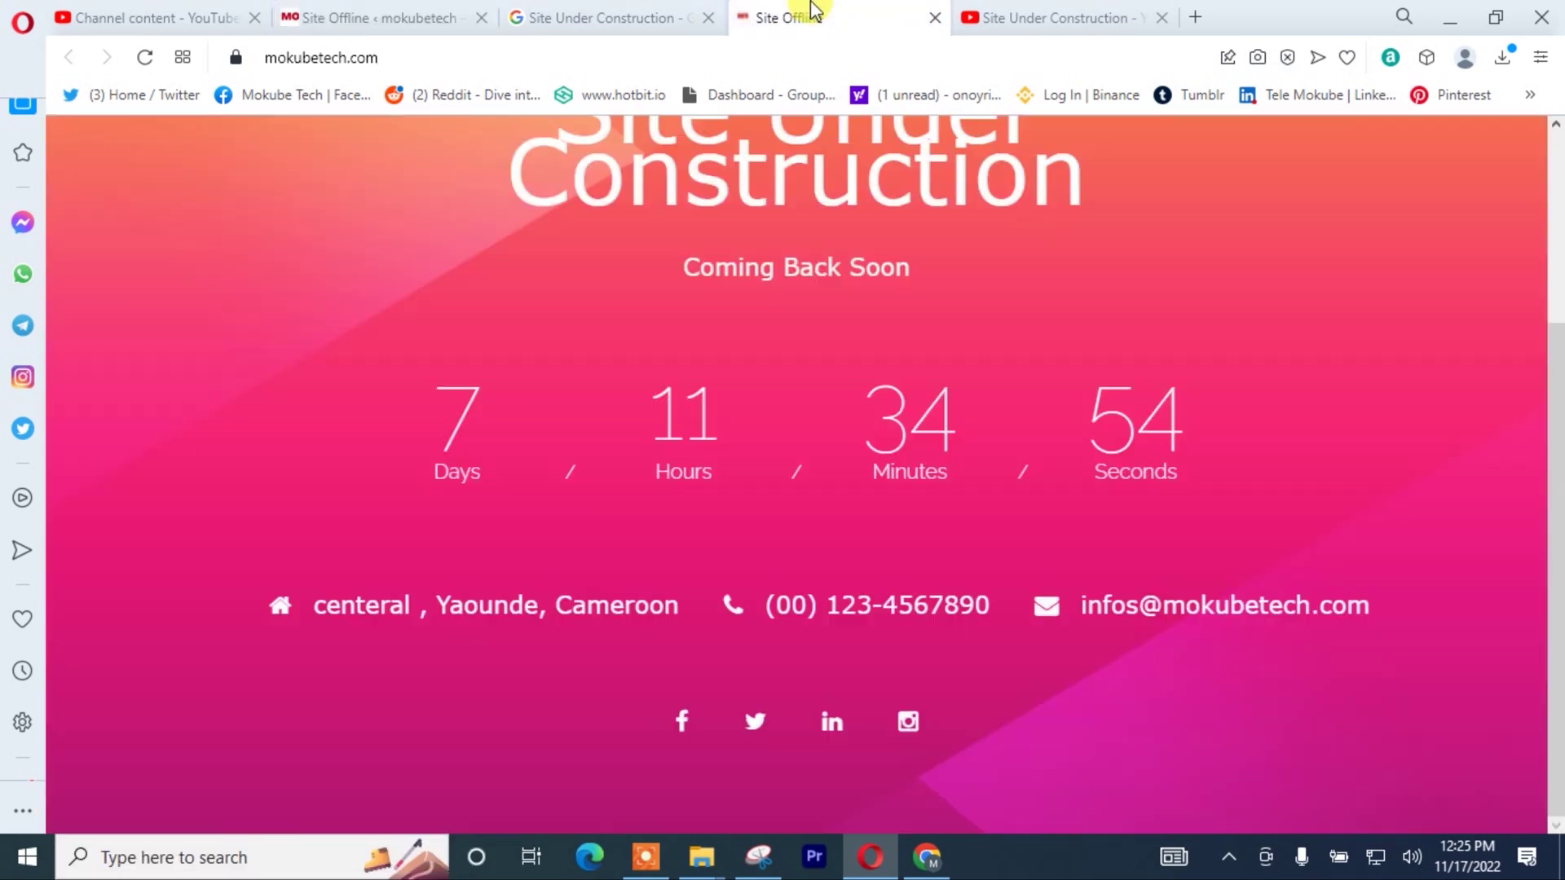
pyautogui.moveTo(683, 605); pyautogui.dragTo(322, 603)
pyautogui.rightClick(322, 607)
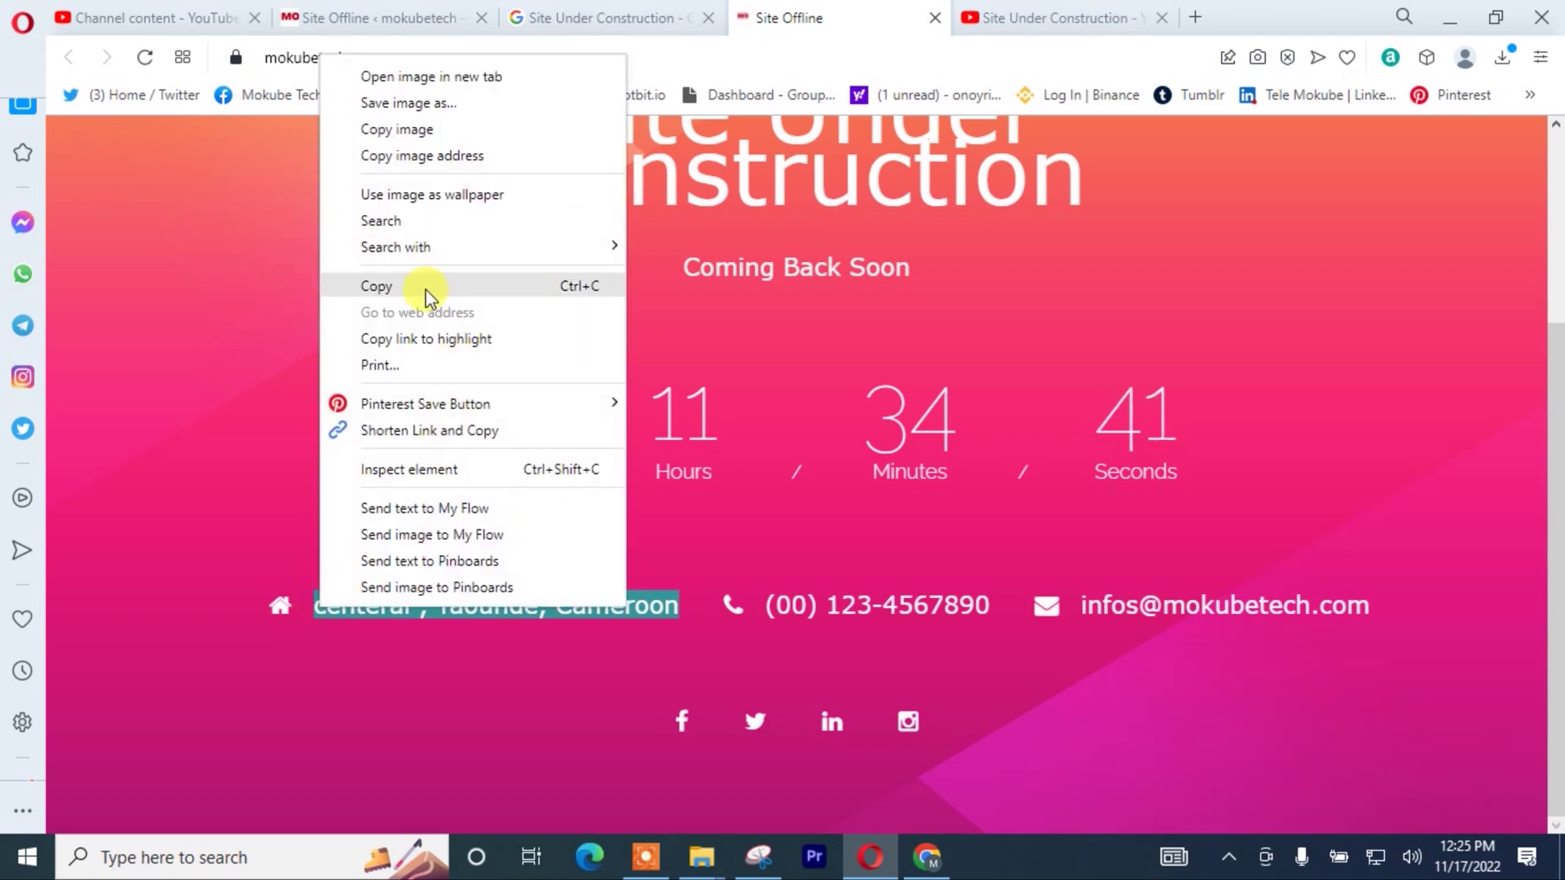
pyautogui.click(425, 287)
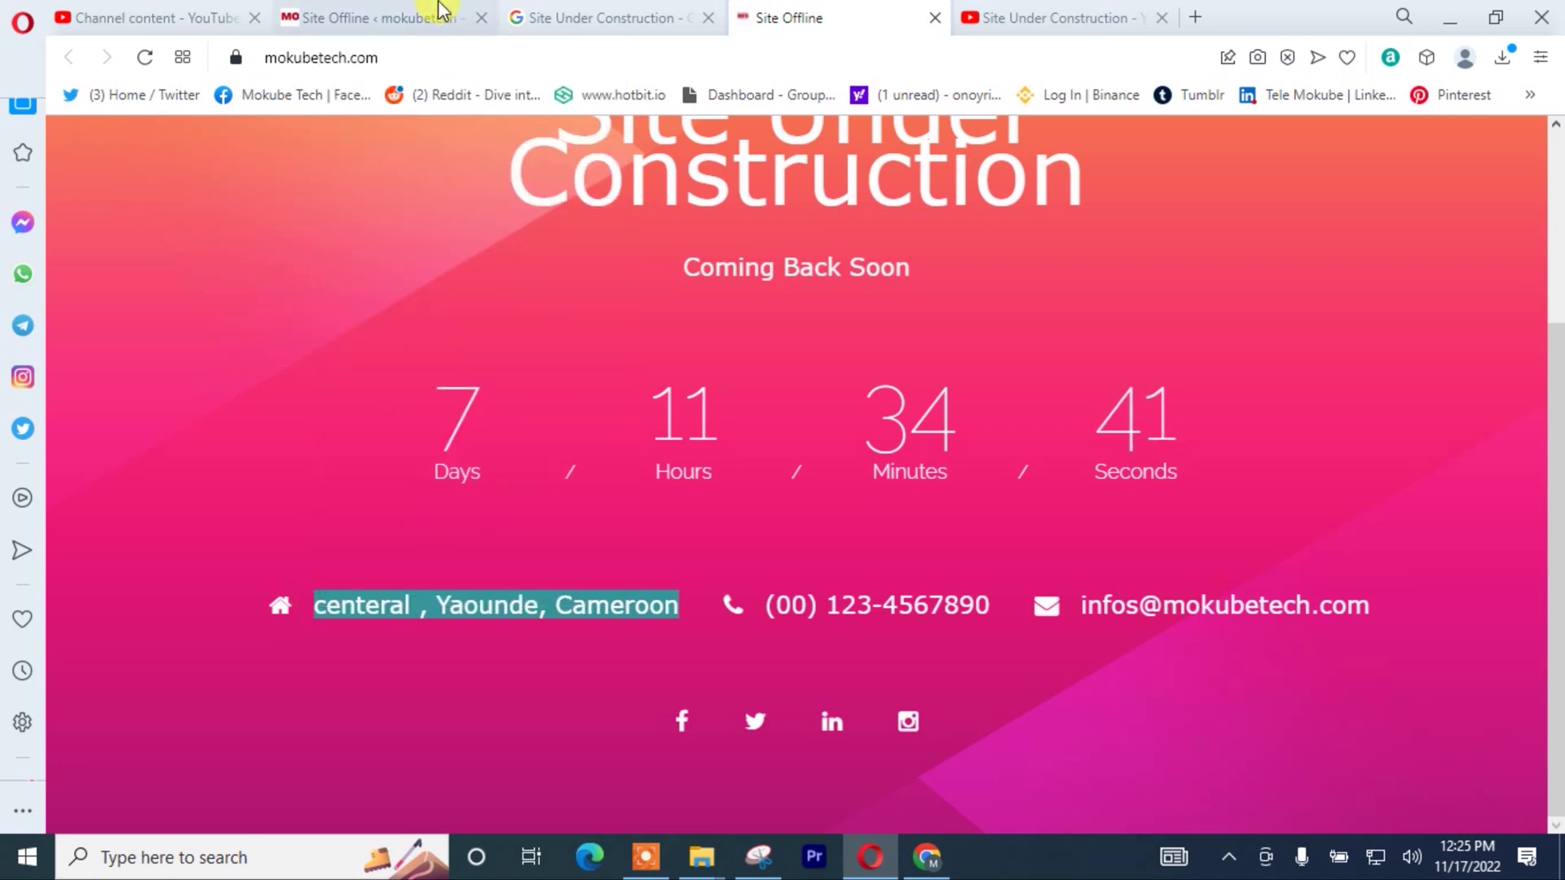
pyautogui.click(323, 24)
pyautogui.click(479, 447)
pyautogui.hotkey('ctrl', 'v')
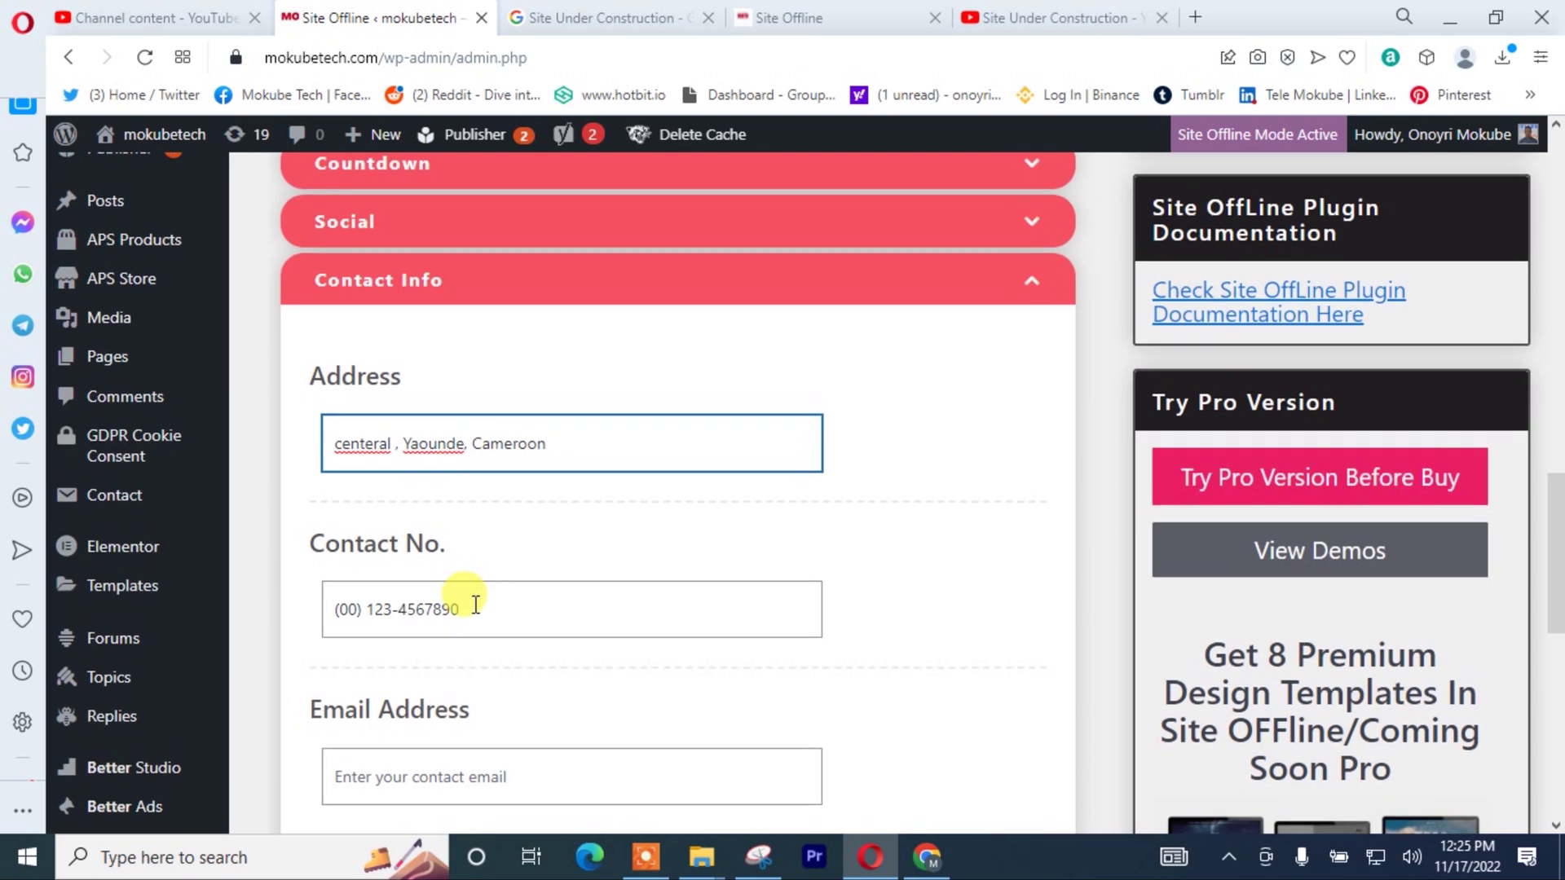
# - Enter the contact e-mail address and save the Contact Info settings
pyautogui.scroll(-1, 475, 603)
pyautogui.click(429, 664)
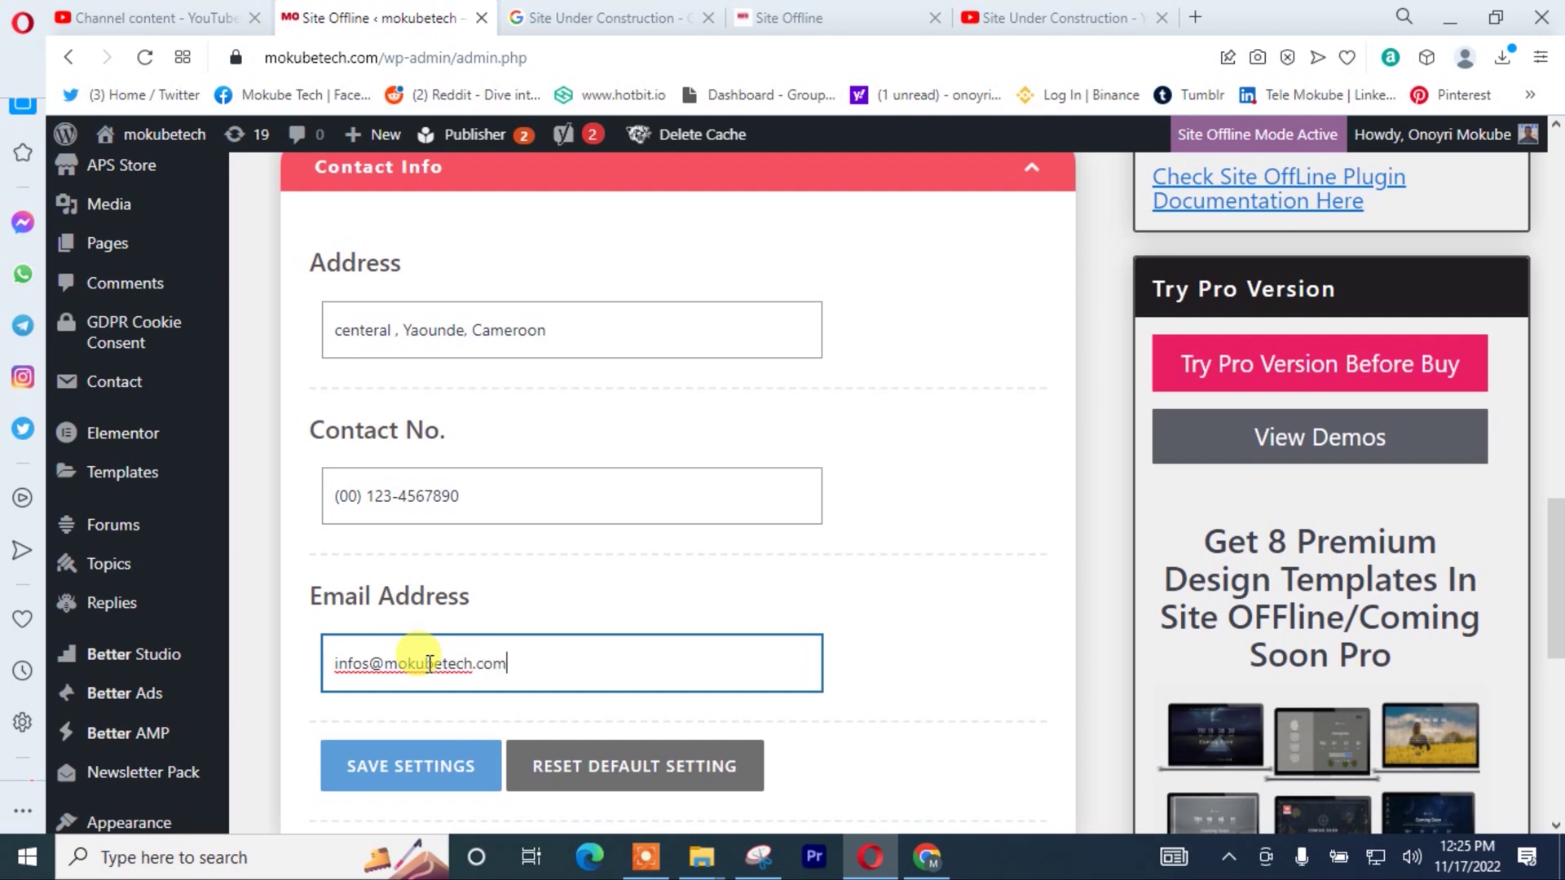
pyautogui.scroll(-3, 594, 525)
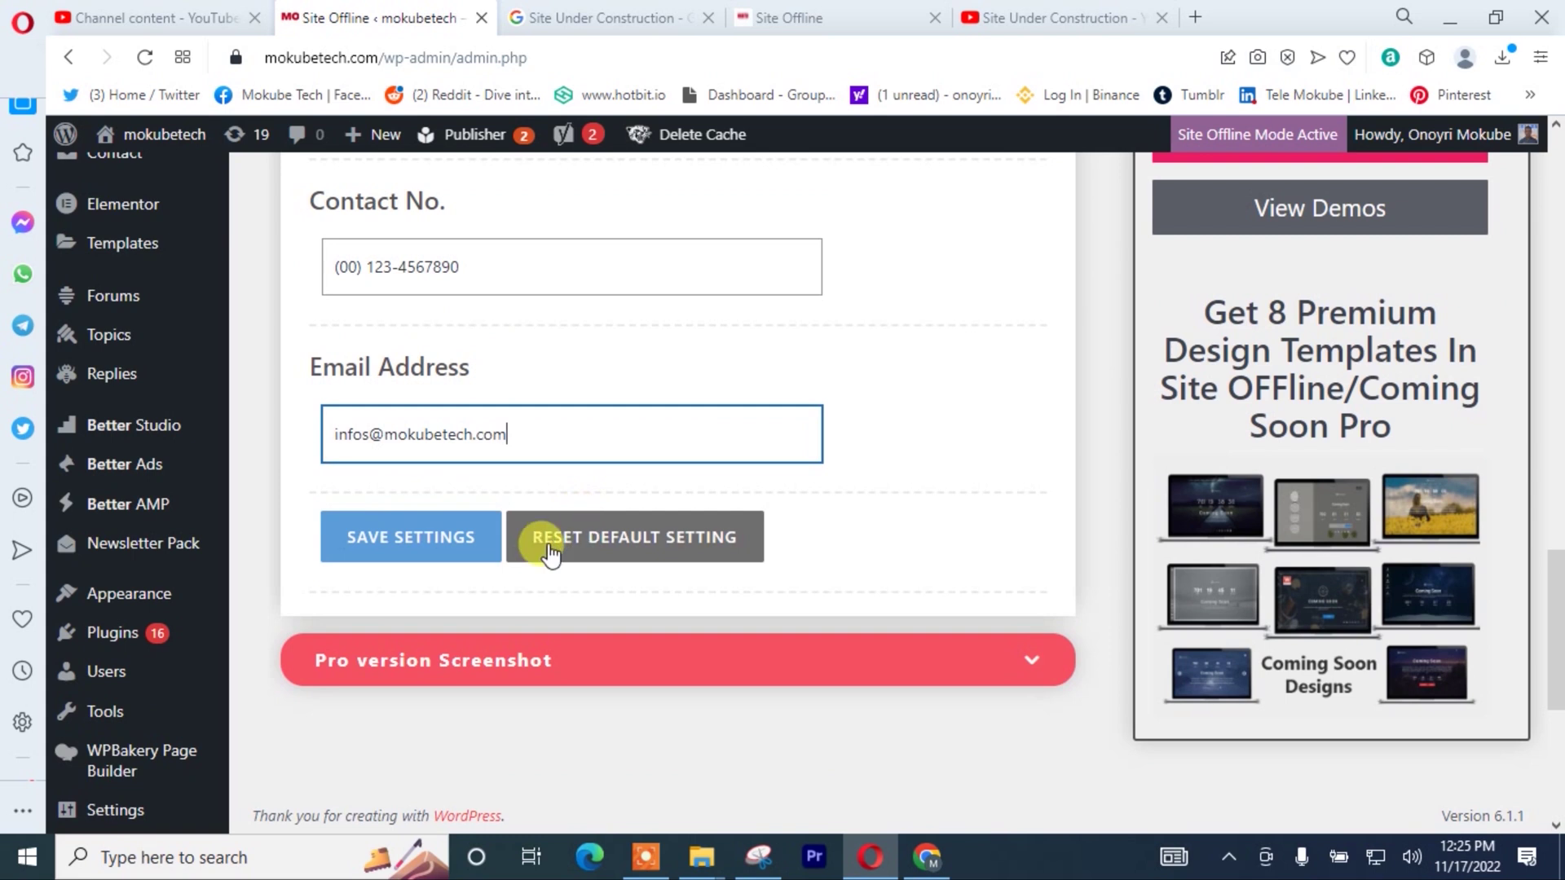
pyautogui.click(428, 546)
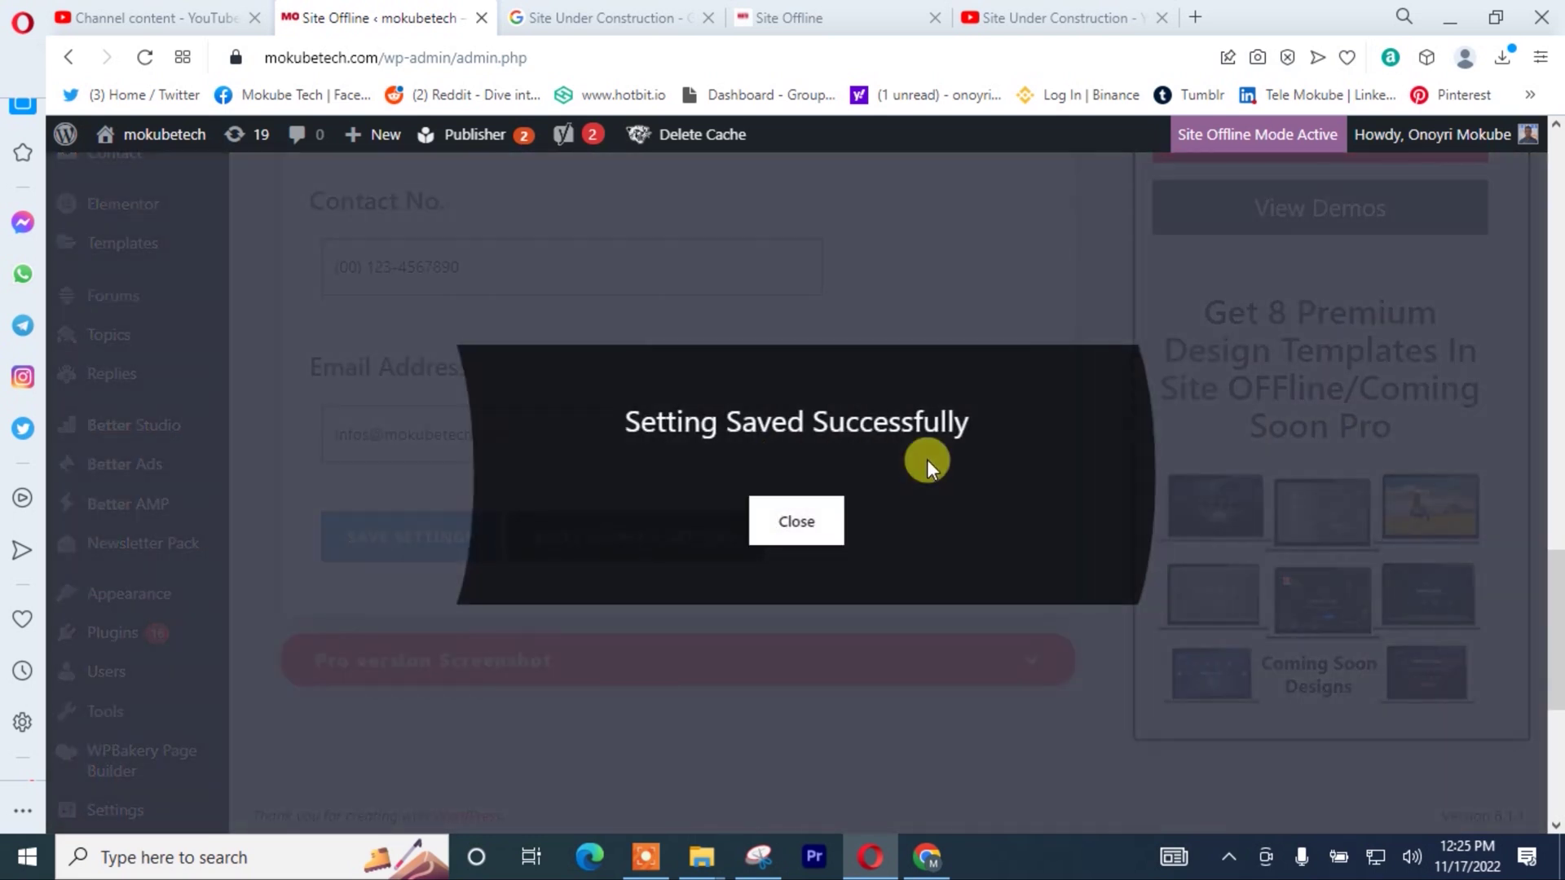
pyautogui.click(782, 525)
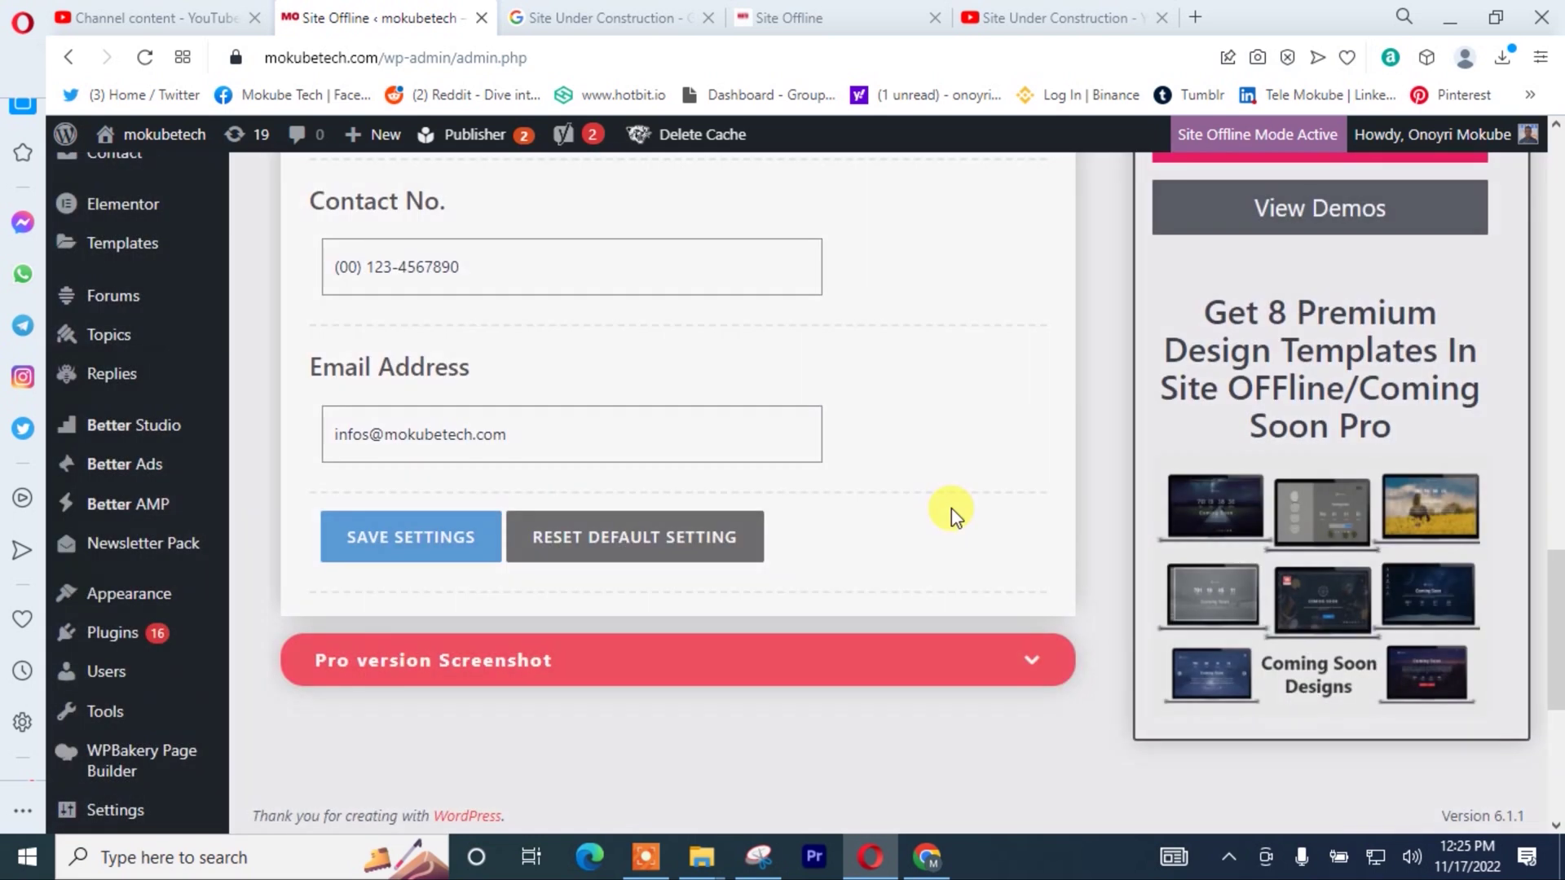
pyautogui.scroll(7, 951, 507)
pyautogui.scroll(3, 952, 507)
pyautogui.scroll(-4, 951, 507)
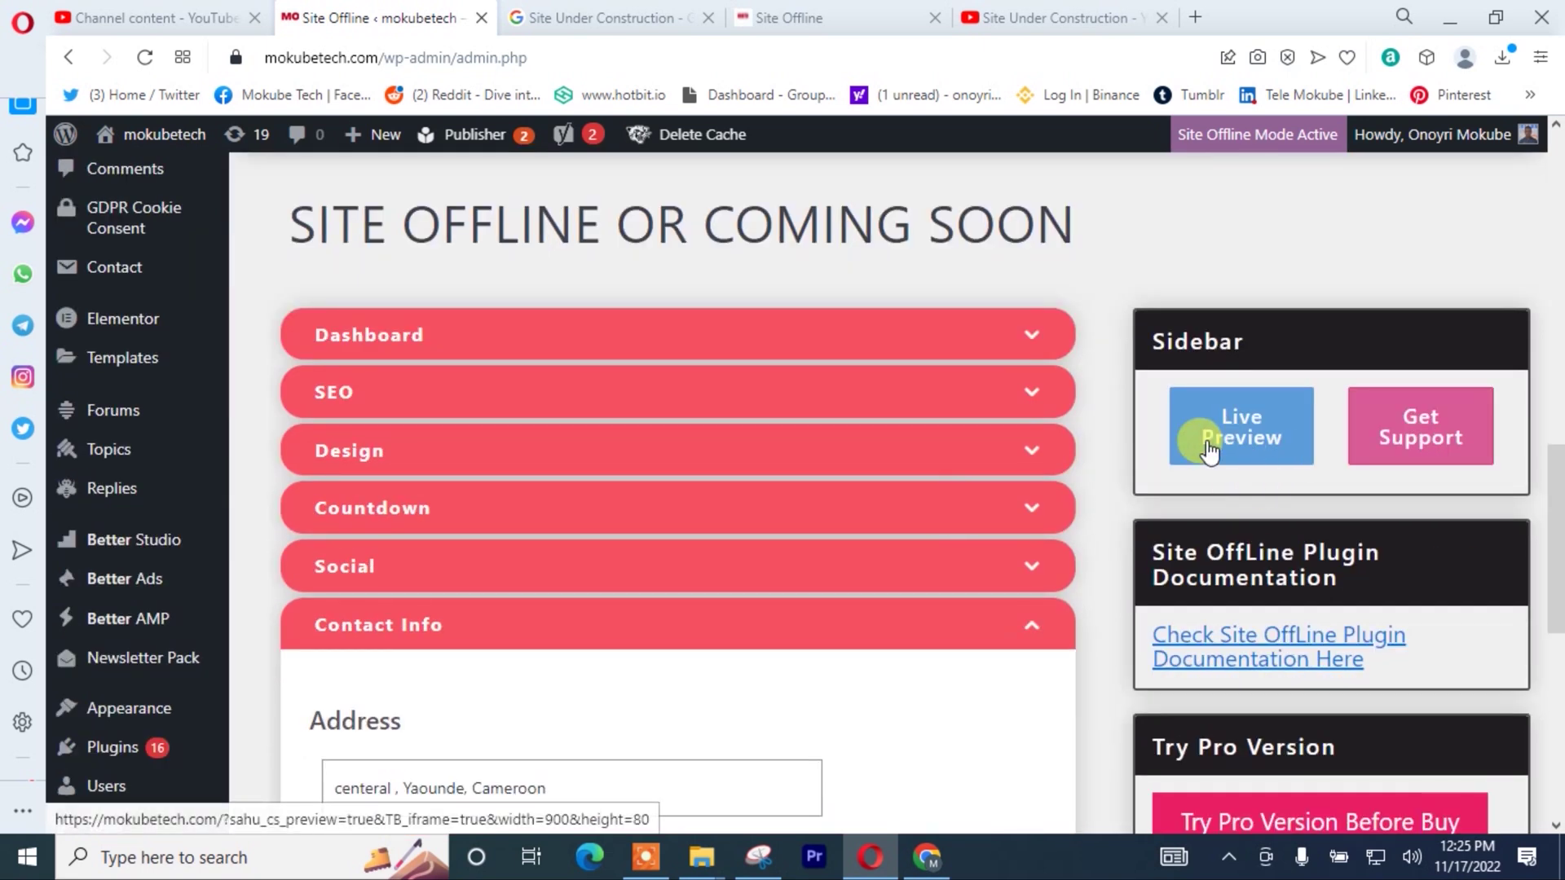
# - Check the offline page in the Live Preview window, scrolling through it, then close it
pyautogui.click(1238, 437)
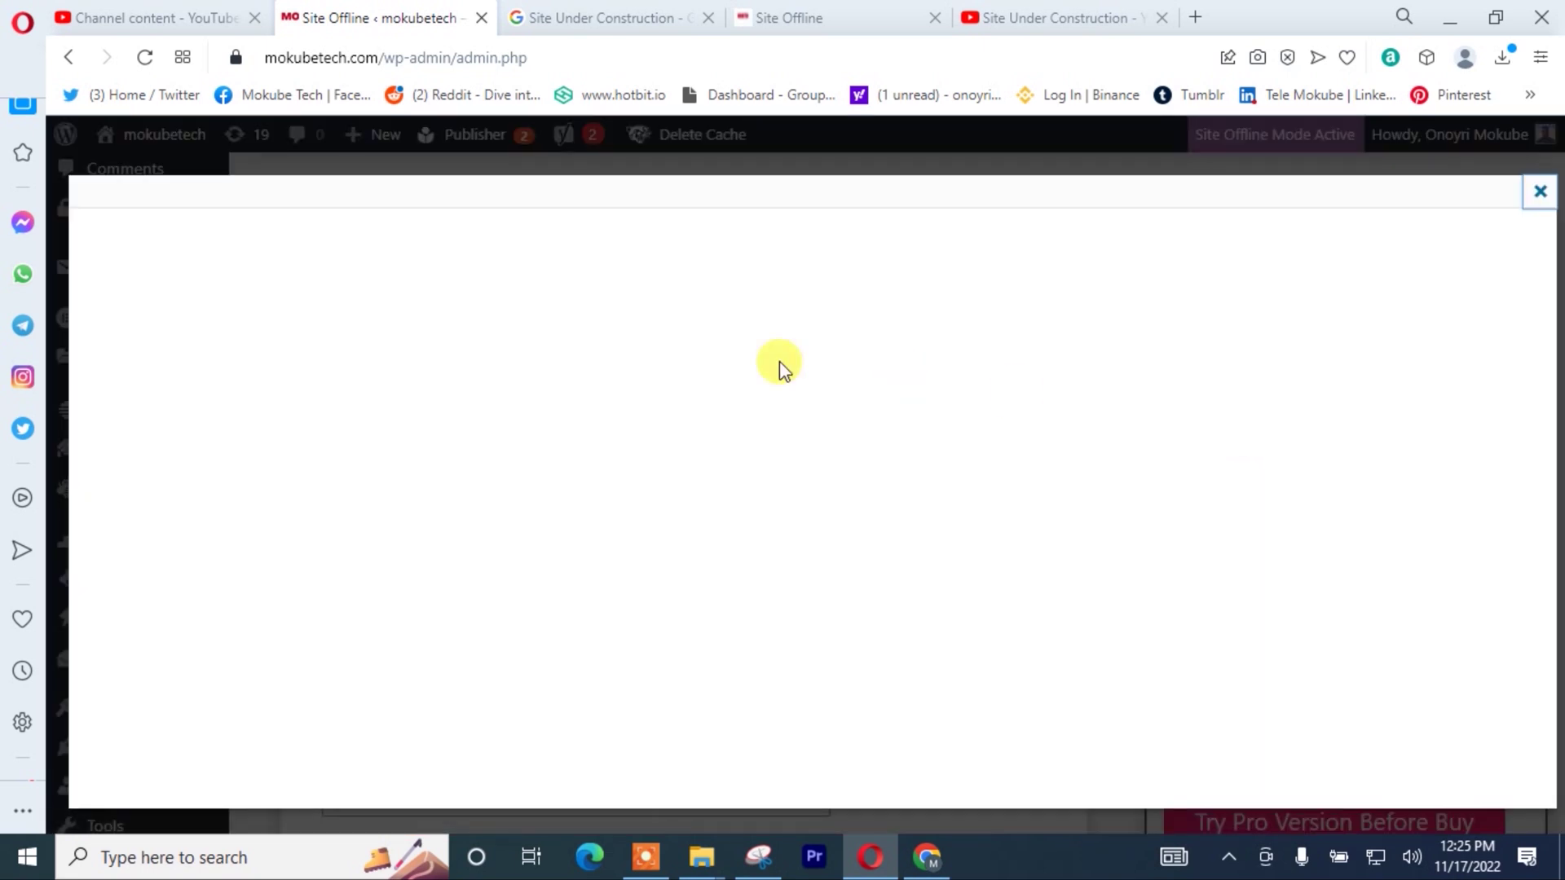
pyautogui.scroll(-5, 717, 383)
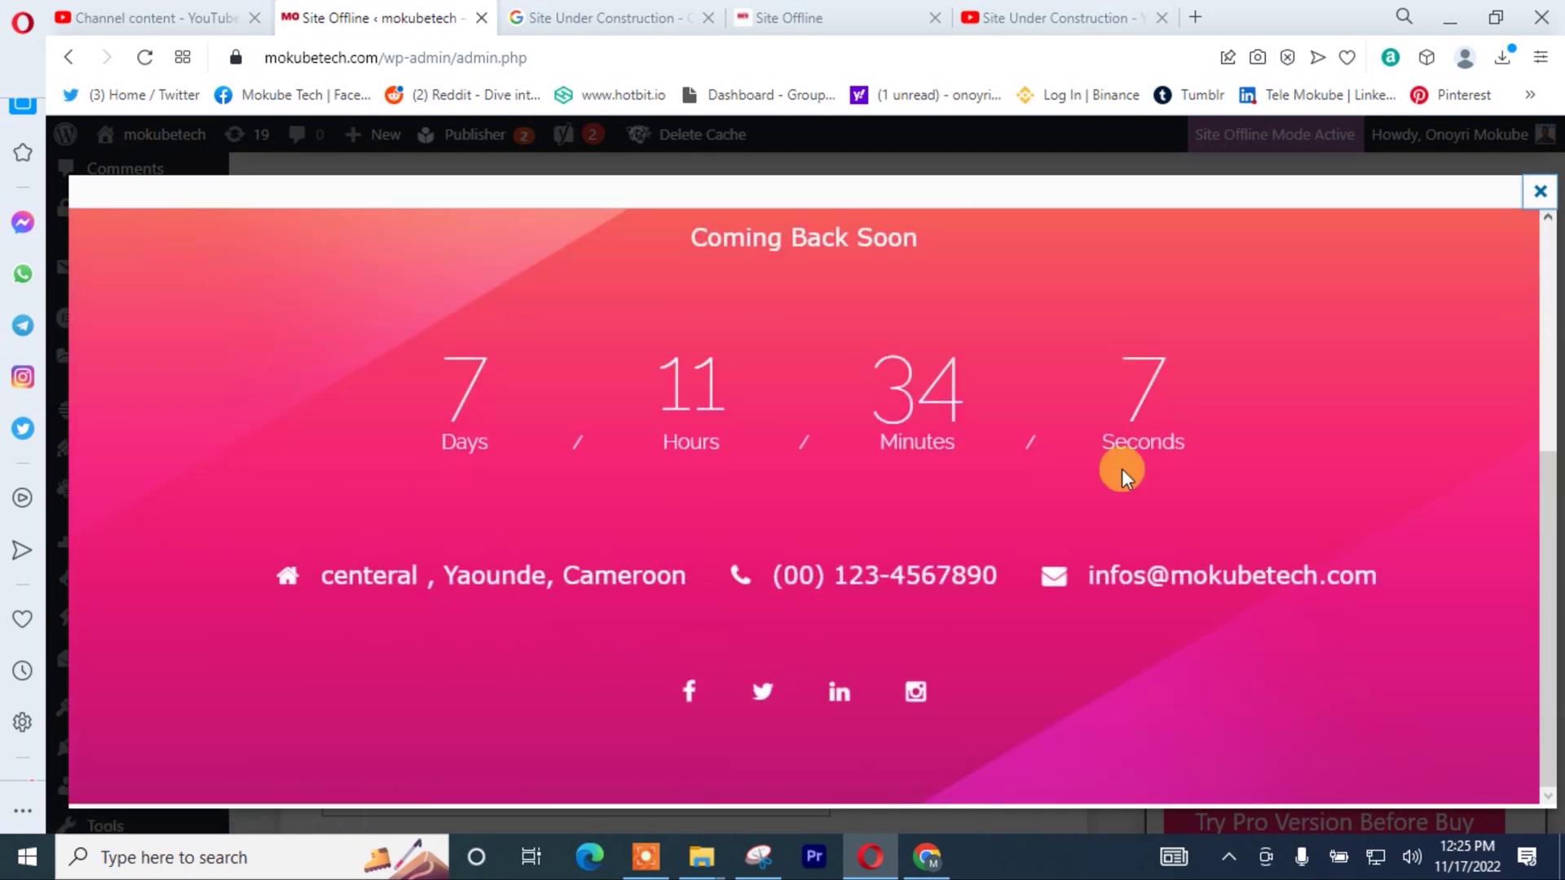
pyautogui.click(1541, 191)
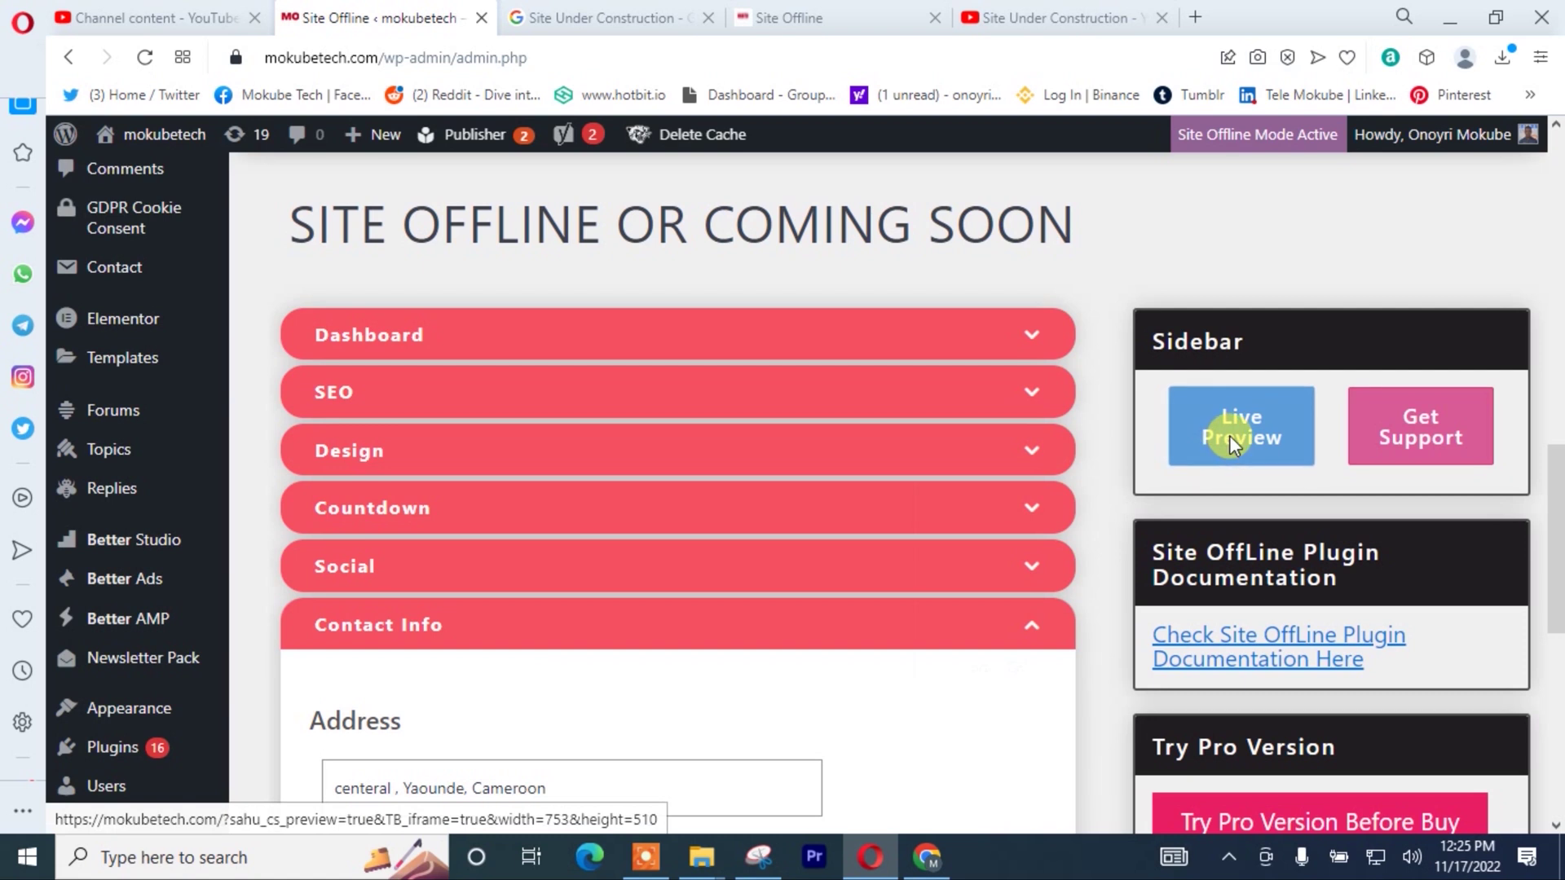
# - View the pink Site Under Construction page in its own tab, reviewing logo, countdown and contact details
pyautogui.rightClick(1230, 438)
pyautogui.click(1100, 458)
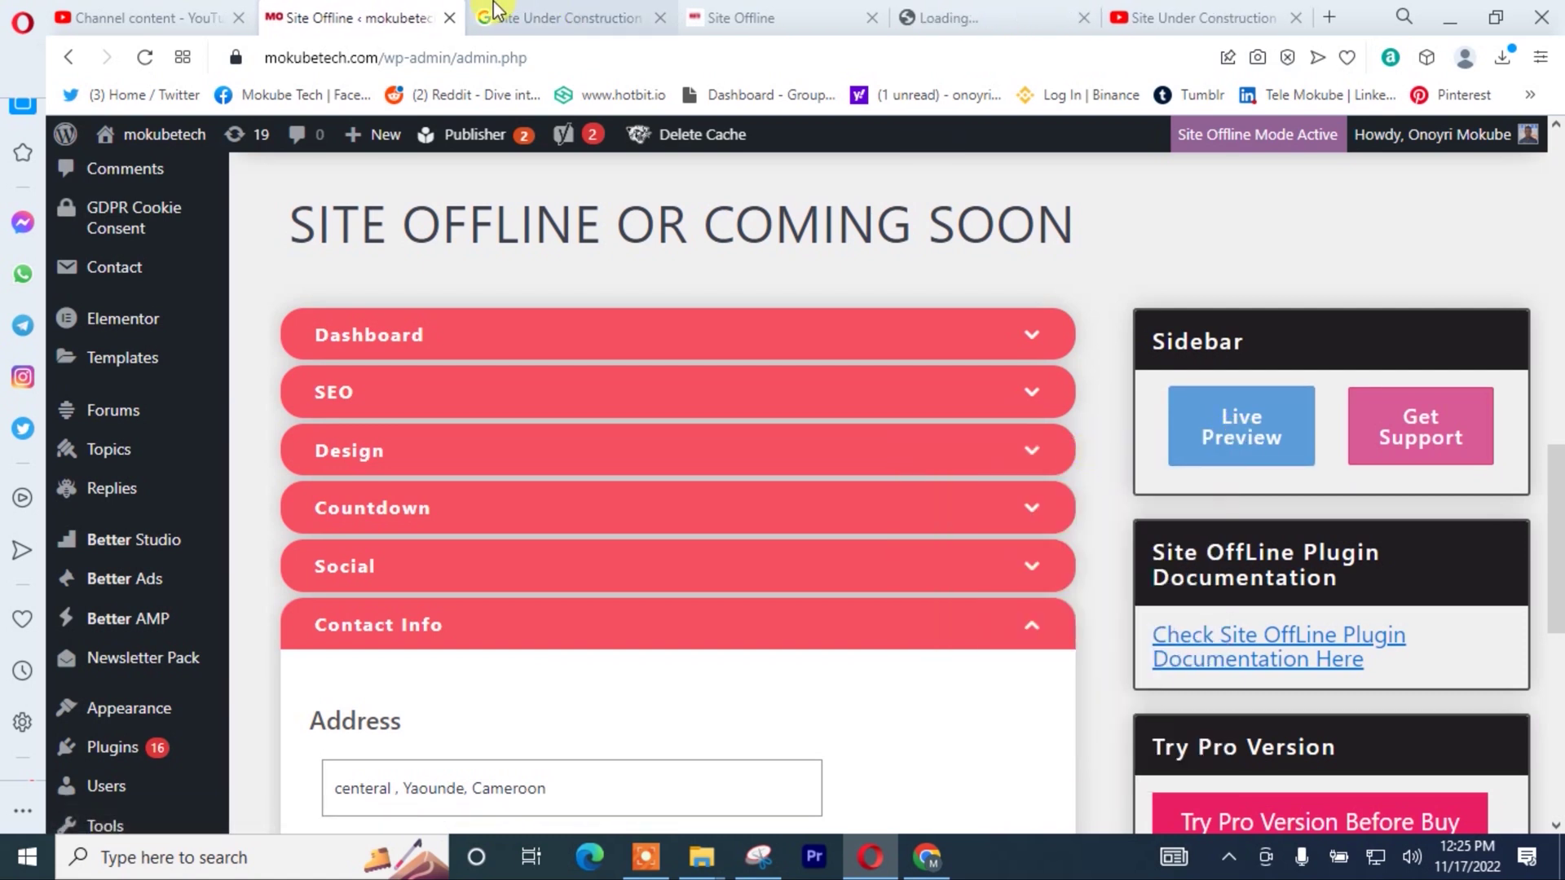
pyautogui.click(976, 16)
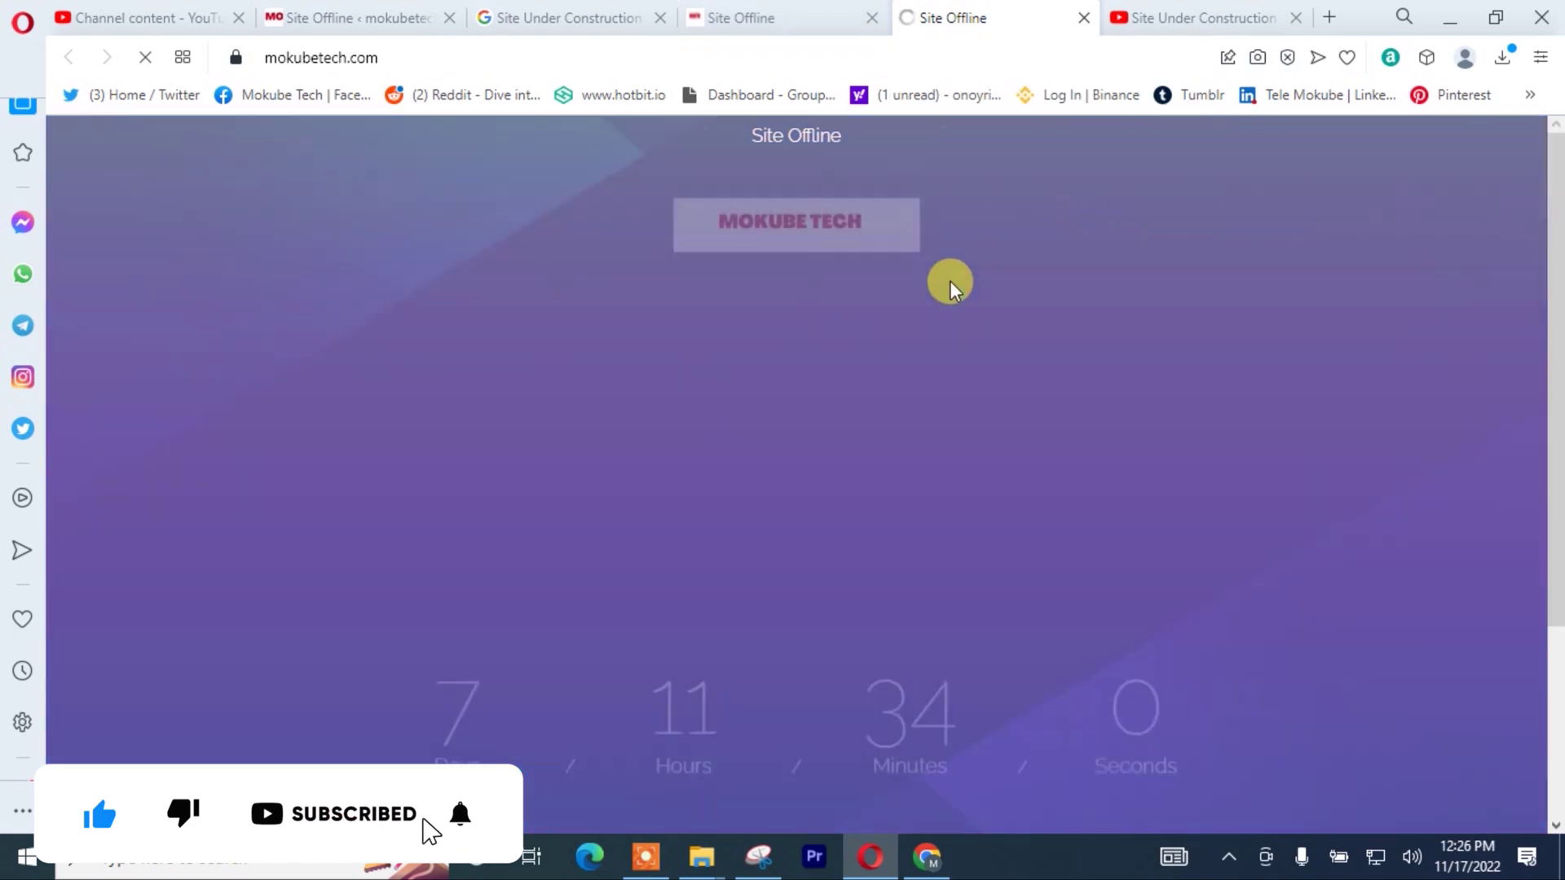
pyautogui.scroll(-4, 866, 227)
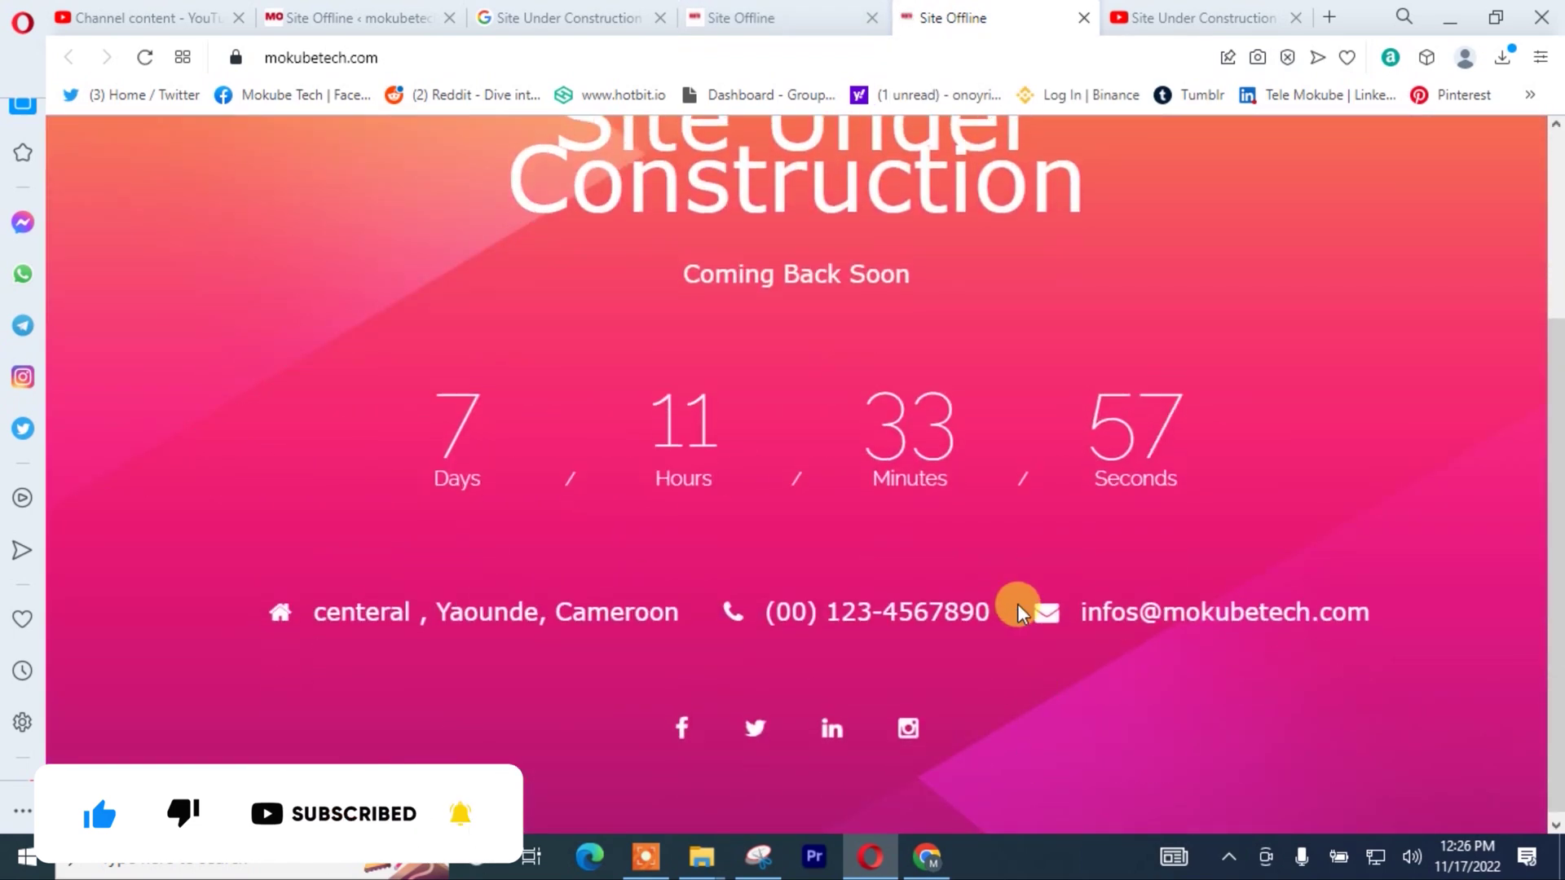
pyautogui.scroll(4, 1014, 605)
pyautogui.scroll(-3, 891, 565)
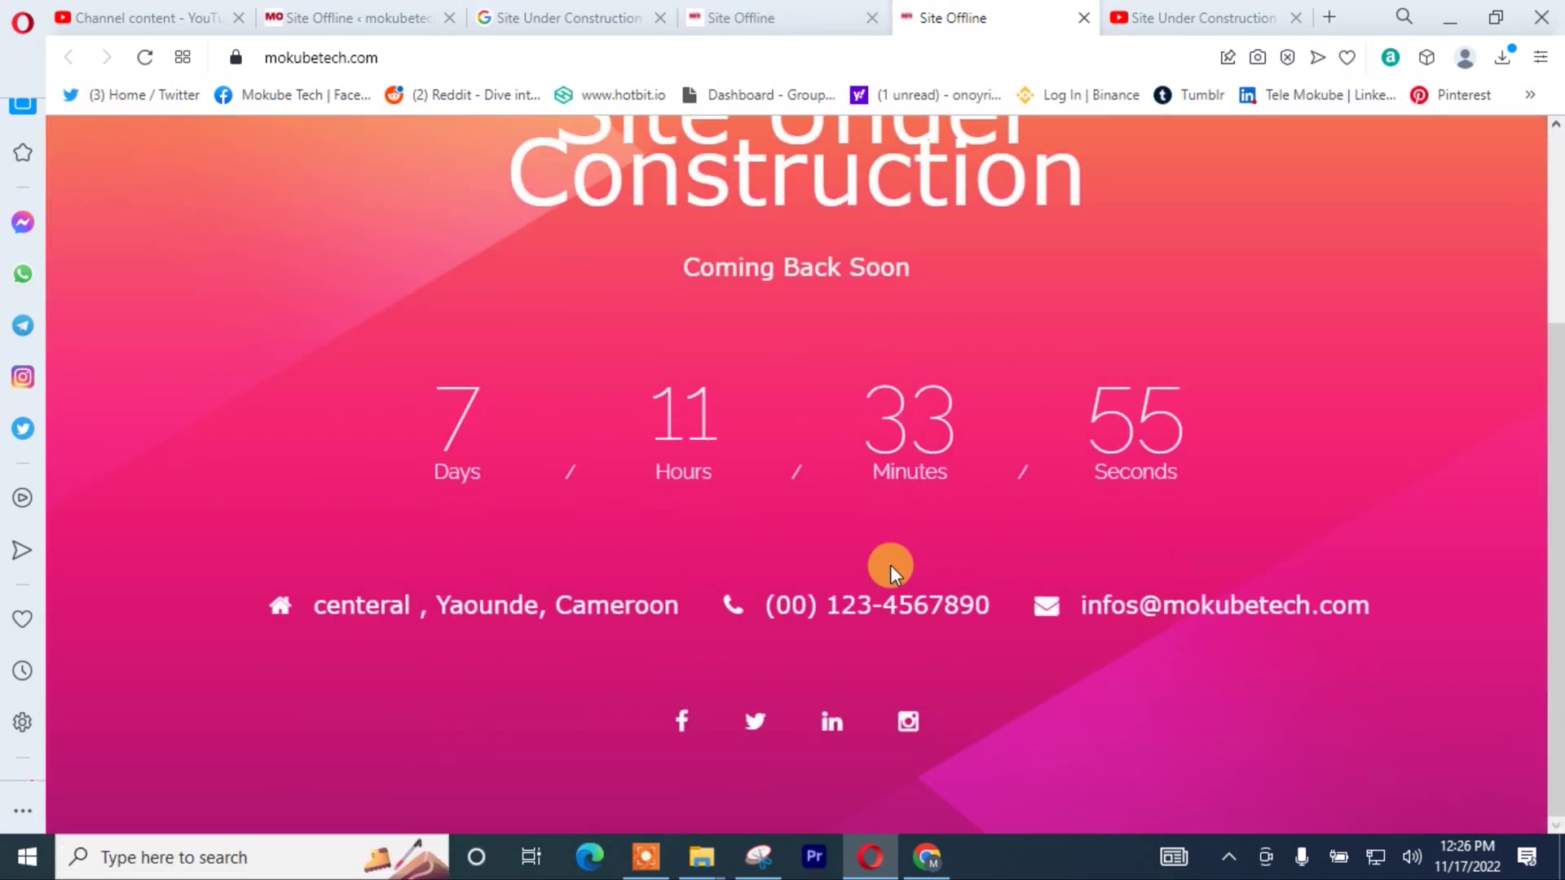
pyautogui.scroll(3, 1057, 516)
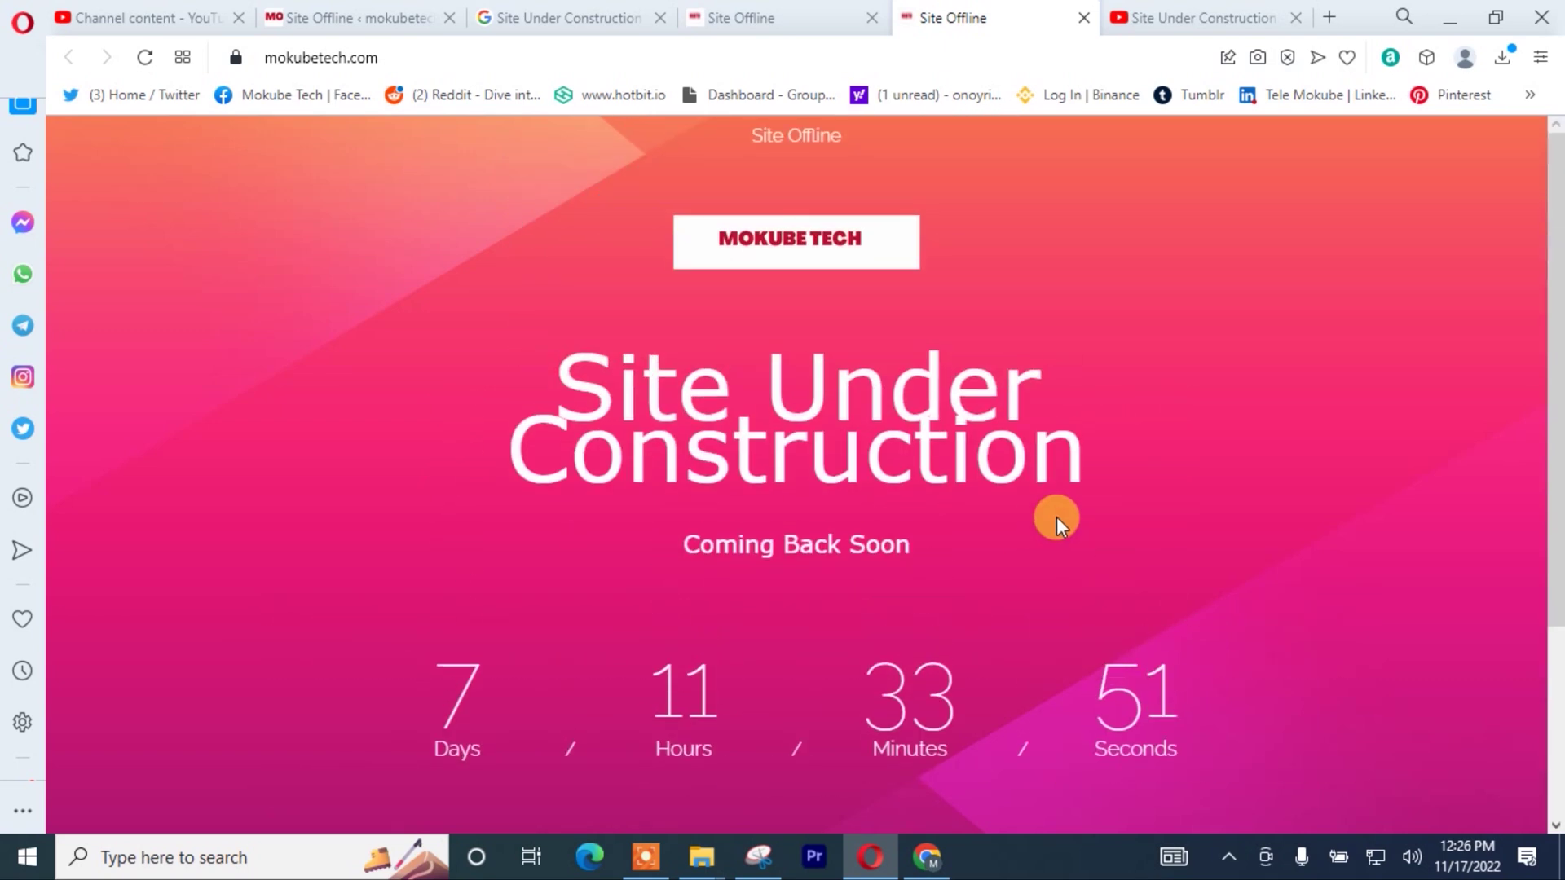
pyautogui.scroll(-1, 1043, 460)
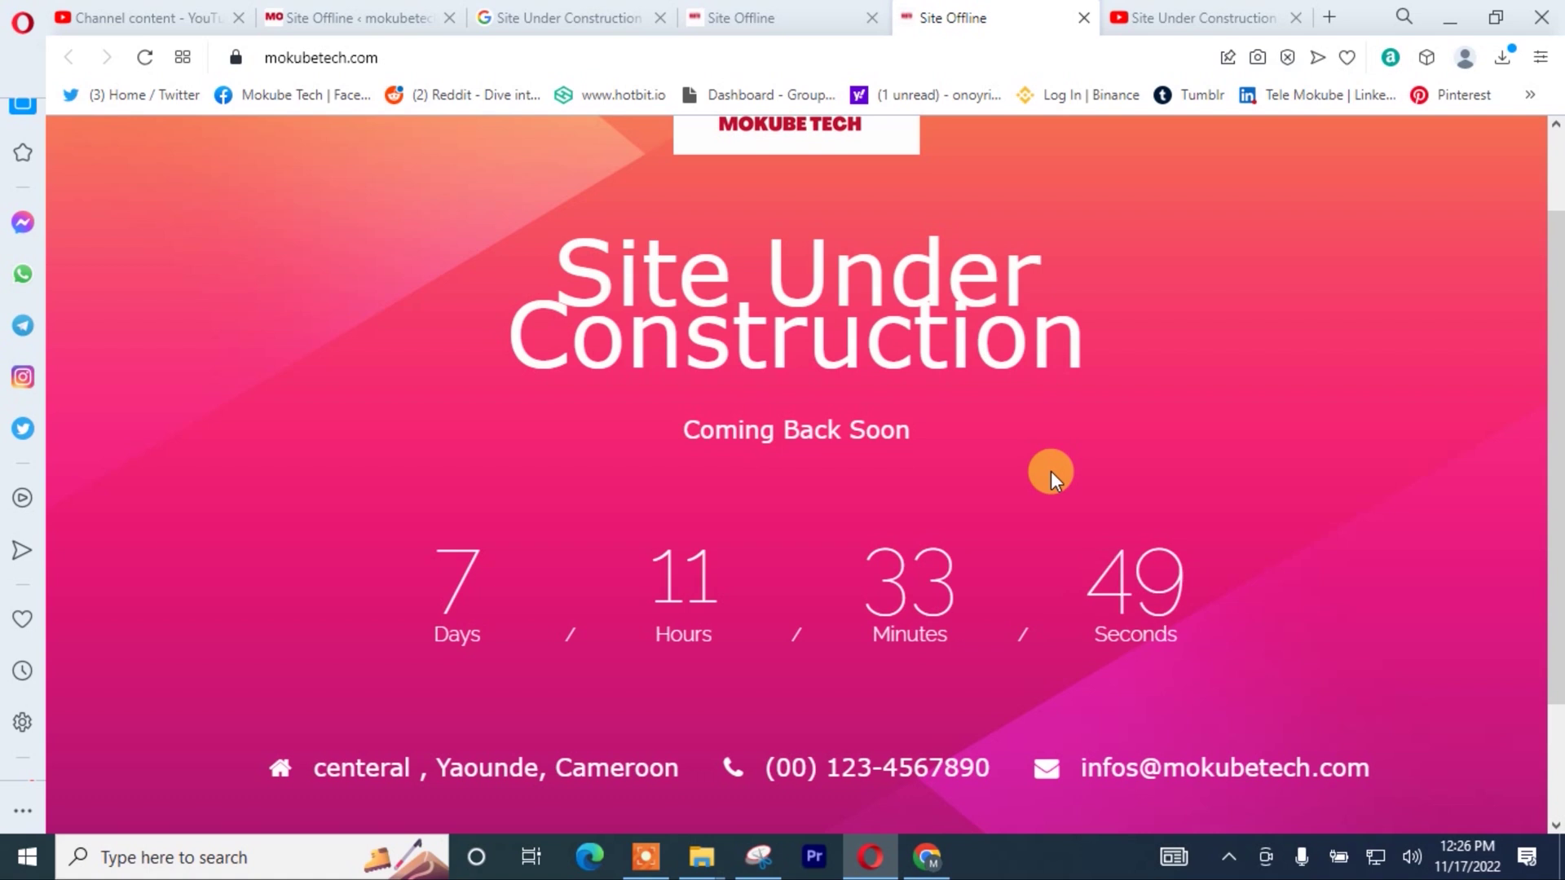